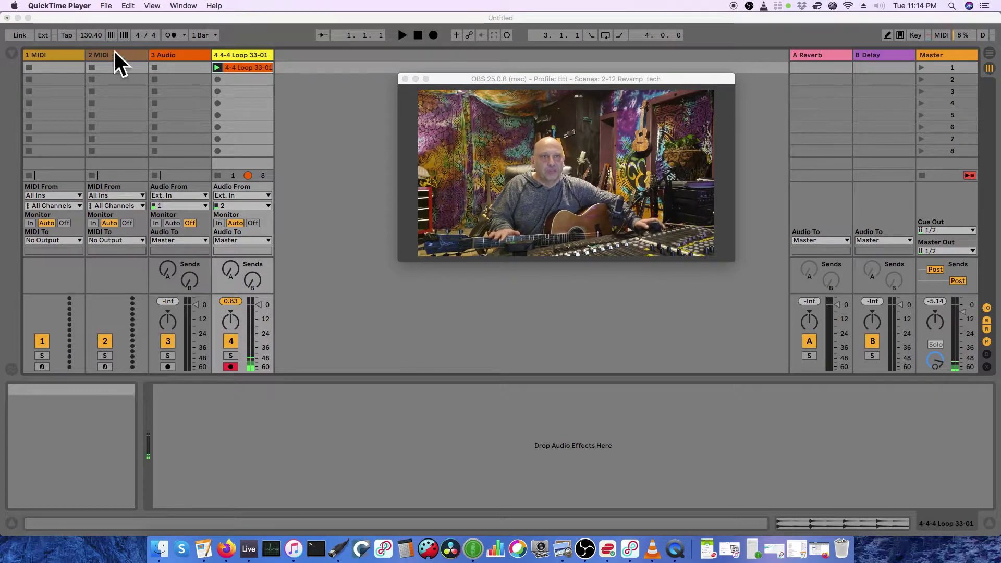
Step: Delete the 4-4 Loop 33-01 clip from the fourth track in the Arrangement View
{"action": "left_click", "coordinate": [249, 68]}
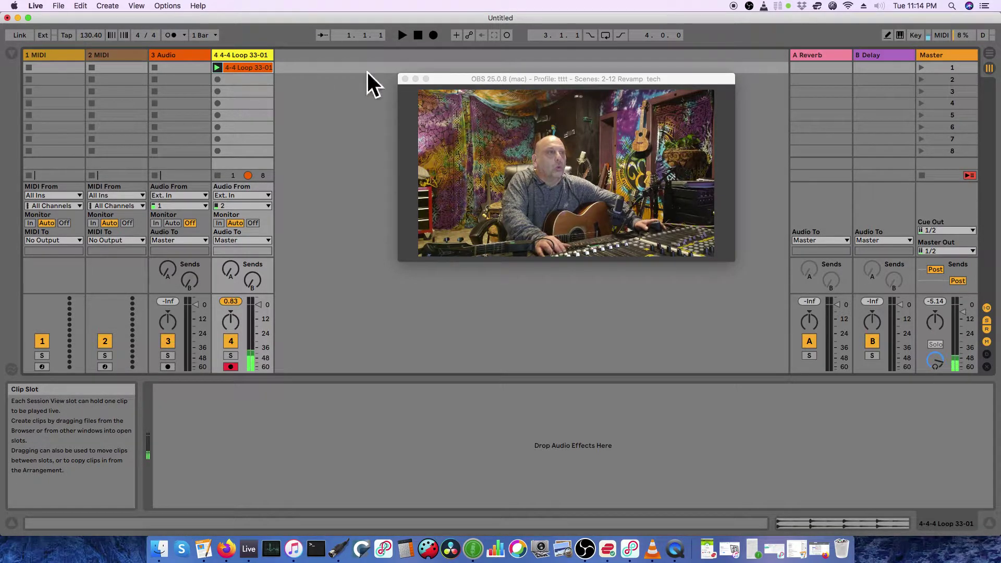
{"action": "left_click", "coordinate": [990, 57]}
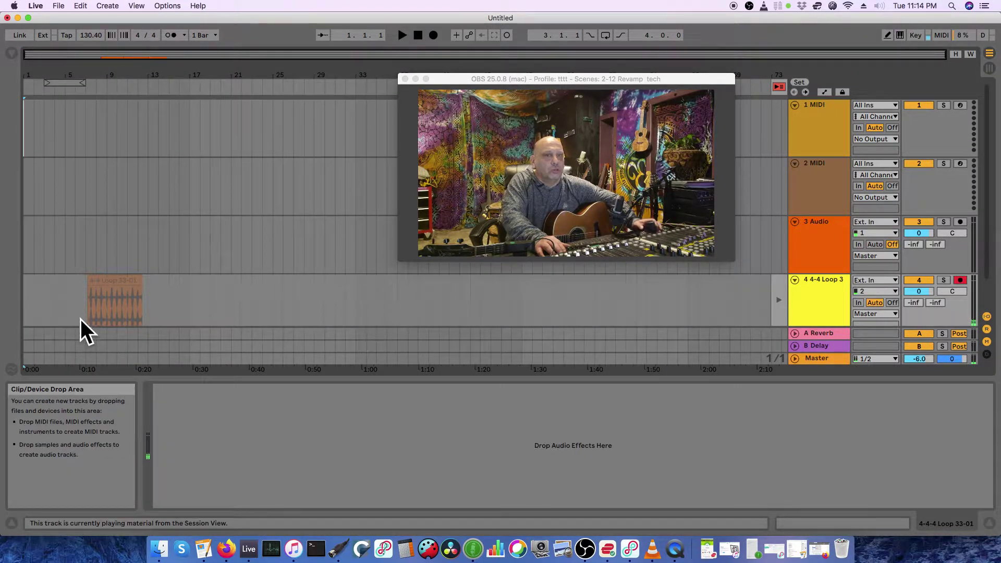
{"action": "left_click", "coordinate": [114, 281]}
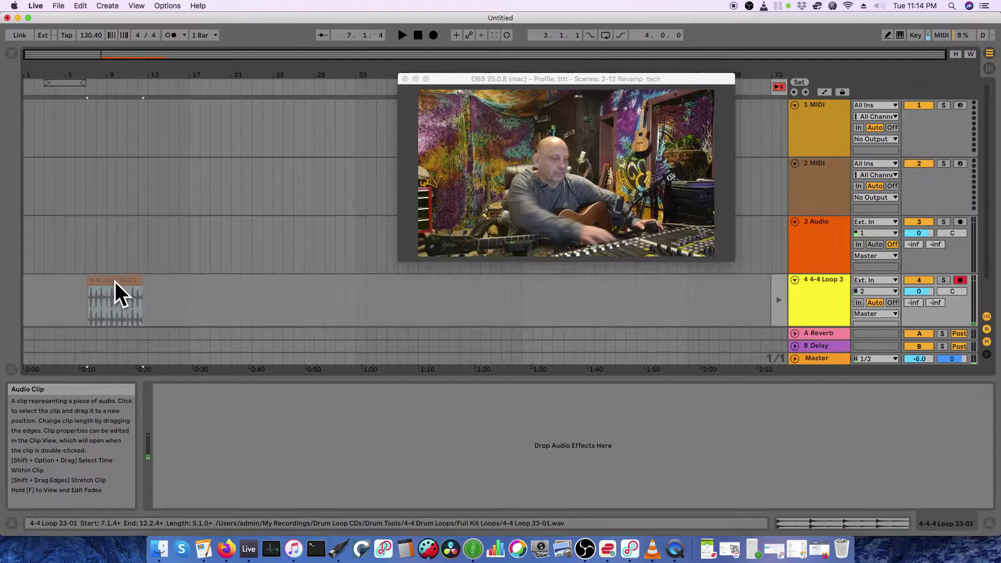
{"action": "key", "text": "Delete"}
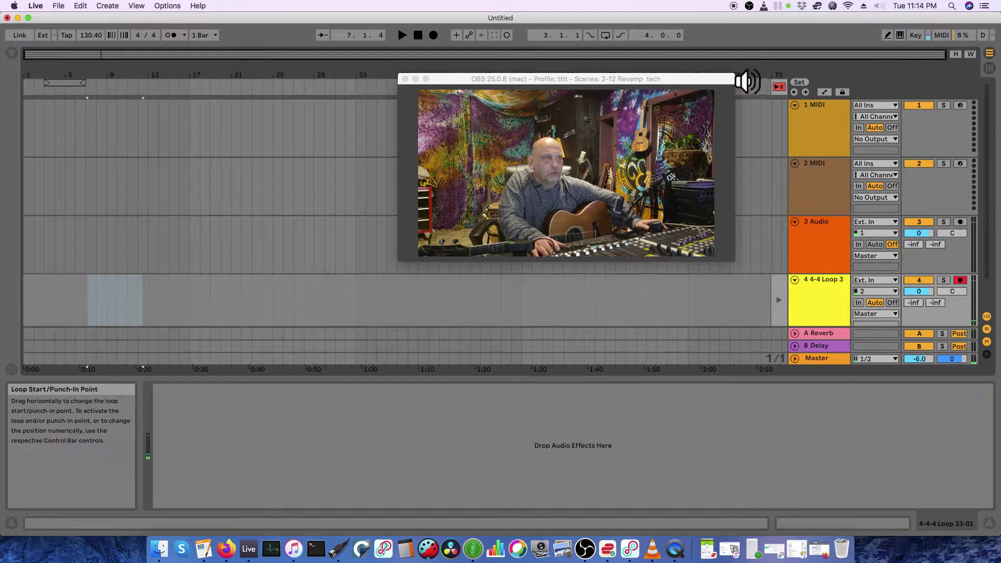
Step: Move the OBS camera preview window lower on the screen so it clears the timeline ruler
{"action": "left_click", "coordinate": [719, 179]}
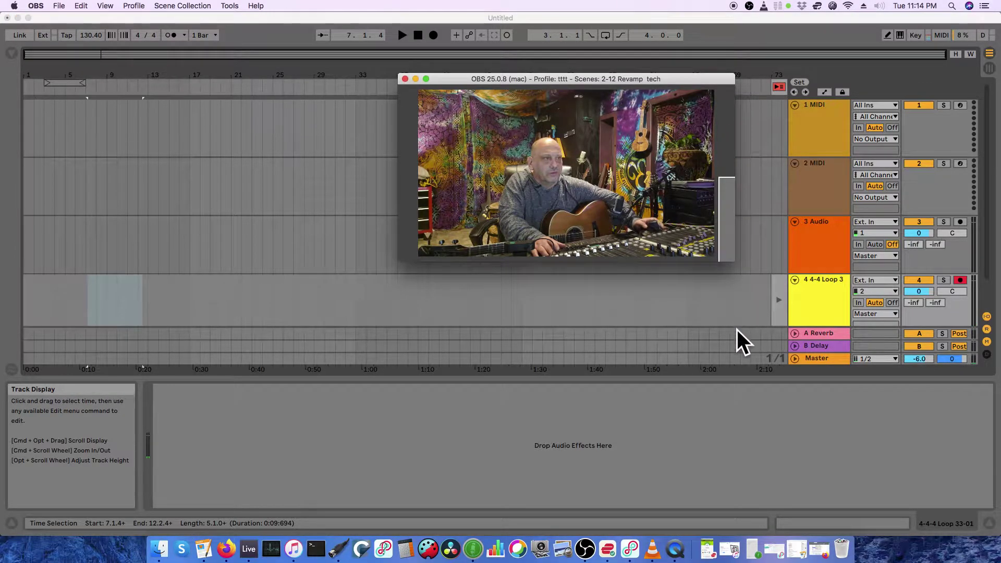
{"action": "left_click_drag", "start_coordinate": [697, 76], "coordinate": [690, 353]}
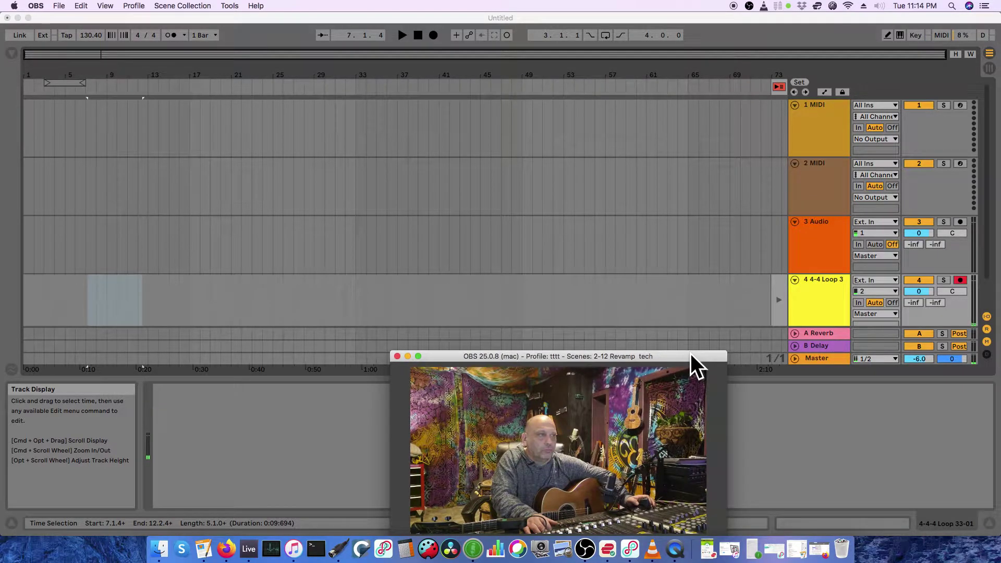
{"action": "left_click_drag", "start_coordinate": [690, 353], "coordinate": [685, 184]}
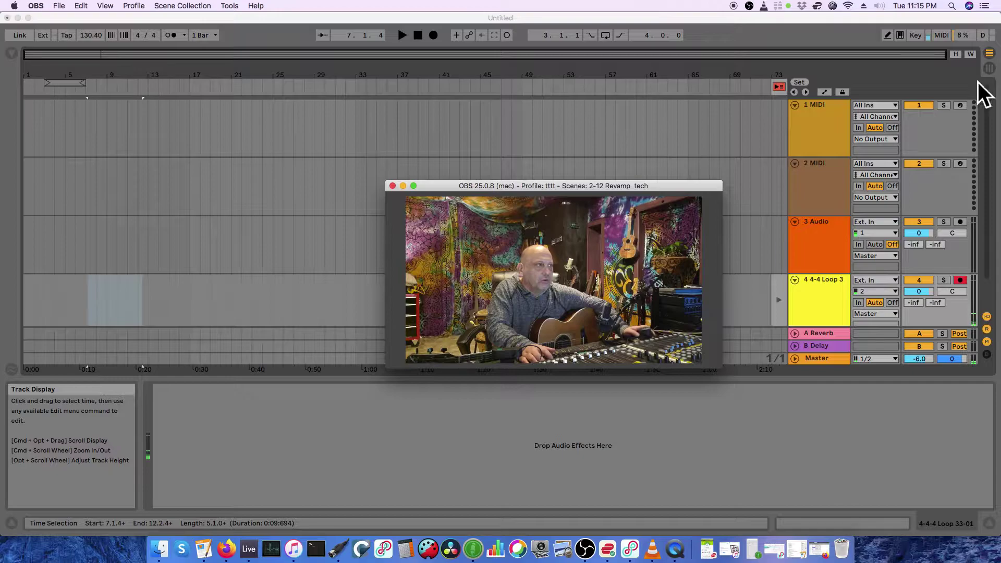
Step: Switch between the Session View and the Arrangement View to compare the two layouts
{"action": "left_click", "coordinate": [989, 69]}
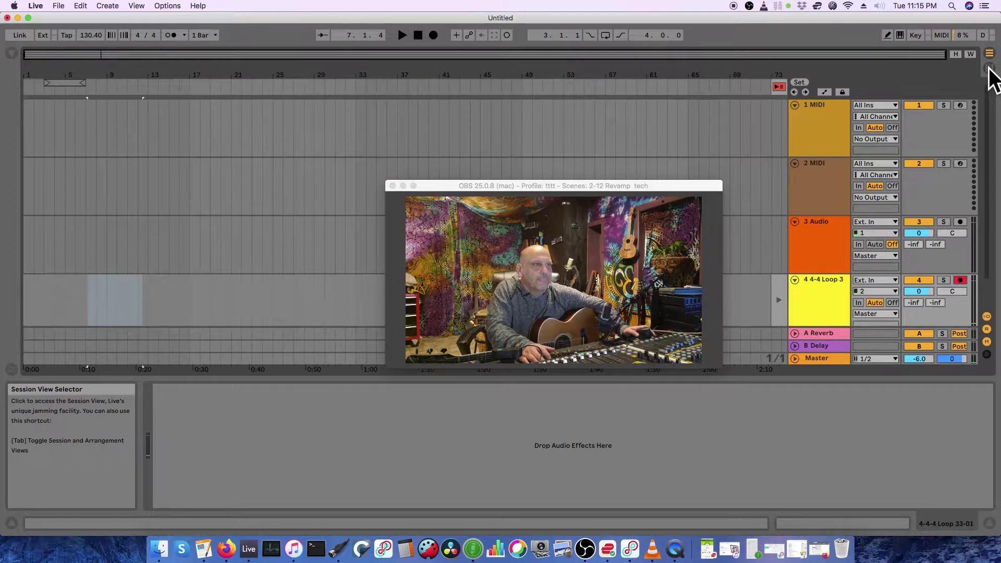
{"action": "left_click", "coordinate": [989, 69]}
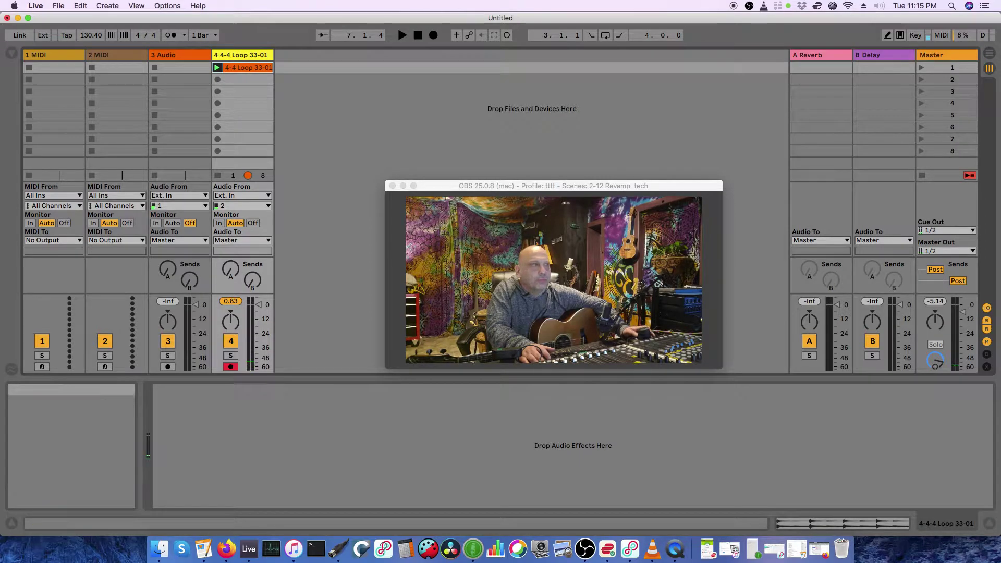
{"action": "left_click", "coordinate": [988, 55]}
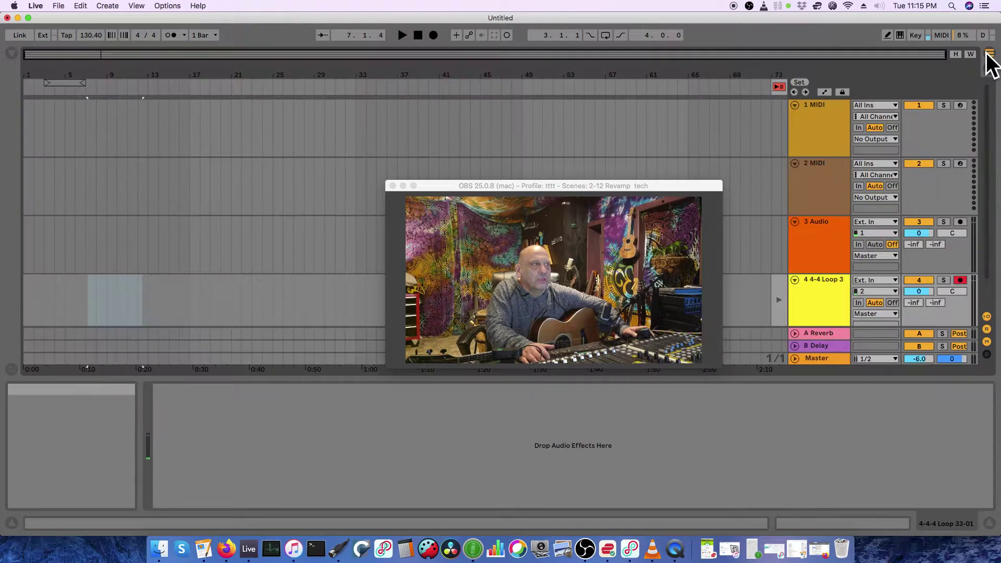
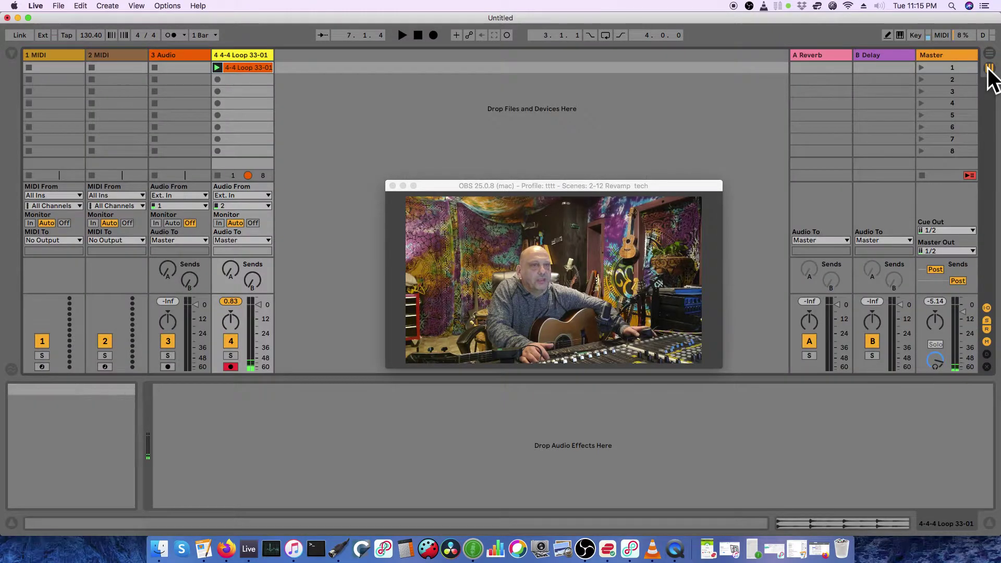
Step: Launch the 4-4 Loop 33-01 clip and set the project tempo to 157 BPM while it plays
{"action": "mouse_move", "coordinate": [243, 68]}
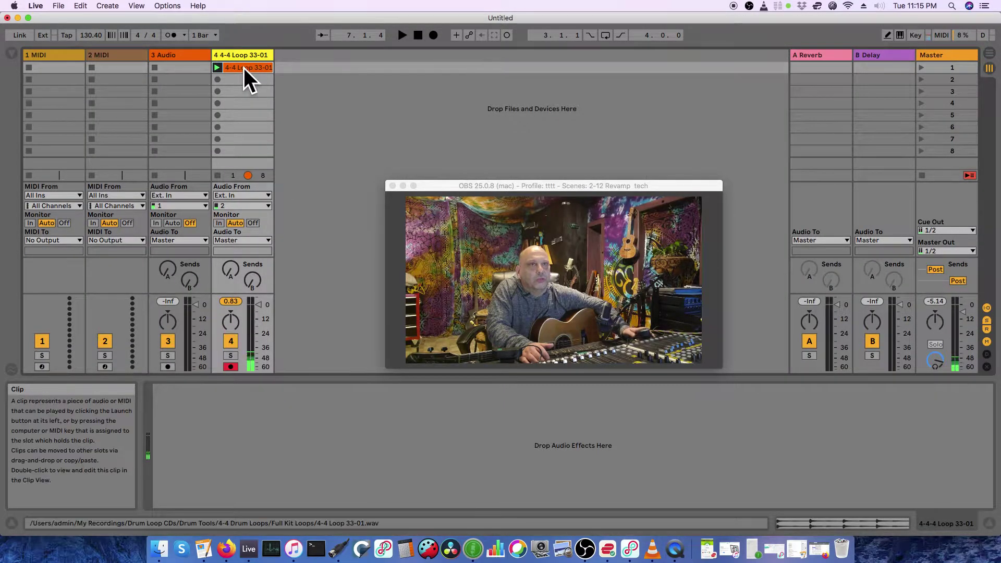
{"action": "left_click", "coordinate": [217, 68]}
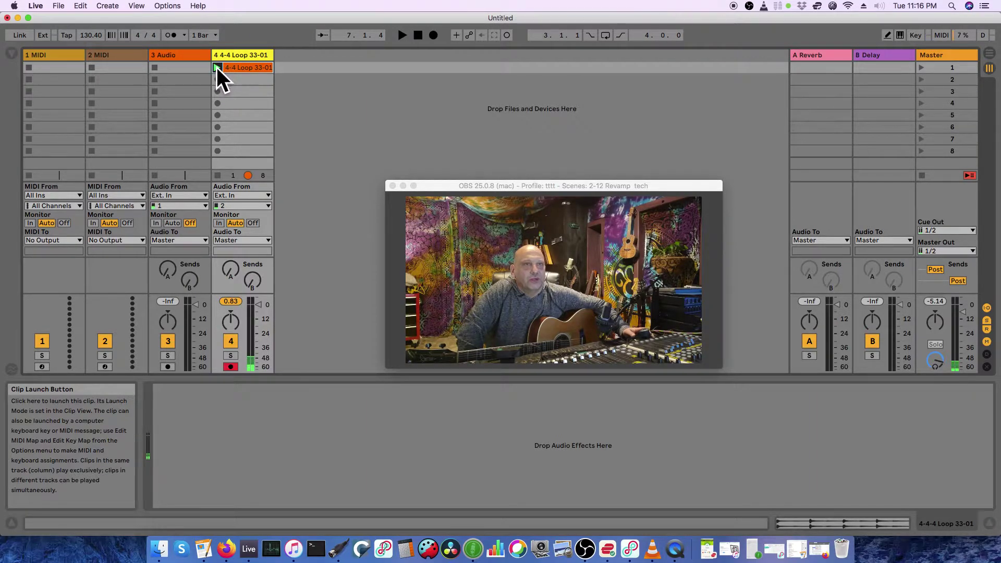
{"action": "left_click", "coordinate": [216, 67]}
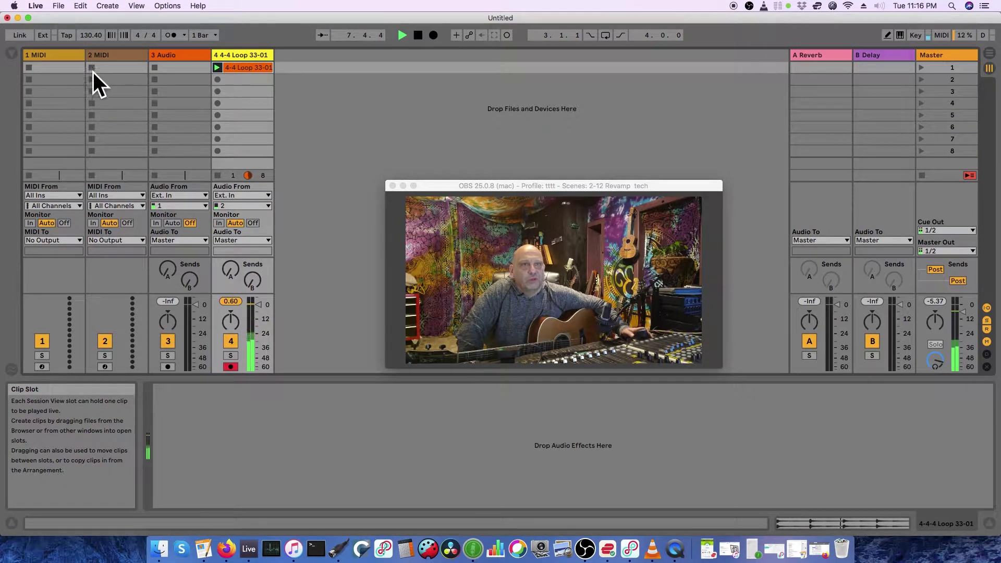
{"action": "left_click", "coordinate": [87, 37]}
{"action": "type", "text": "157"}
{"action": "key", "text": "Return"}
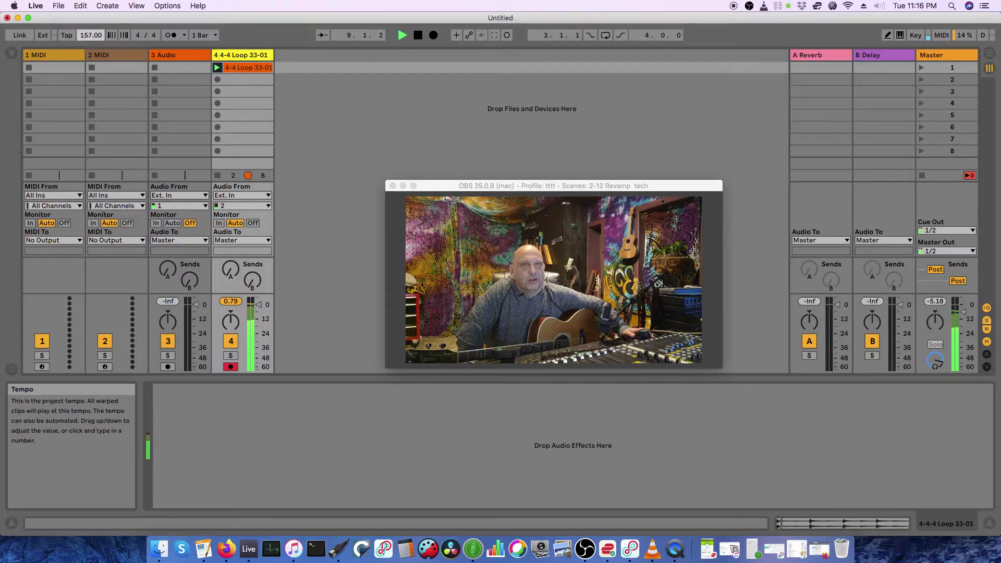
Step: Lower the project tempo to 123 BPM during playback and stop the transport
{"action": "left_click_drag", "start_coordinate": [91, 35], "coordinate": [90, 21]}
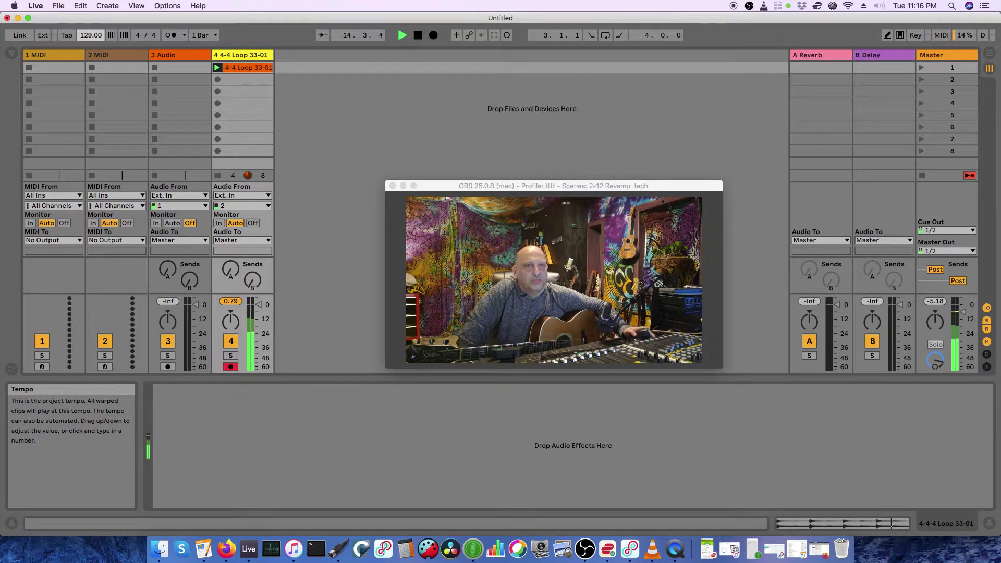
{"action": "left_click_drag", "start_coordinate": [91, 35], "coordinate": [91, 49]}
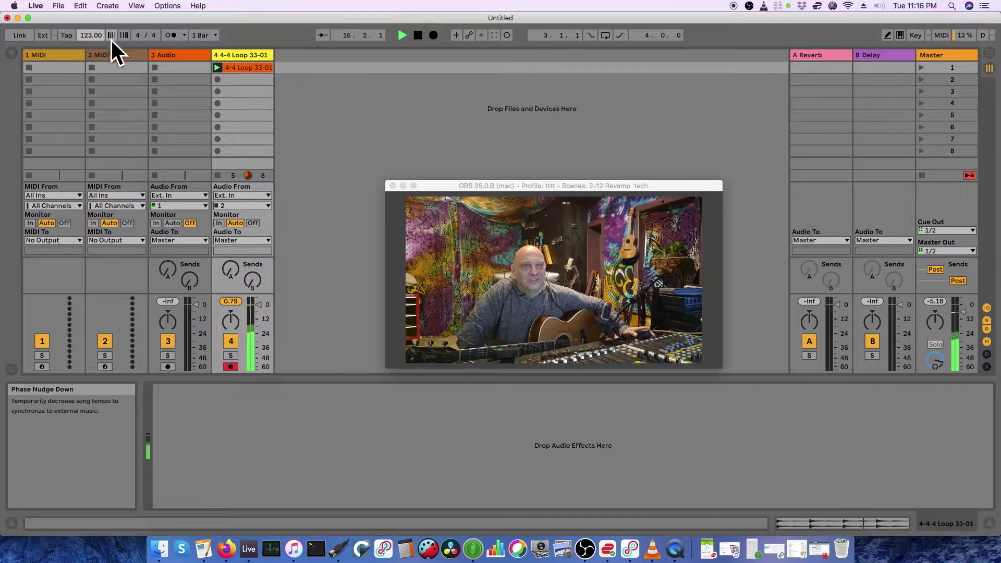
{"action": "left_click", "coordinate": [415, 39]}
{"action": "left_click", "coordinate": [417, 35]}
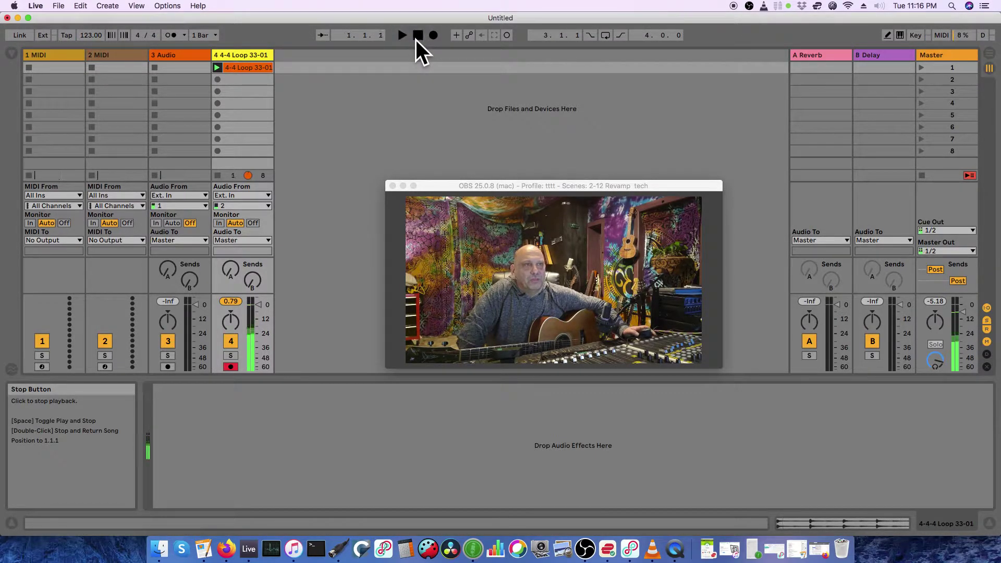
Step: Tap in a new project tempo of about 98 BPM and stop playback
{"action": "left_click", "coordinate": [68, 33]}
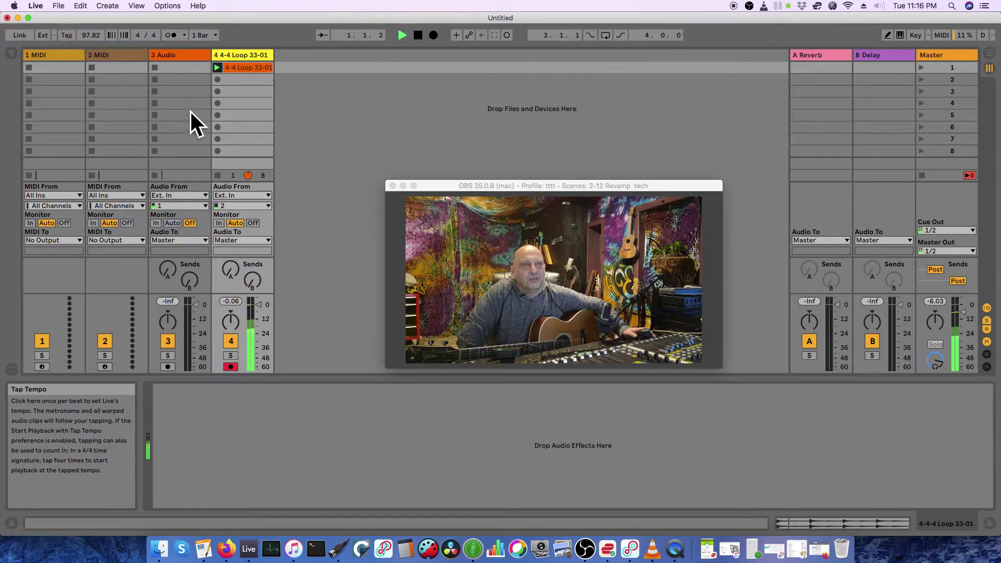
{"action": "left_click", "coordinate": [417, 36]}
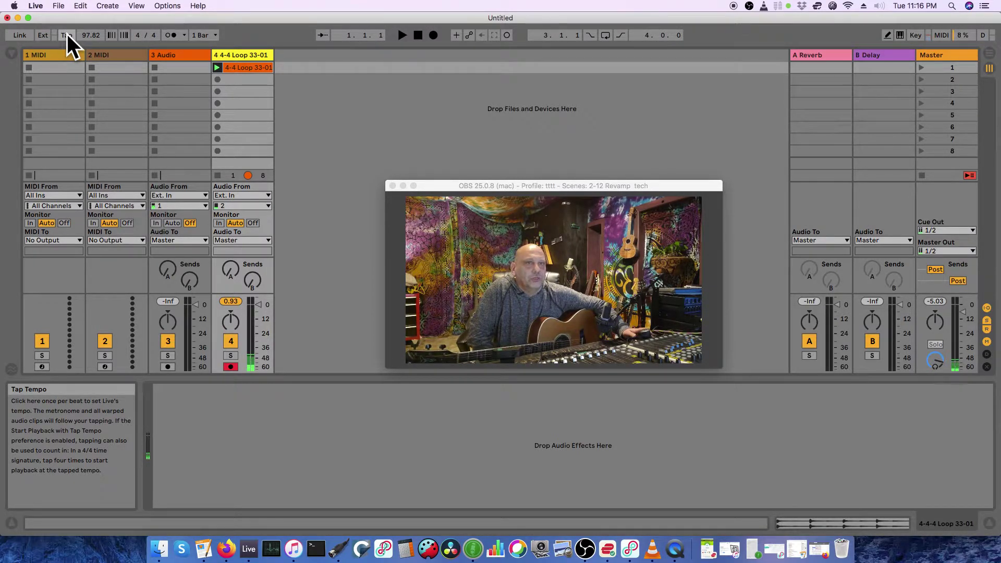
Step: Disarm the 4-4 Loop 33-01 track for recording and rename the 3 Audio track as Gtr
{"action": "left_click", "coordinate": [180, 54]}
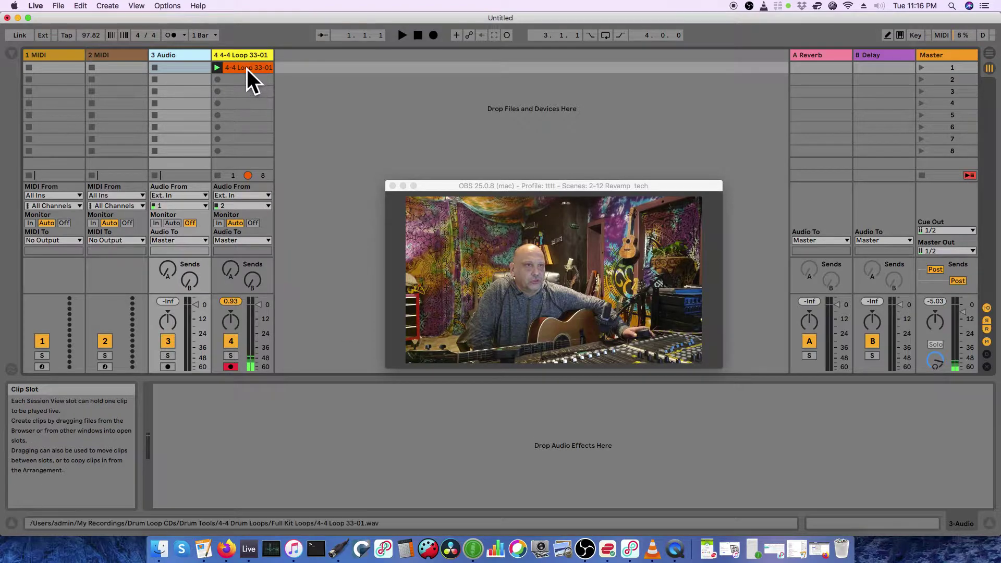
{"action": "left_click", "coordinate": [231, 367]}
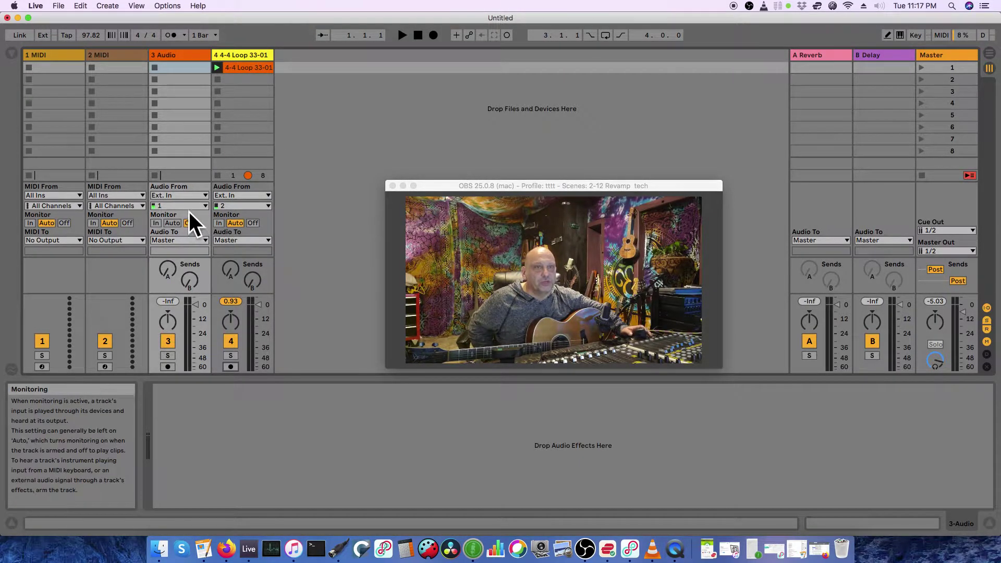
{"action": "right_click", "coordinate": [181, 54]}
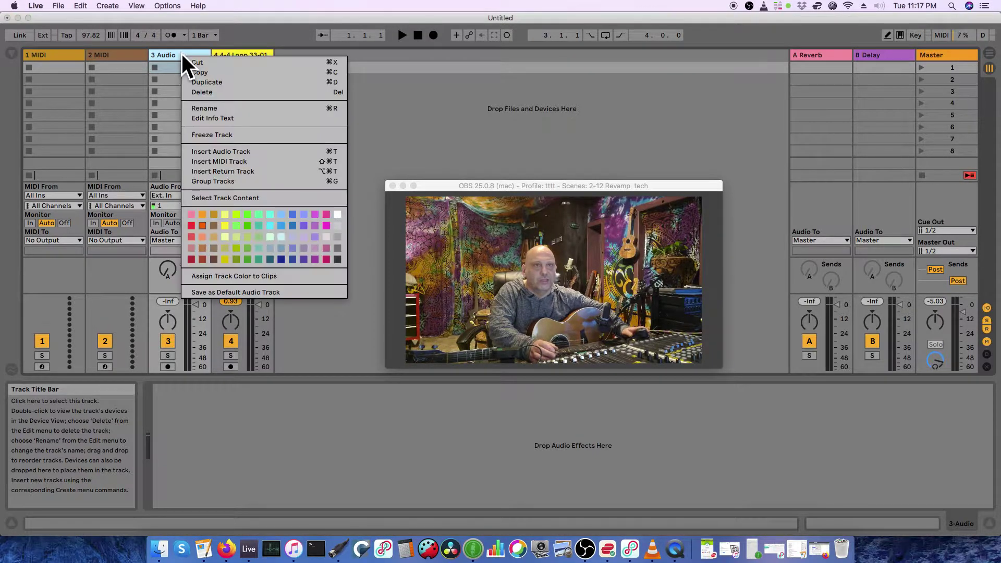
{"action": "left_click", "coordinate": [211, 106]}
{"action": "type", "text": "Gtr"}
{"action": "left_click", "coordinate": [191, 78]}
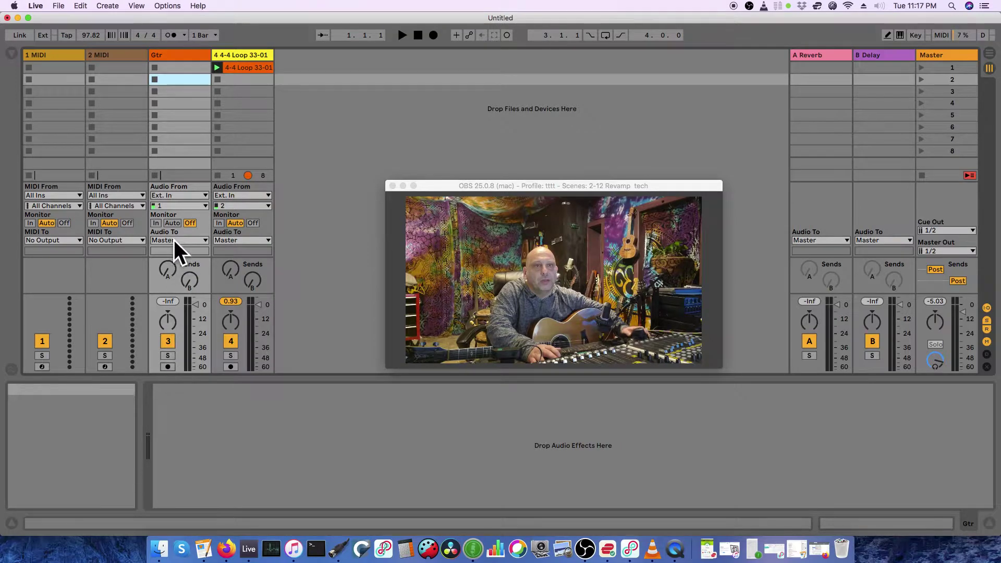
Step: Configure the Gtr track for recording with input channel 2, record arm on and monitoring set to Auto
{"action": "left_click", "coordinate": [170, 207]}
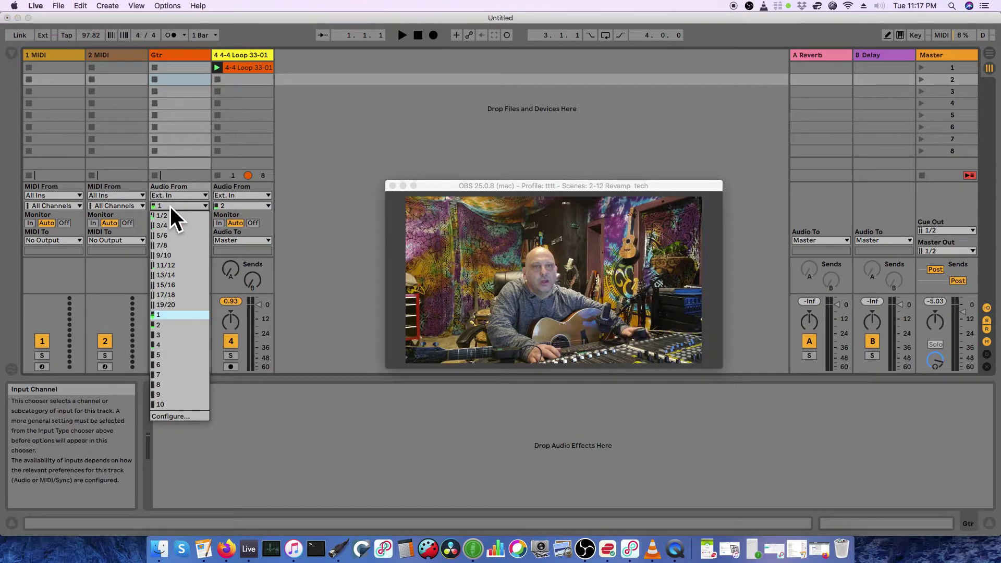
{"action": "left_click", "coordinate": [164, 325]}
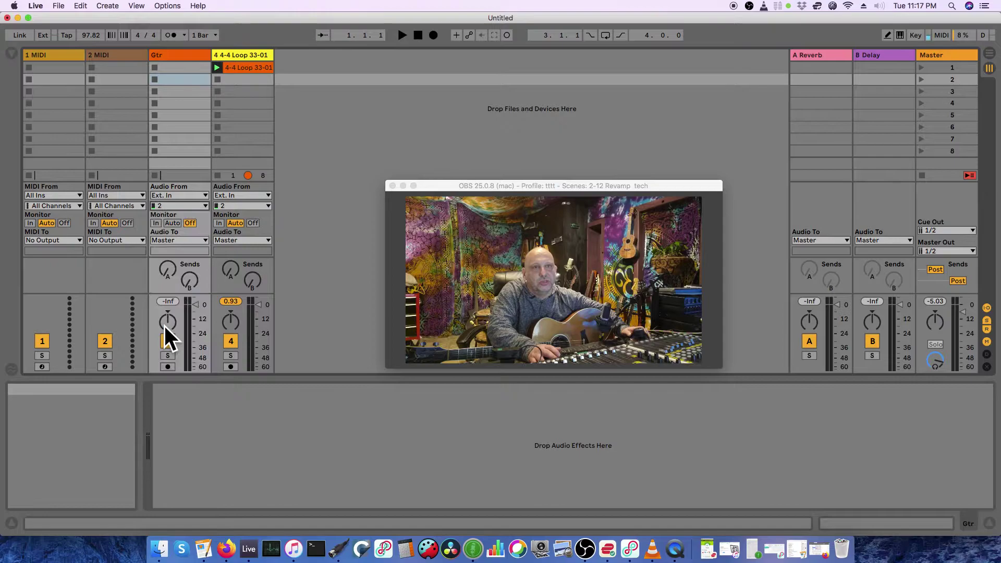
{"action": "left_click", "coordinate": [167, 366]}
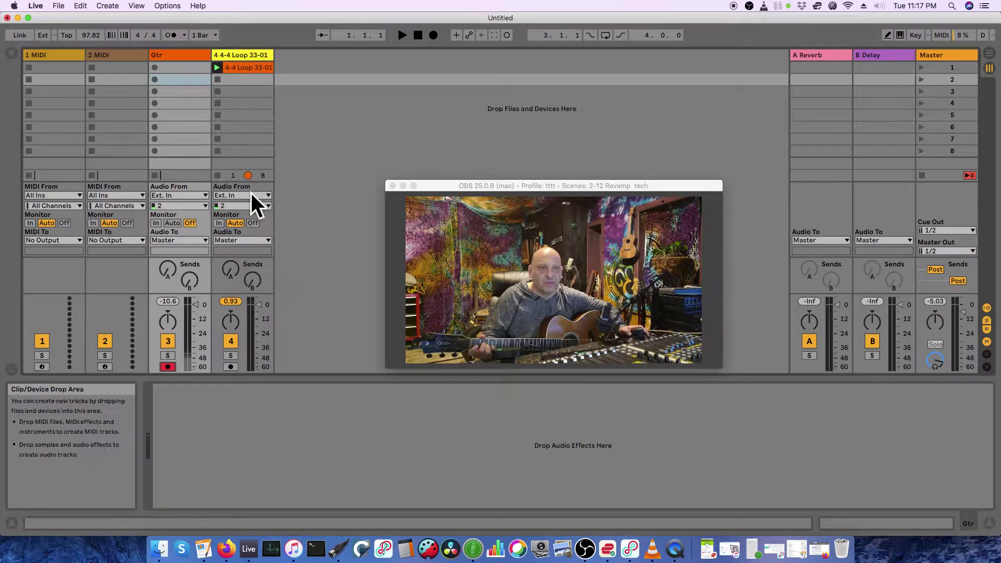
{"action": "left_click", "coordinate": [174, 224]}
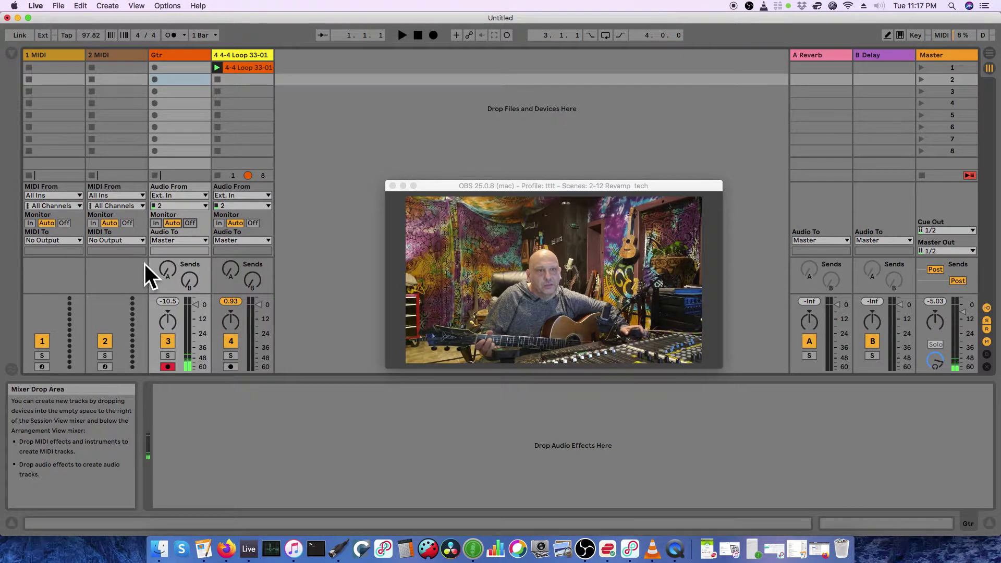
Step: Review the Reverb and Delay return devices and adjust the Gtr track's two sends to low levels
{"action": "left_click", "coordinate": [815, 52]}
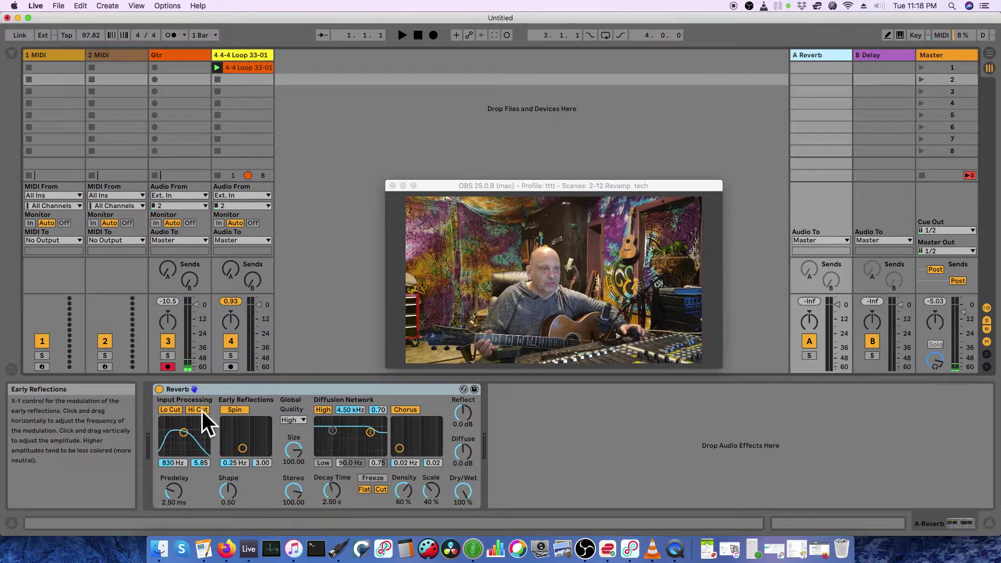
{"action": "left_click", "coordinate": [881, 54]}
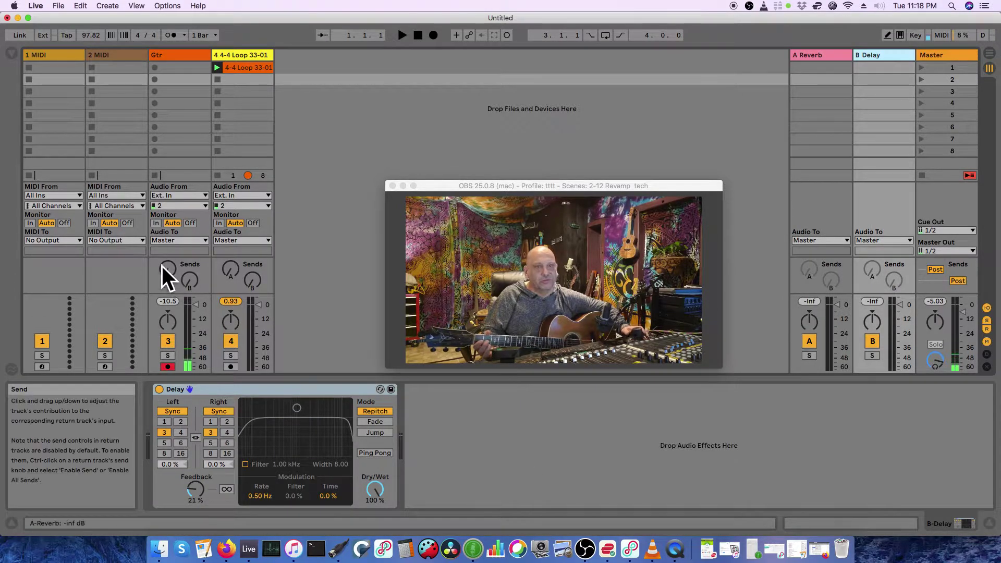
{"action": "left_click_drag", "start_coordinate": [161, 274], "coordinate": [161, 253]}
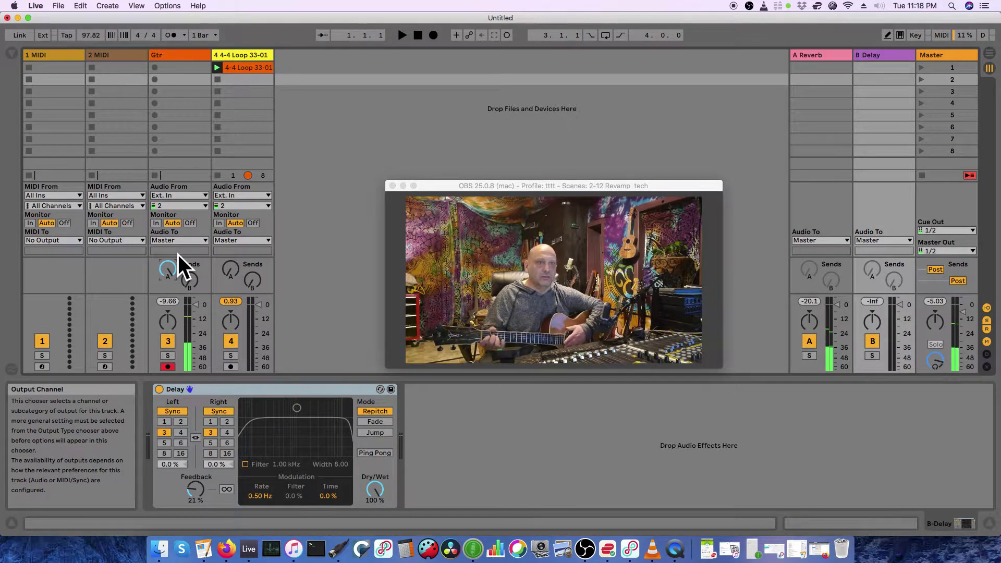
{"action": "left_click_drag", "start_coordinate": [165, 278], "coordinate": [183, 268]}
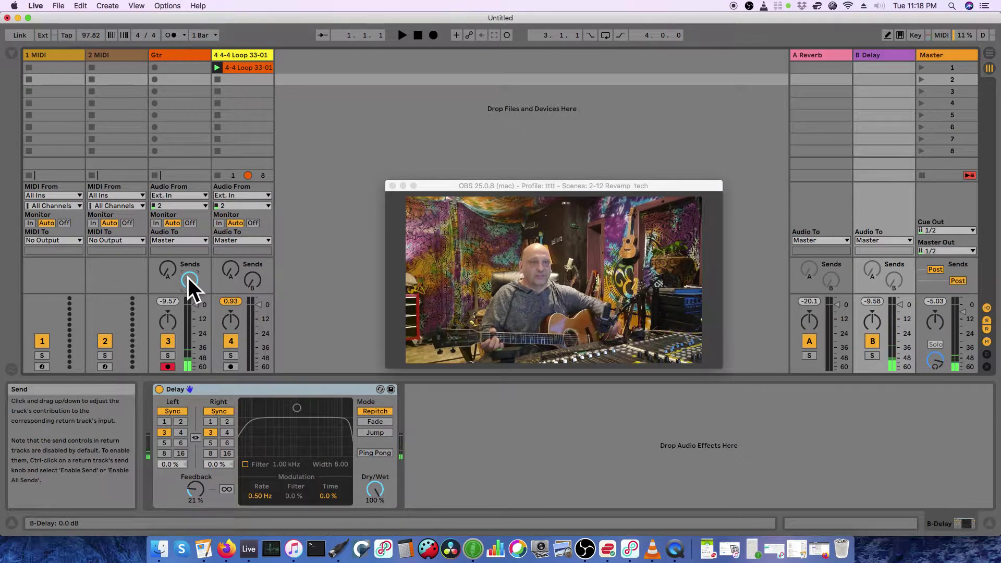
{"action": "left_click_drag", "start_coordinate": [191, 282], "coordinate": [191, 307]}
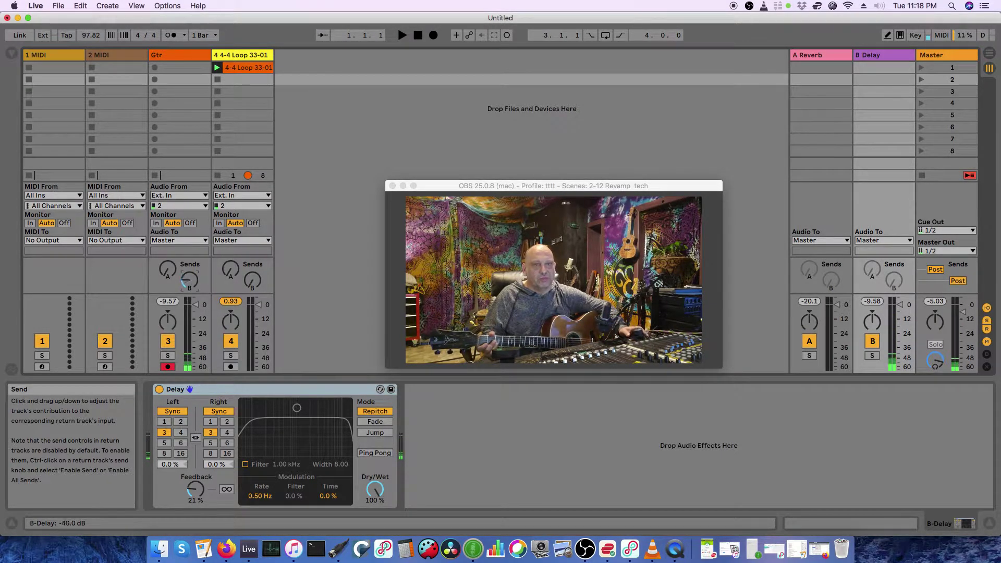
{"action": "left_click_drag", "start_coordinate": [163, 275], "coordinate": [163, 272]}
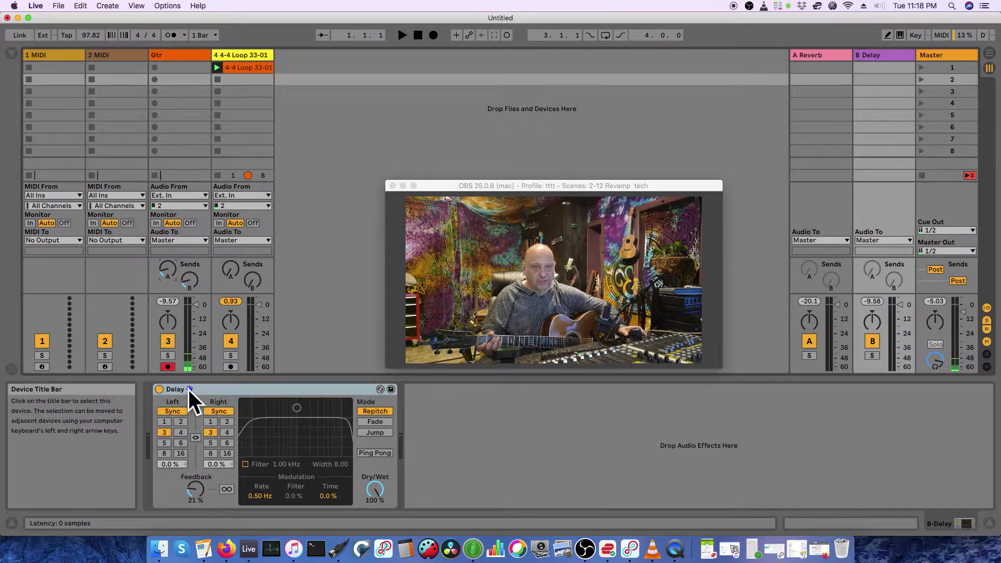
Step: Set the Delay's left and right synced times to 4 and its filter to 1.04 kHz with a width of 9.00
{"action": "left_click", "coordinate": [183, 433]}
{"action": "left_click_drag", "start_coordinate": [290, 407], "coordinate": [285, 395]}
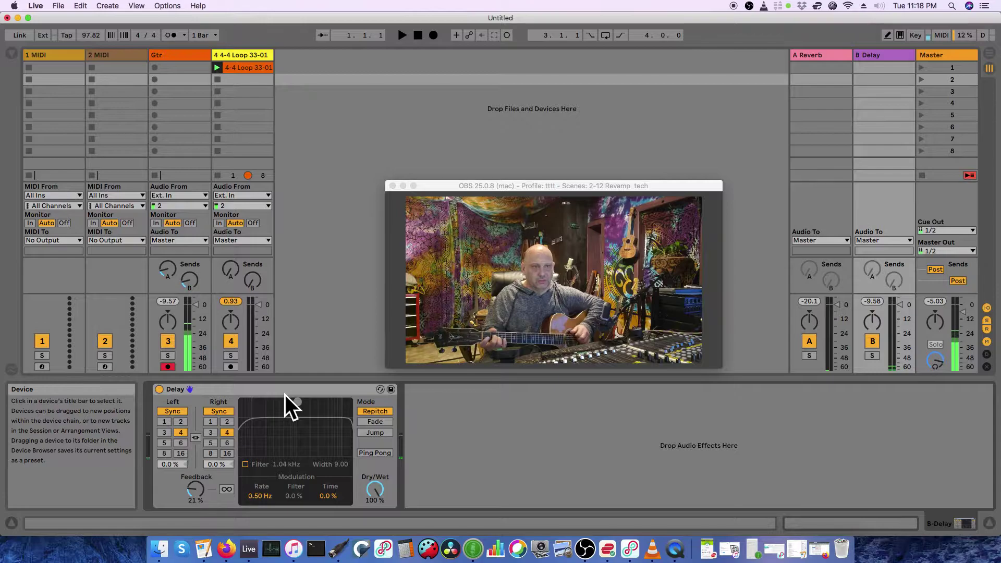
Step: Narrow the Delay's filter to 1.12 kHz with a width of 6.20 and readjust the Gtr track's Delay send to a low level
{"action": "left_click", "coordinate": [189, 281]}
{"action": "mouse_move", "coordinate": [190, 280]}
{"action": "left_mouse_down"}
{"action": "mouse_move", "coordinate": [194, 271]}
{"action": "mouse_move", "coordinate": [198, 282]}
{"action": "left_mouse_up"}
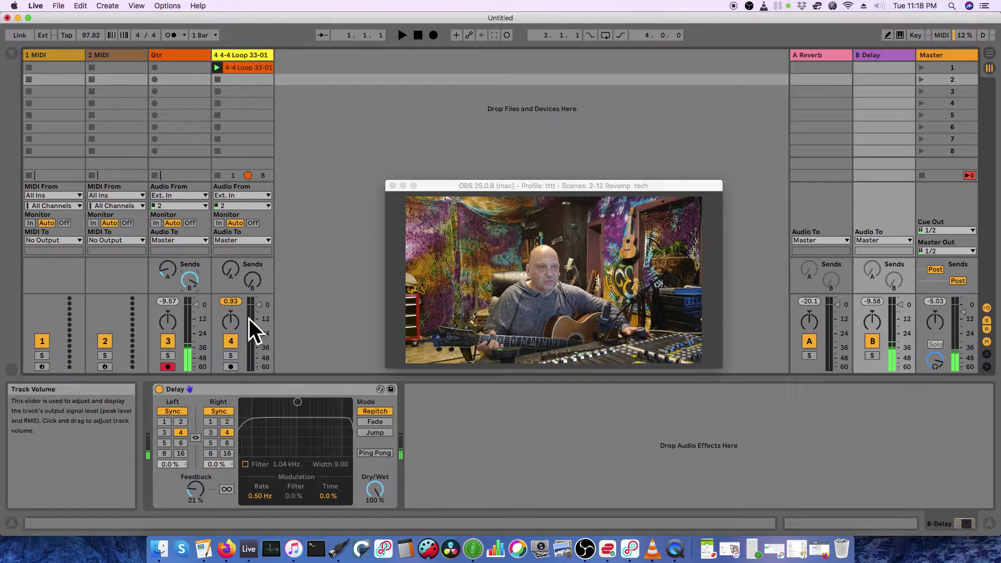
{"action": "left_click_drag", "start_coordinate": [297, 414], "coordinate": [299, 431]}
{"action": "left_click_drag", "start_coordinate": [188, 284], "coordinate": [189, 334]}
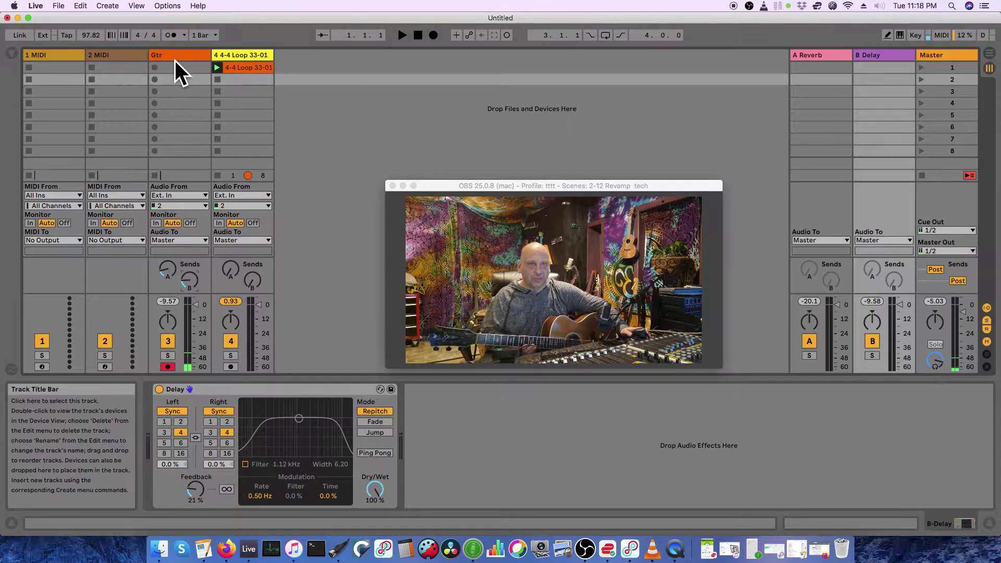
Step: Play the drum loop clip with the tempo set to 114 BPM and the global launch quantization set to 2 Bars
{"action": "left_click", "coordinate": [215, 68]}
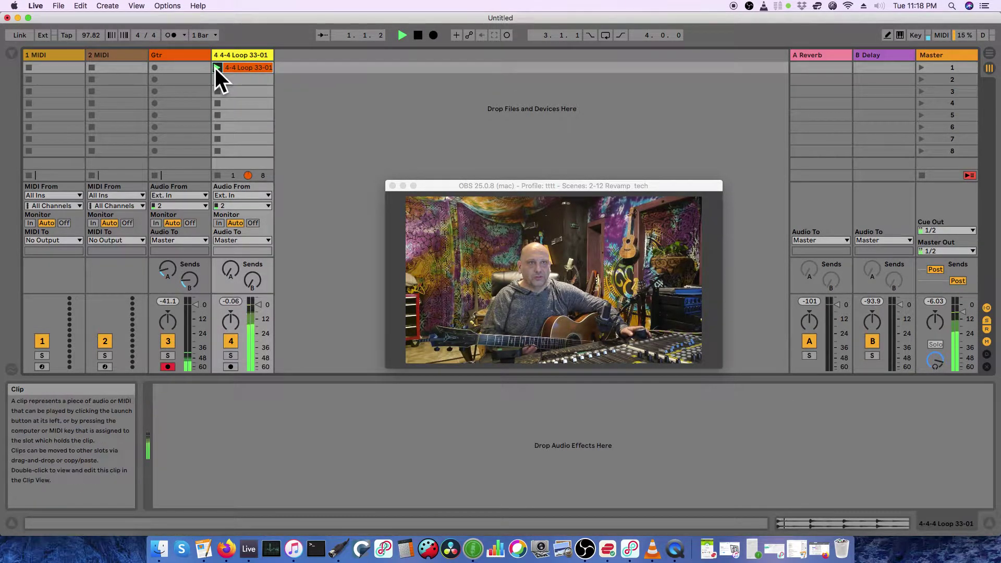
{"action": "left_click", "coordinate": [94, 35]}
{"action": "type", "text": "114"}
{"action": "key", "text": "Return"}
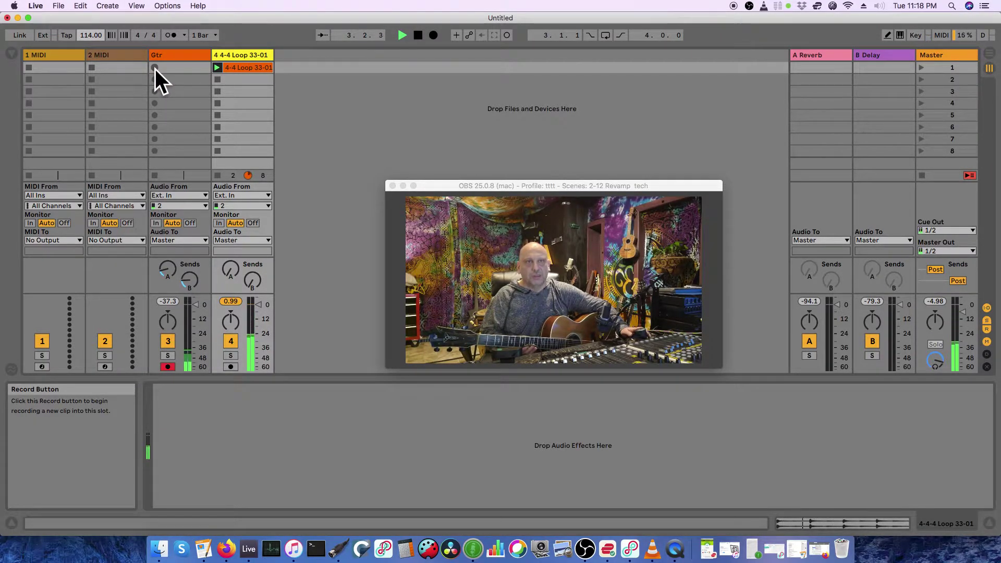
{"action": "left_click", "coordinate": [207, 34]}
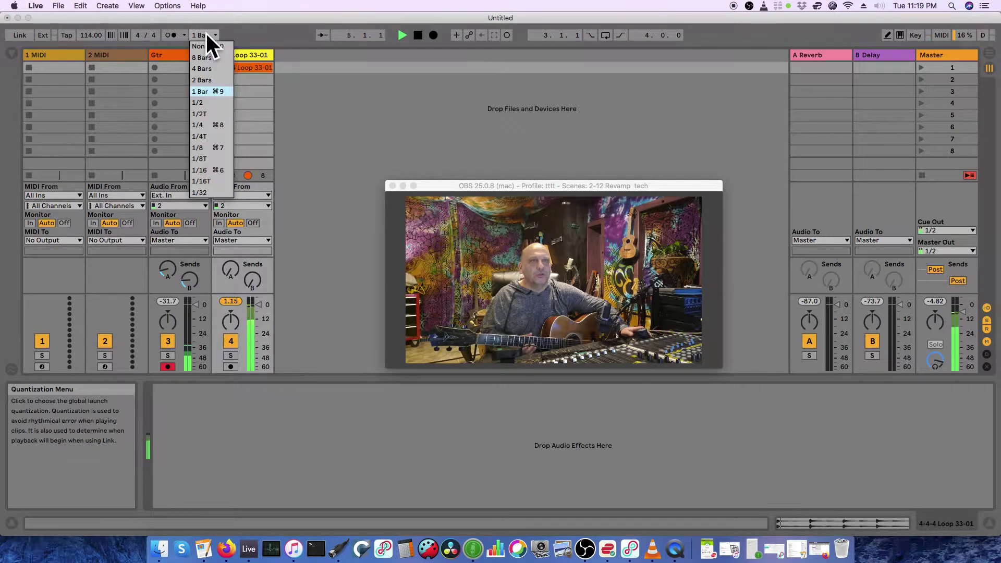
{"action": "left_click", "coordinate": [211, 78]}
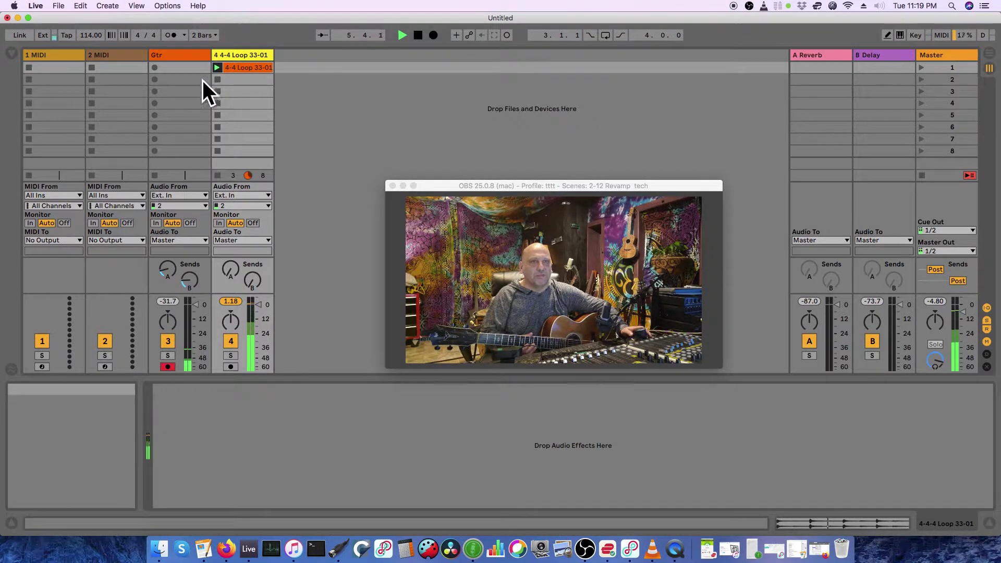
Step: Record a guitar clip in the Gtr track's first slot, playing it back over the drum loop before stopping
{"action": "left_click", "coordinate": [154, 66]}
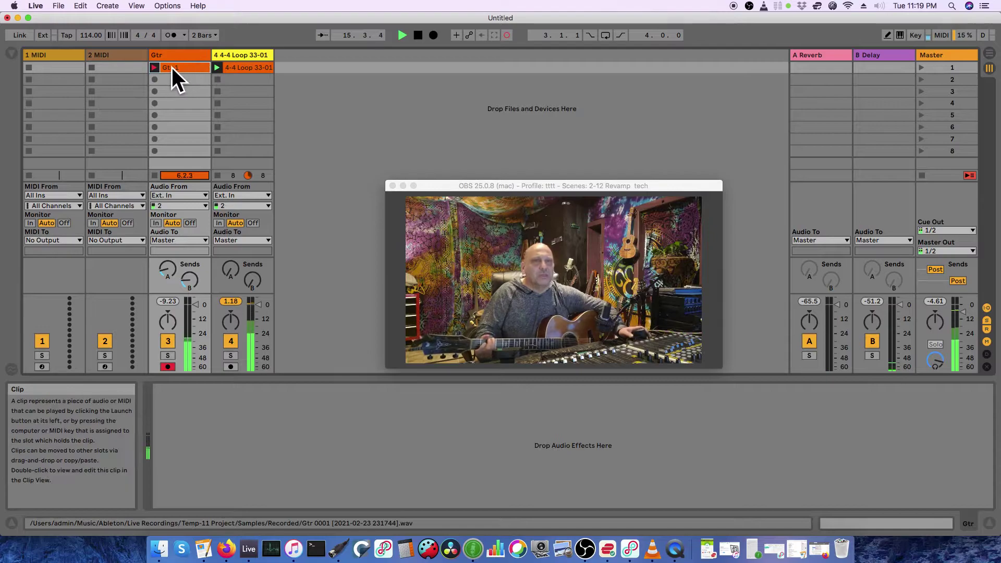
{"action": "left_click", "coordinate": [154, 68]}
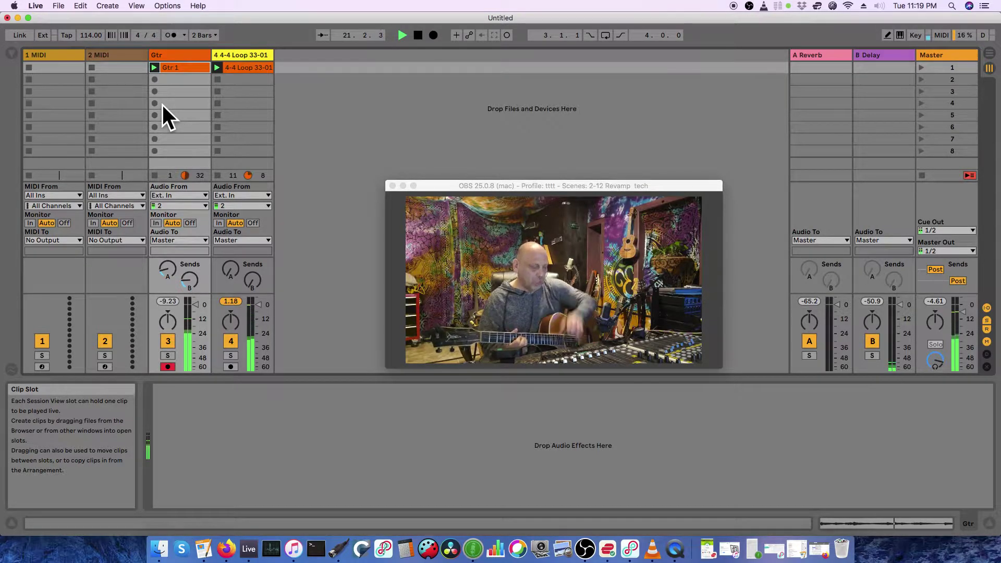
{"action": "key", "text": "space"}
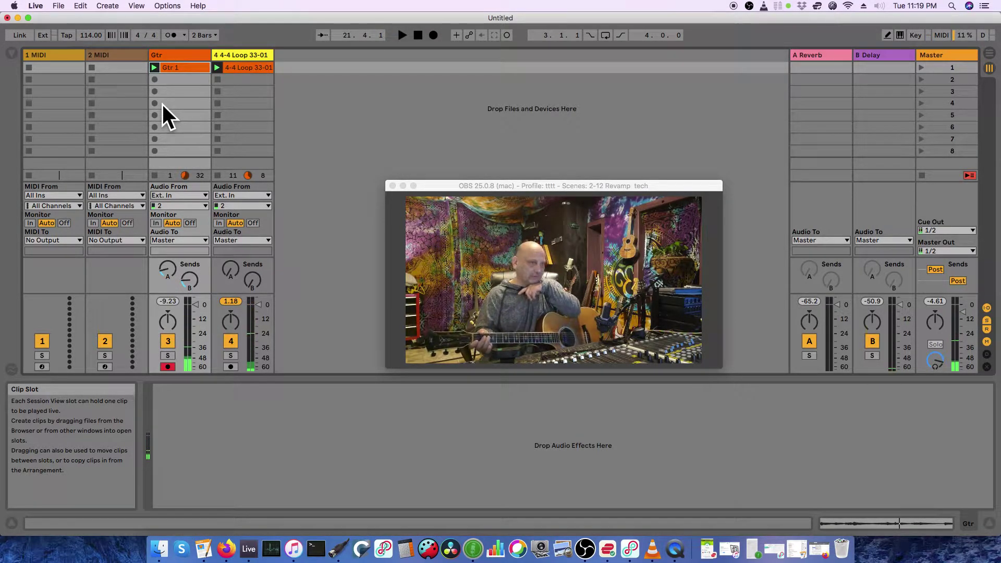
{"action": "key", "text": "space"}
{"action": "key", "text": "space"}
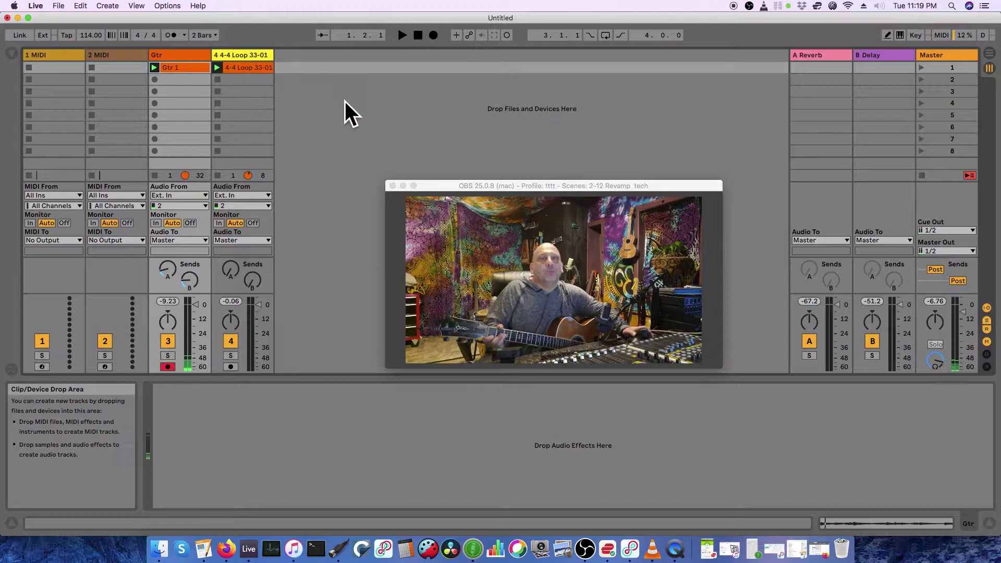
Step: Open the audio preferences and move their window clear of the video preview
{"action": "left_click", "coordinate": [39, 4]}
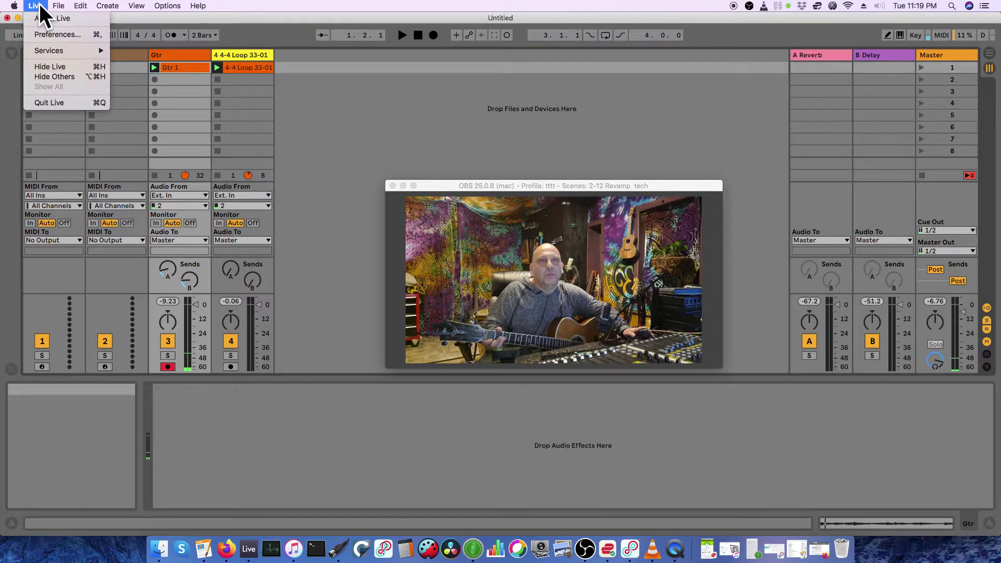
{"action": "left_click", "coordinate": [53, 33]}
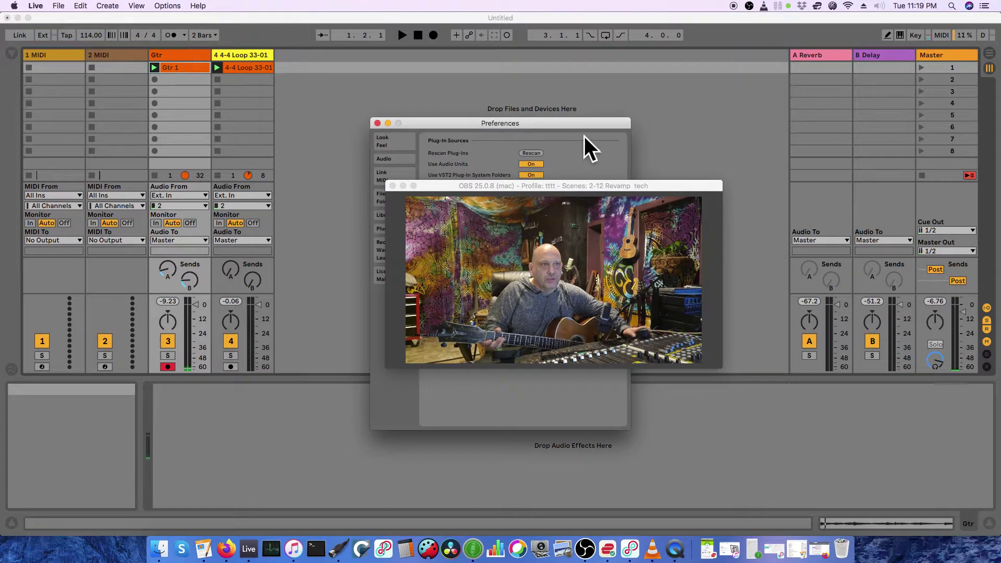
{"action": "left_click_drag", "start_coordinate": [587, 123], "coordinate": [356, 62]}
{"action": "left_click", "coordinate": [168, 99]}
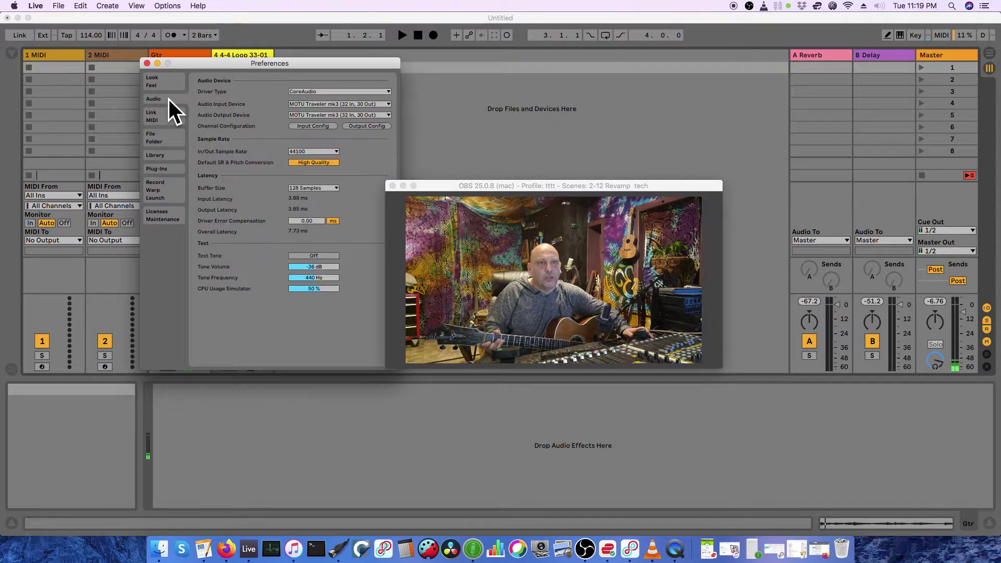
{"action": "mouse_move", "coordinate": [270, 164]}
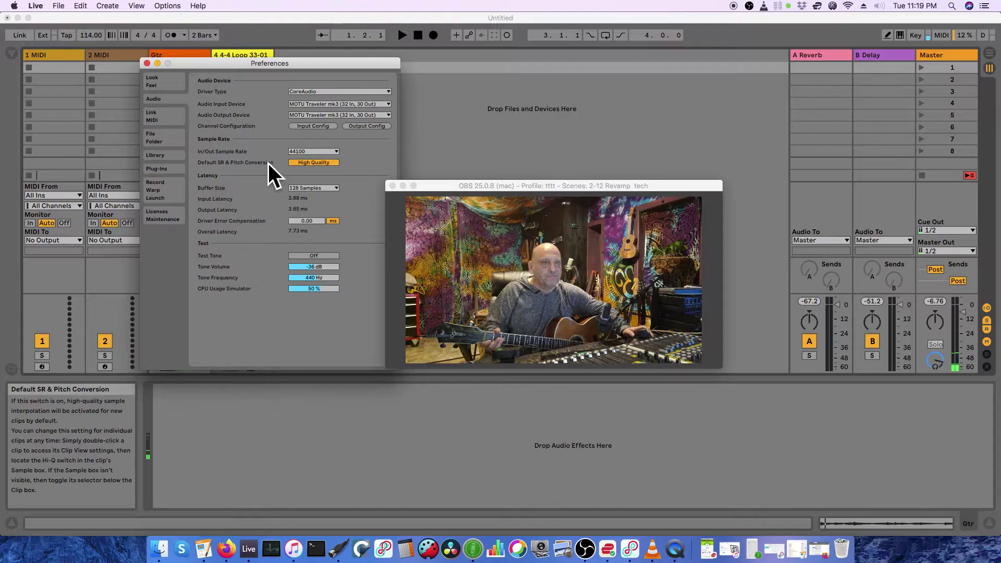
{"action": "mouse_move", "coordinate": [344, 101]}
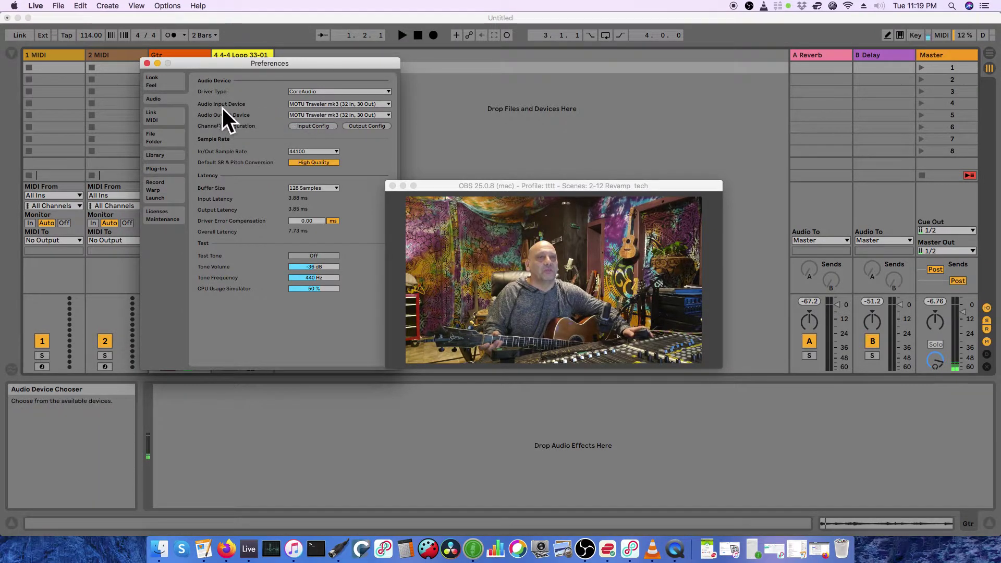
Step: Review the available audio input devices and the input channel configuration without changing them
{"action": "left_click", "coordinate": [303, 104]}
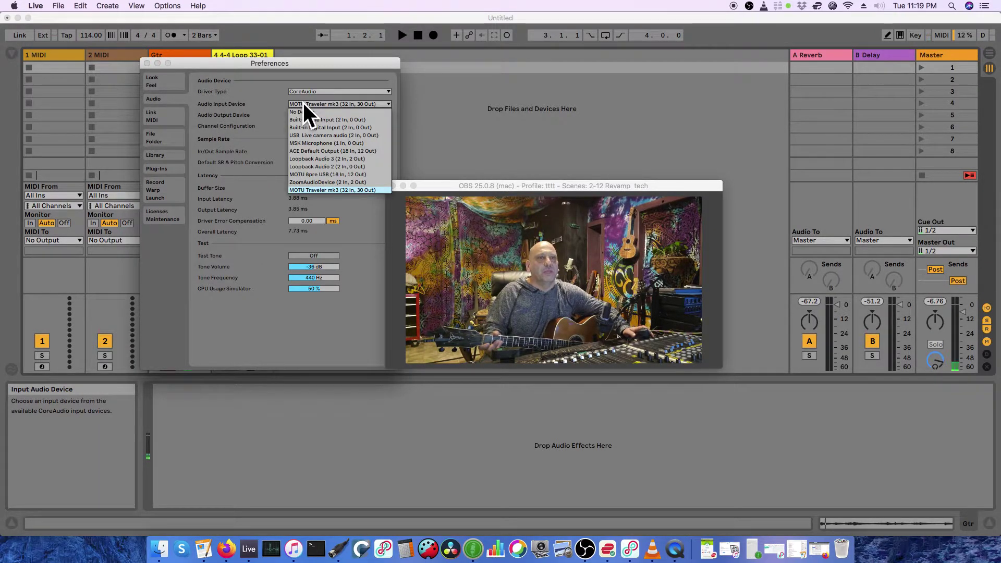
{"action": "left_click", "coordinate": [302, 104]}
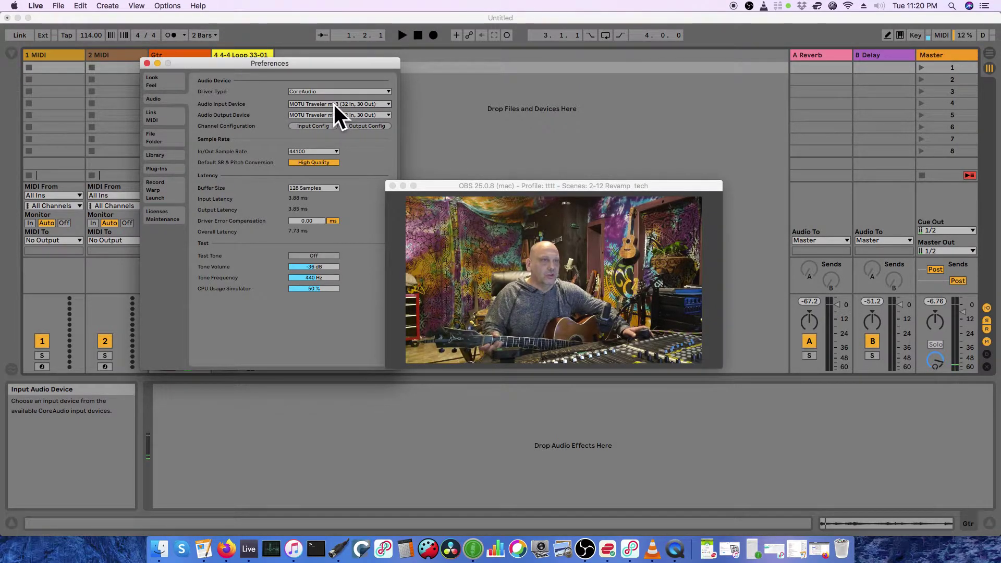
{"action": "left_click", "coordinate": [317, 126]}
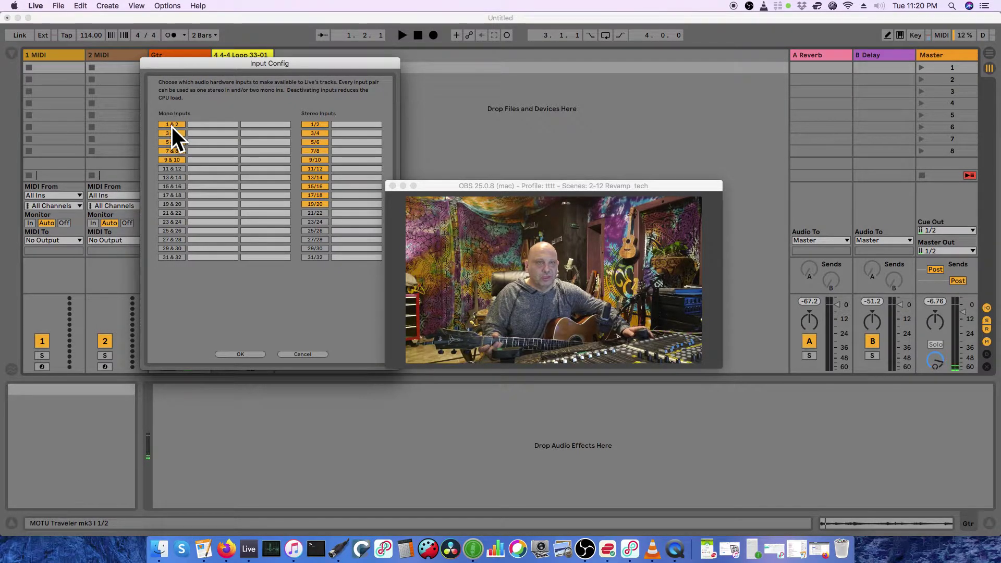
{"action": "left_click", "coordinate": [300, 353]}
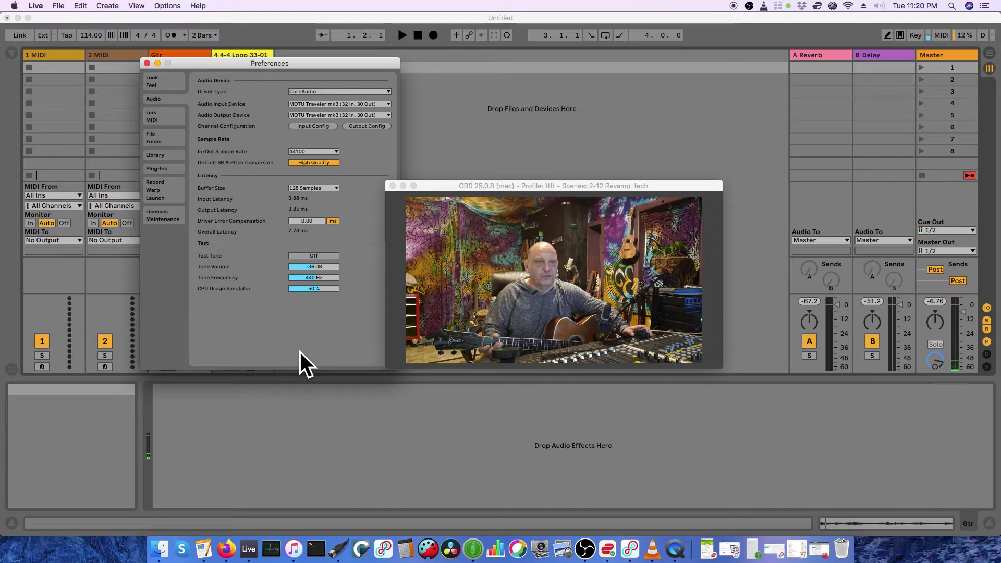
Step: Review the sample rate options and keep the buffer size at 128 Samples
{"action": "left_click", "coordinate": [294, 152]}
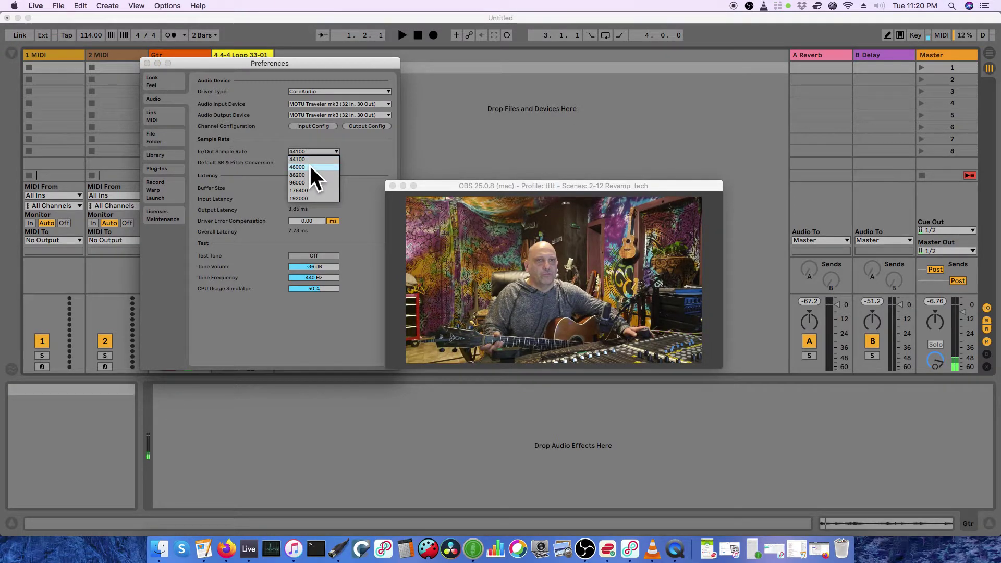
{"action": "left_click", "coordinate": [267, 147]}
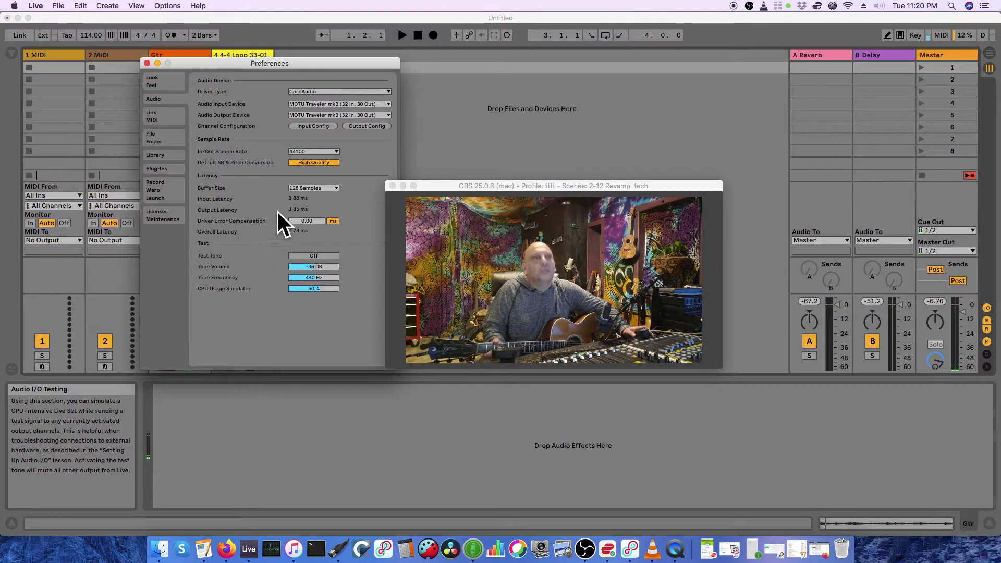
{"action": "left_click", "coordinate": [312, 186]}
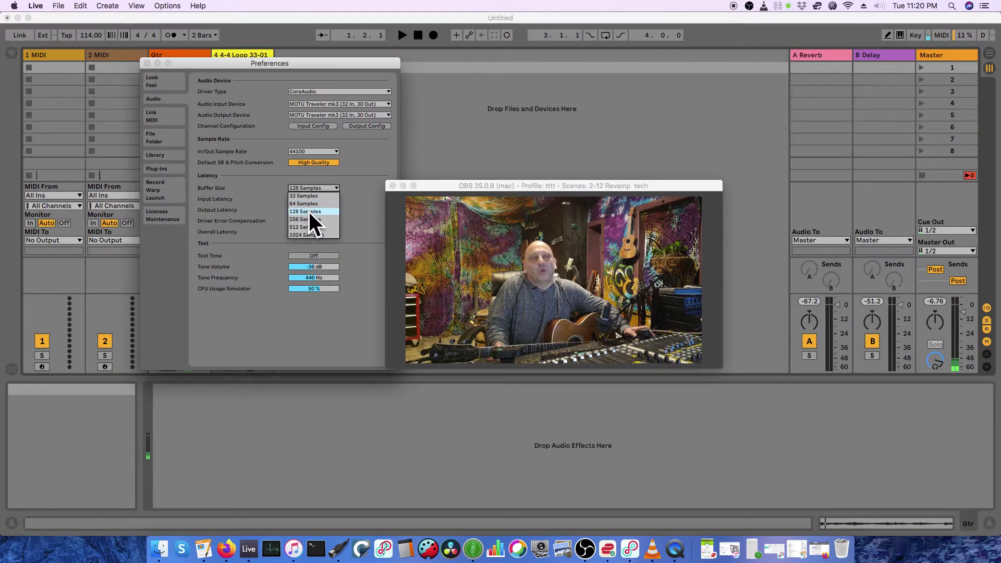
{"action": "left_click", "coordinate": [309, 212]}
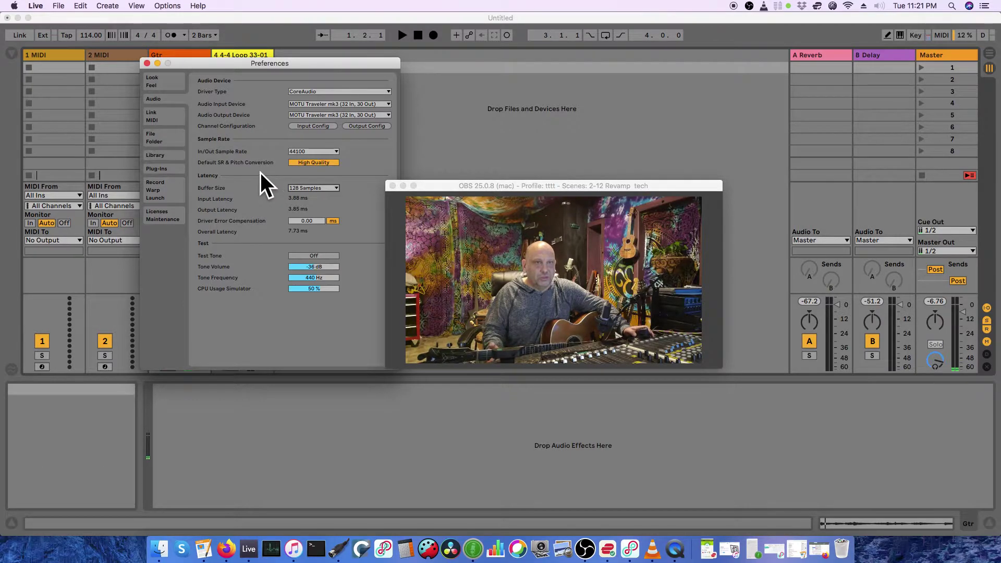
{"action": "mouse_move", "coordinate": [313, 188]}
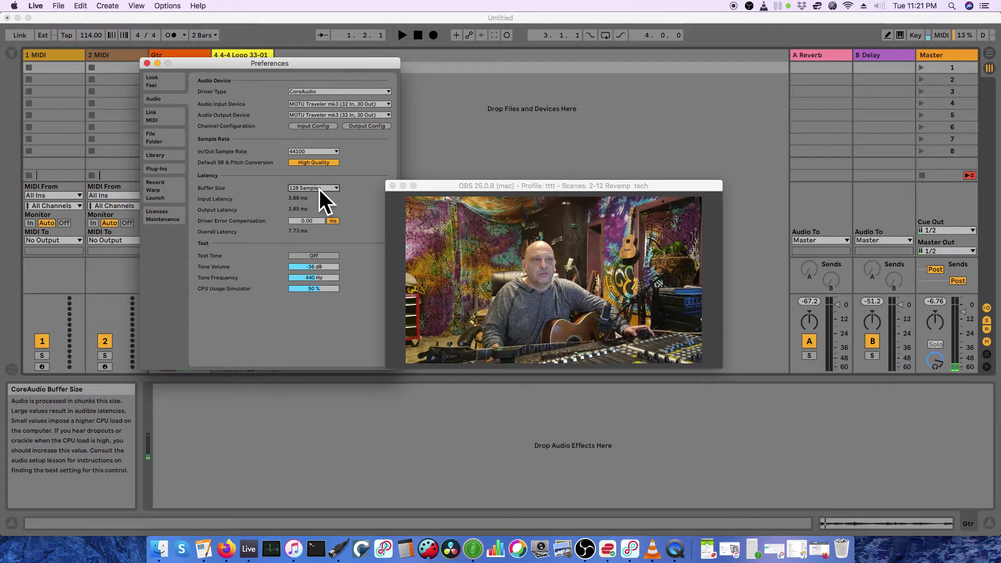
Step: Review the Record, Warp and Launch preferences and the plug-in source settings
{"action": "left_click", "coordinate": [161, 190]}
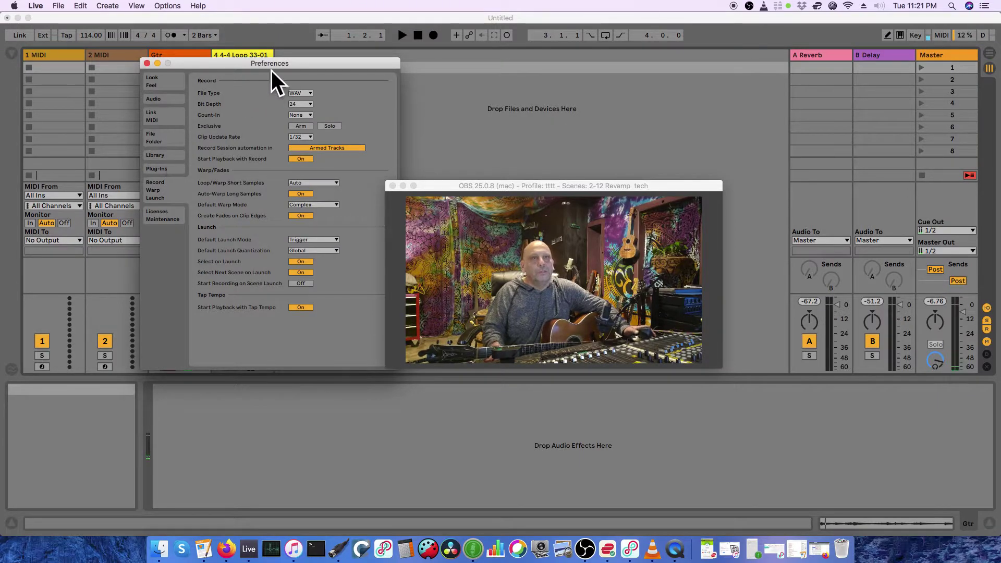
{"action": "mouse_move", "coordinate": [308, 92]}
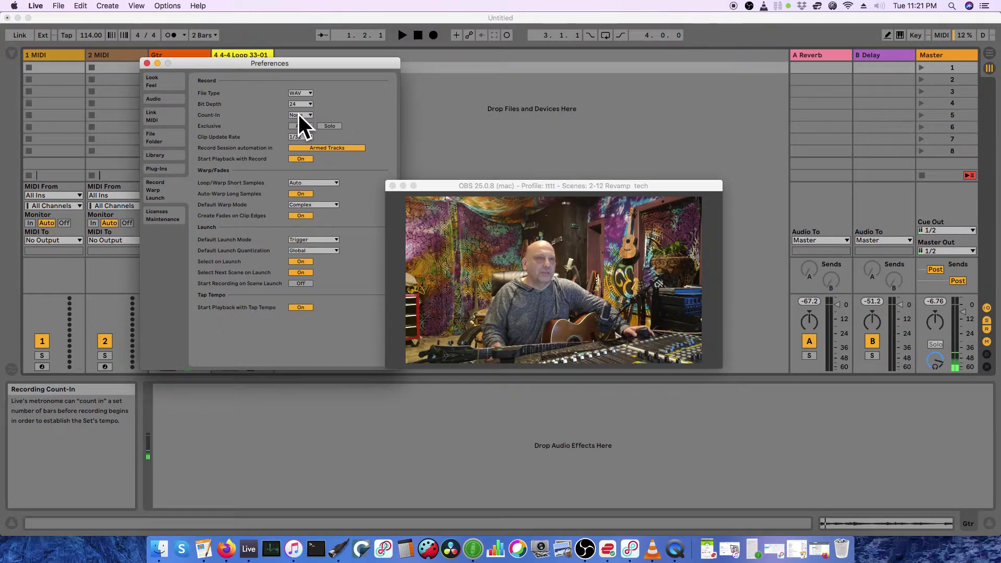
{"action": "mouse_move", "coordinate": [336, 124]}
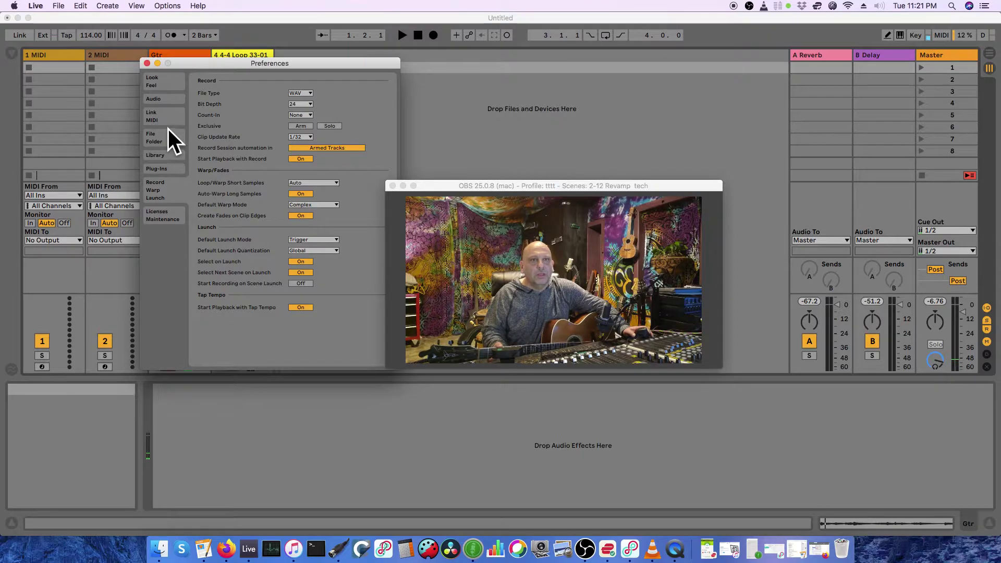
{"action": "left_click", "coordinate": [167, 168]}
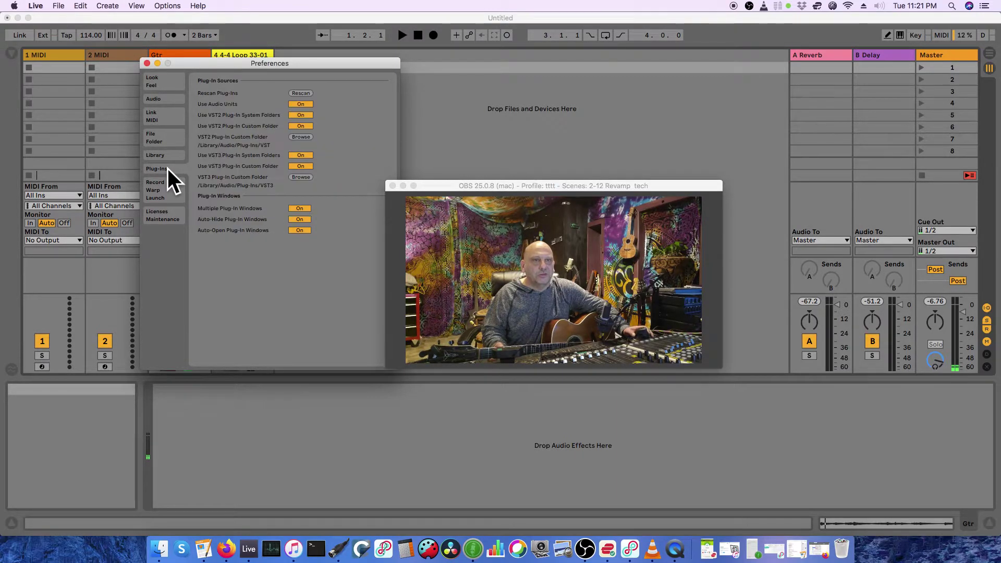
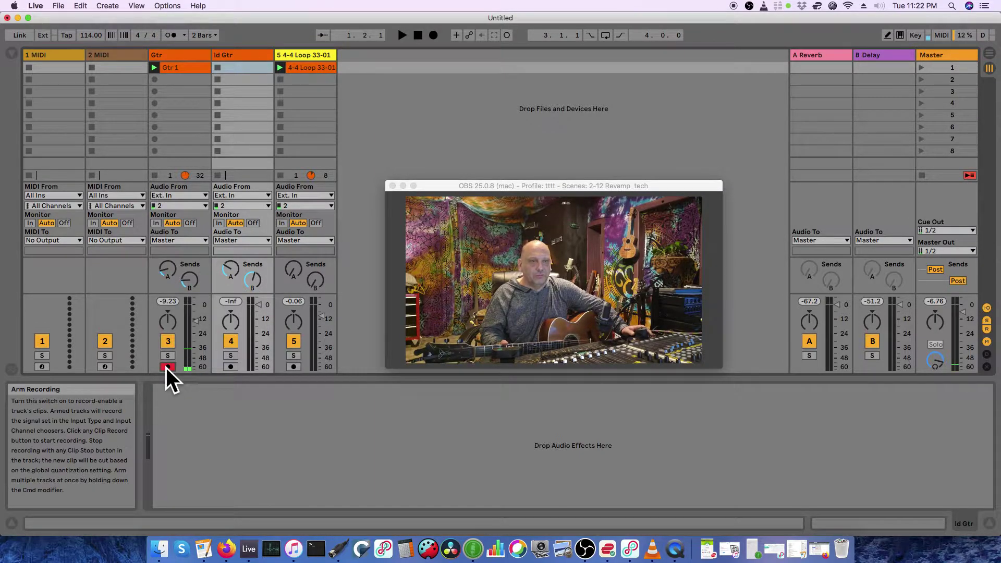
Step: Arm the ld Gtr track for recording and launch scene 1 to play the guitar clip with the loop
{"action": "left_click", "coordinate": [229, 367]}
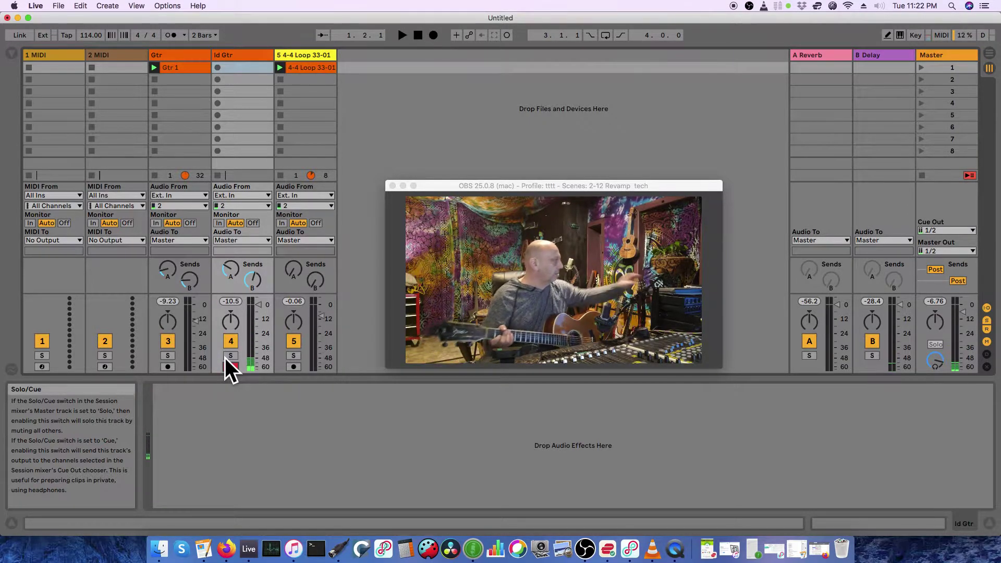
{"action": "key", "text": "super+Tab"}
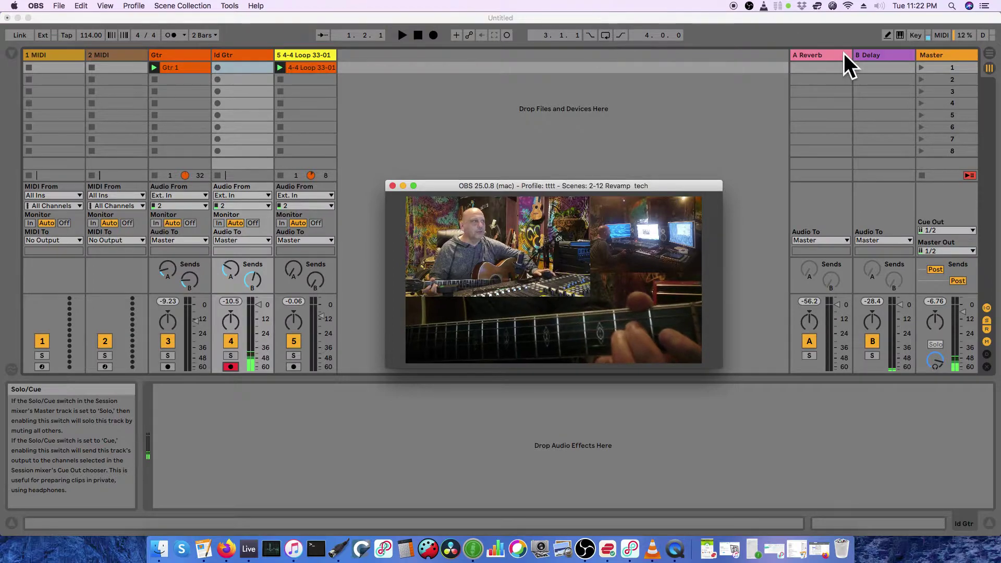
{"action": "left_click", "coordinate": [921, 67]}
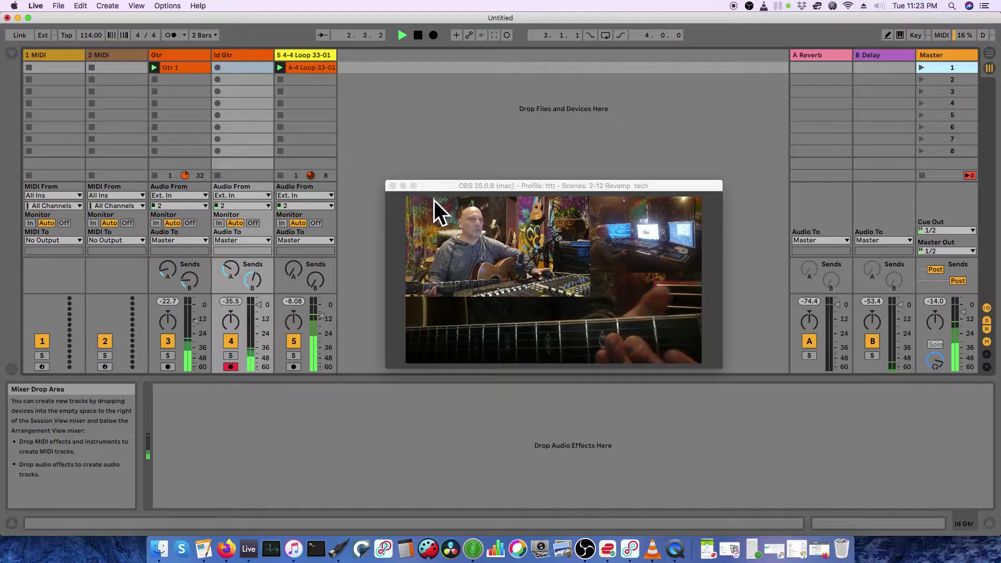
Step: Set the tempo to 131 BPM and raise the Gtr track's volume to -11.3 dB during playback
{"action": "left_click", "coordinate": [87, 35]}
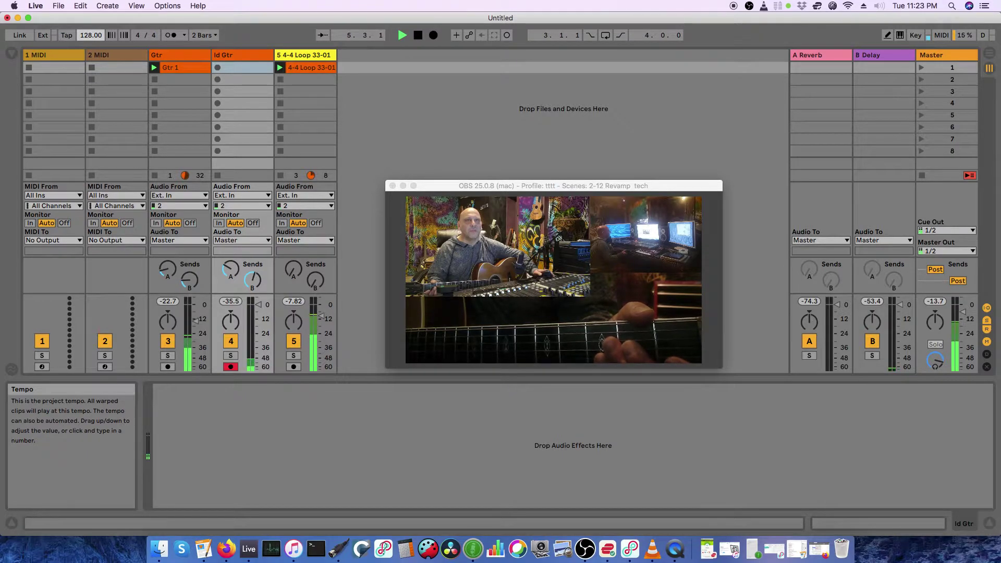
{"action": "key", "text": "Return"}
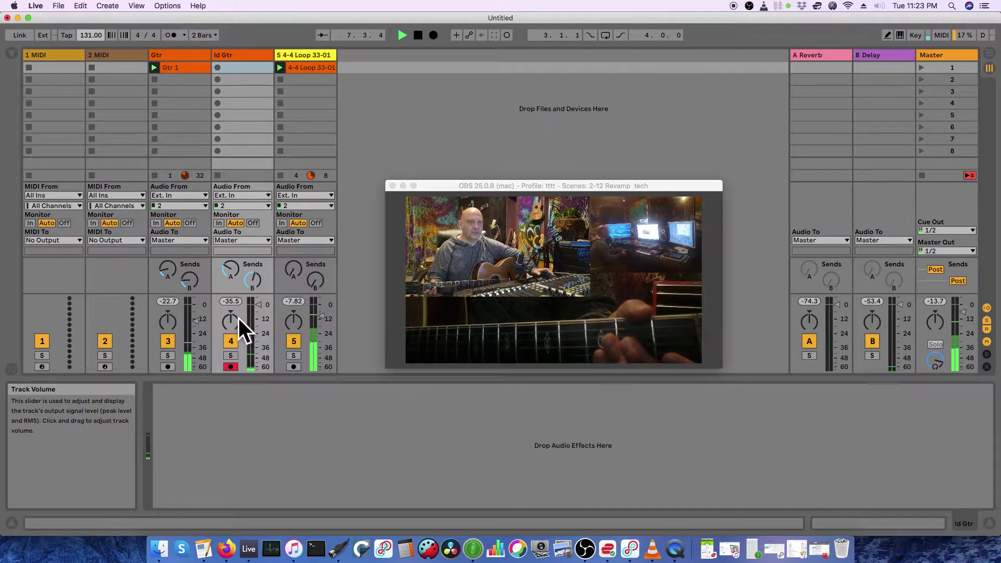
{"action": "left_click_drag", "start_coordinate": [197, 321], "coordinate": [196, 312]}
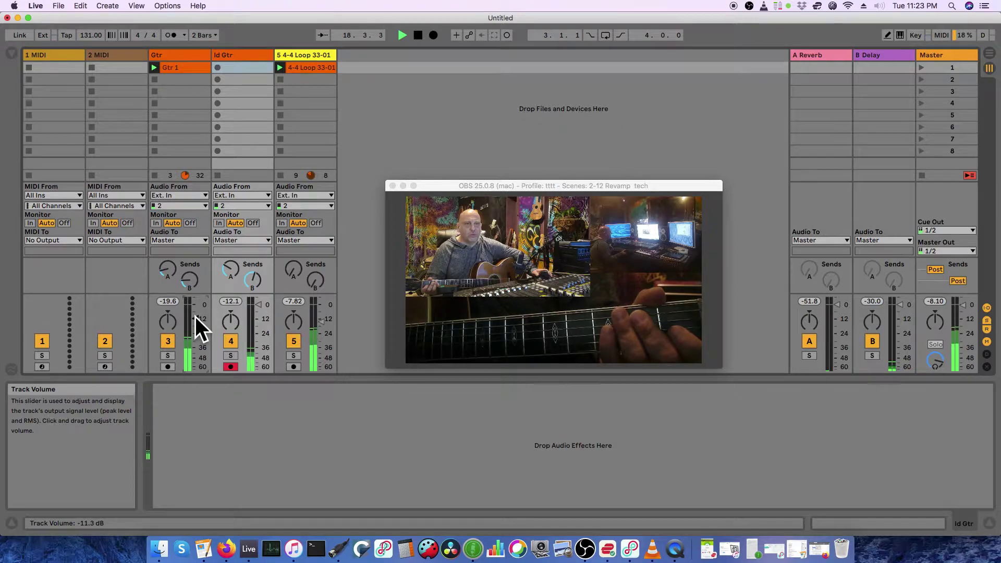
Step: Record a lead guitar clip in the first slot of ld Gtr, launch scene 1 and adjust the track's volume during playback
{"action": "left_click", "coordinate": [218, 67]}
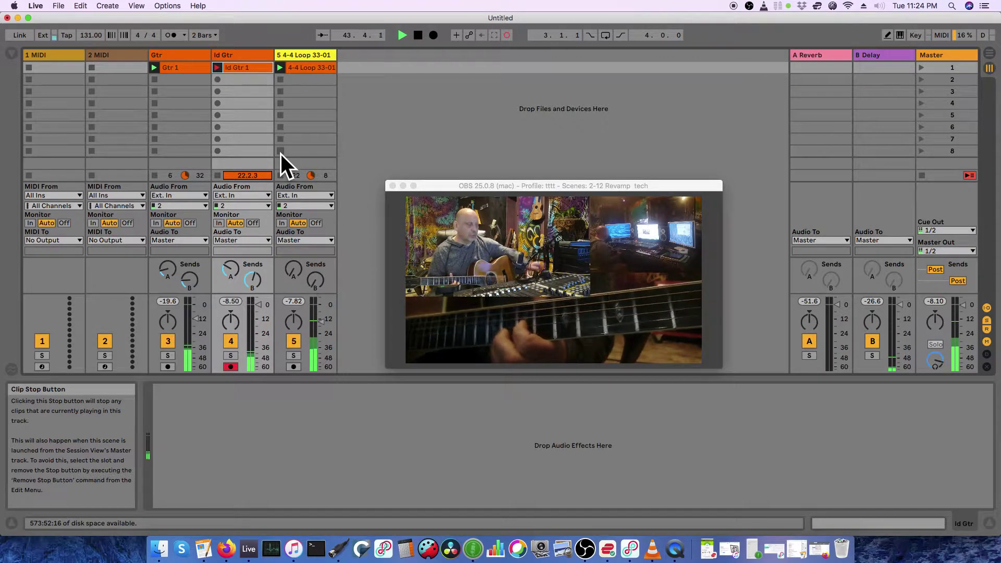
{"action": "left_click", "coordinate": [919, 67]}
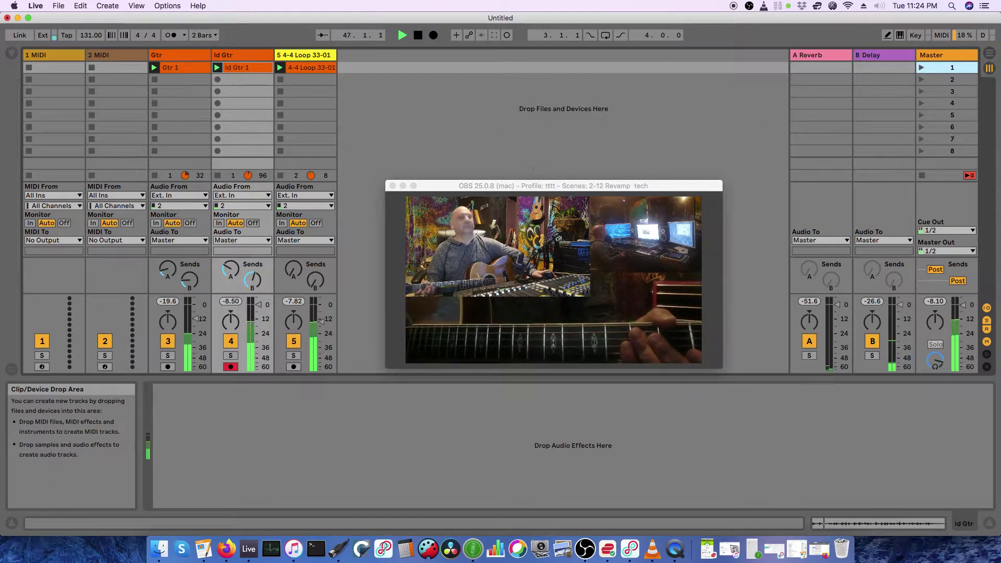
{"action": "left_click_drag", "start_coordinate": [255, 315], "coordinate": [255, 318]}
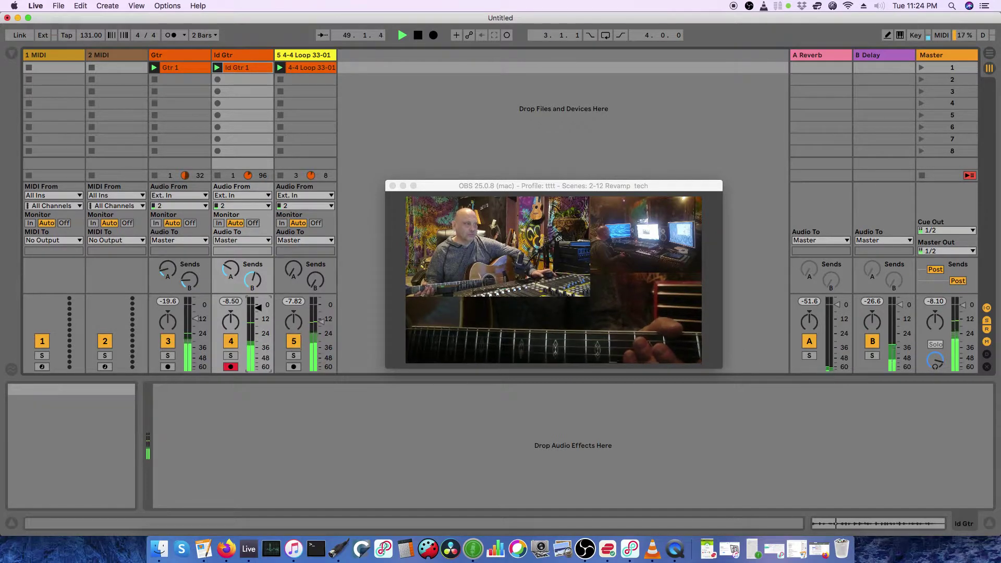
Step: Quantize the entire ld Gtr 1 clip to 1/16 at an amount of 100 %
{"action": "left_click", "coordinate": [255, 67]}
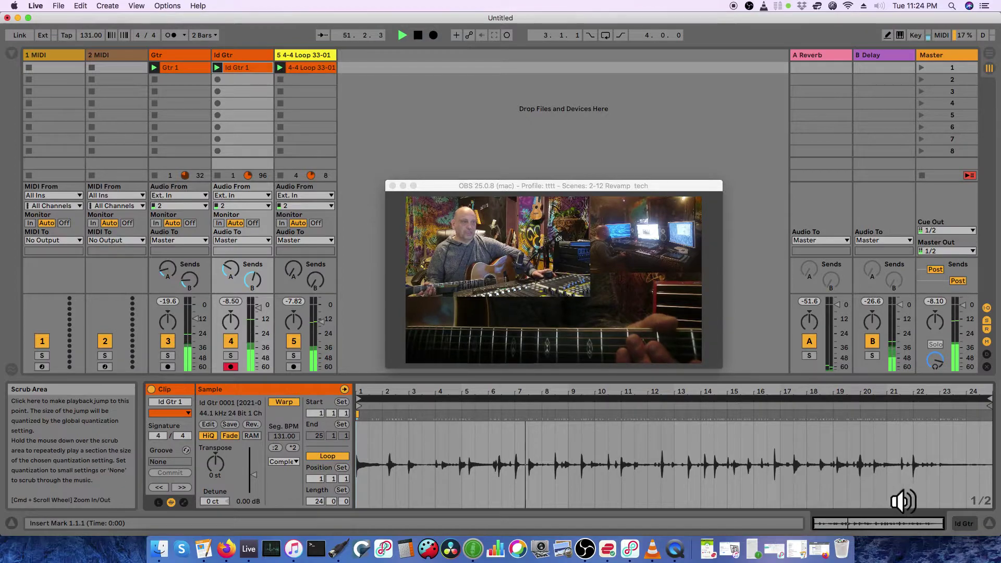
{"action": "right_click", "coordinate": [628, 453]}
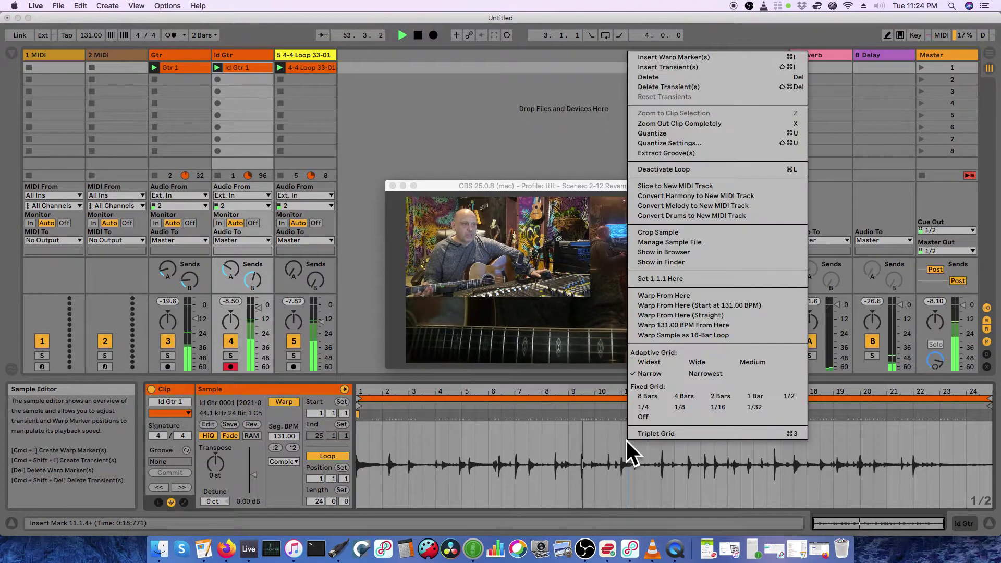
{"action": "key", "text": "Escape"}
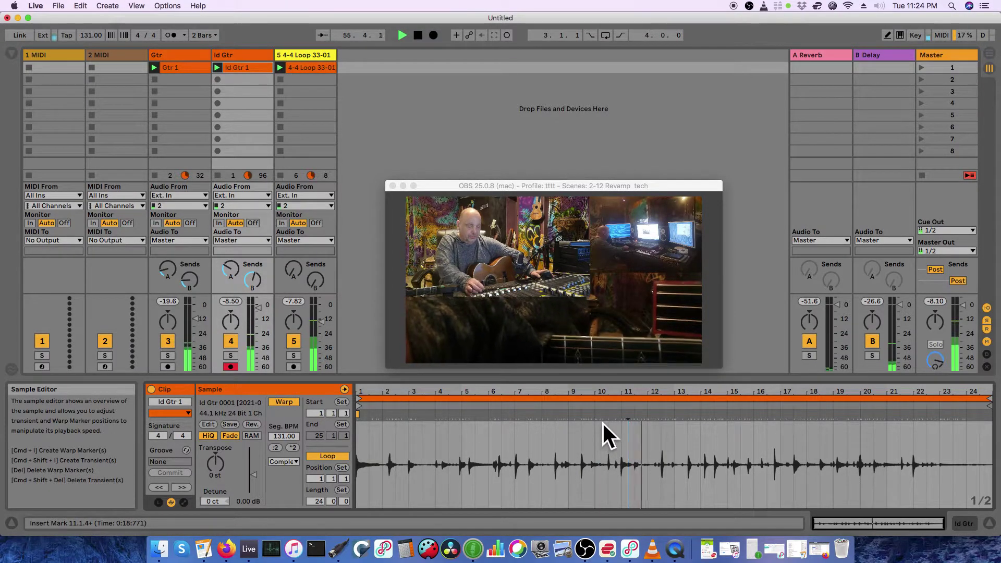
{"action": "left_click", "coordinate": [614, 439]}
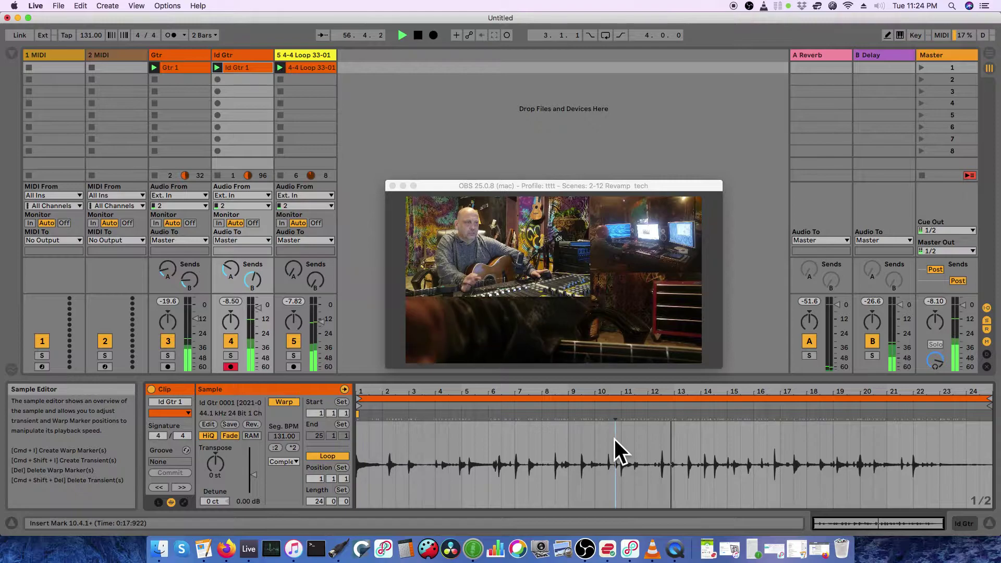
{"action": "key", "text": "super+a"}
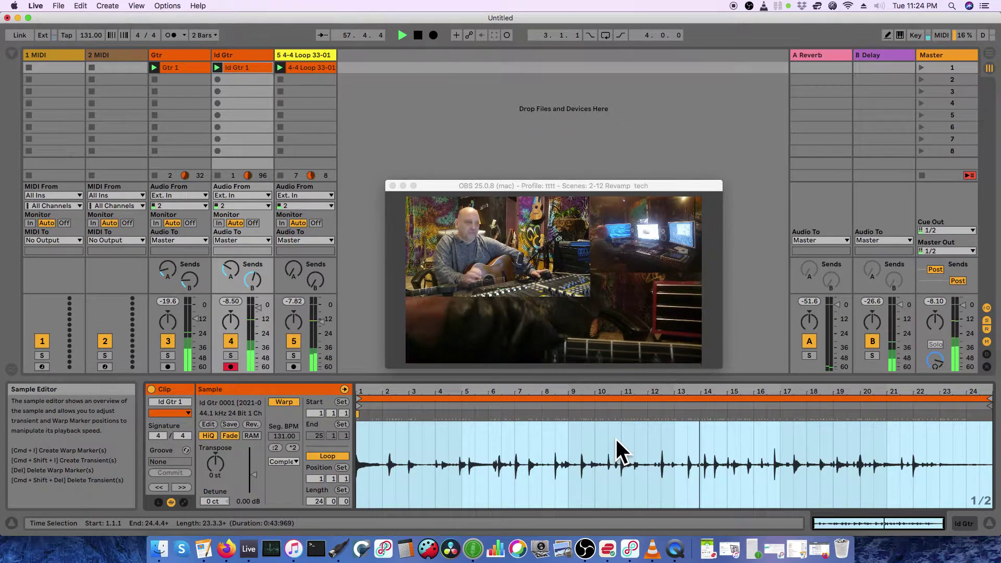
{"action": "right_click", "coordinate": [616, 439]}
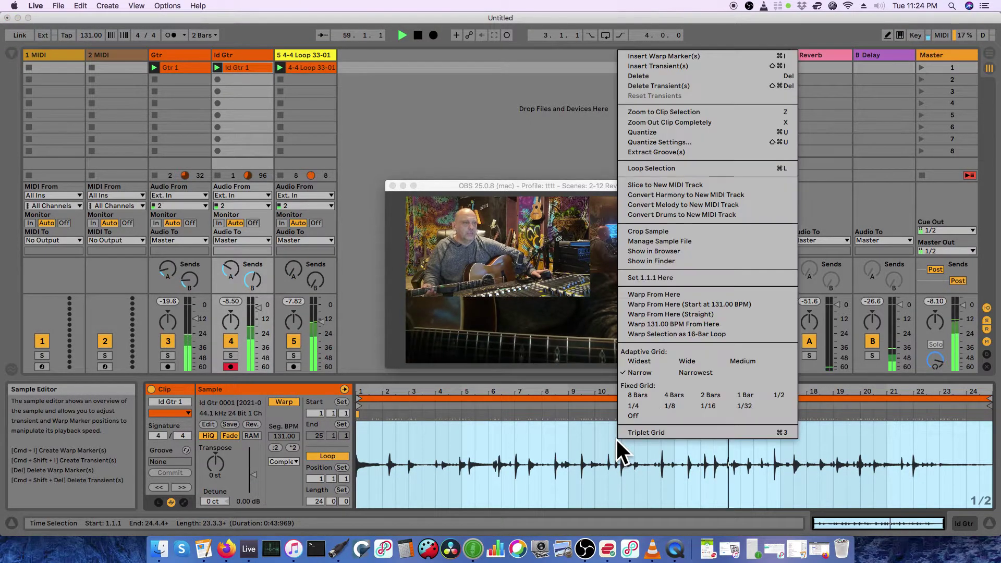
{"action": "left_click", "coordinate": [665, 142]}
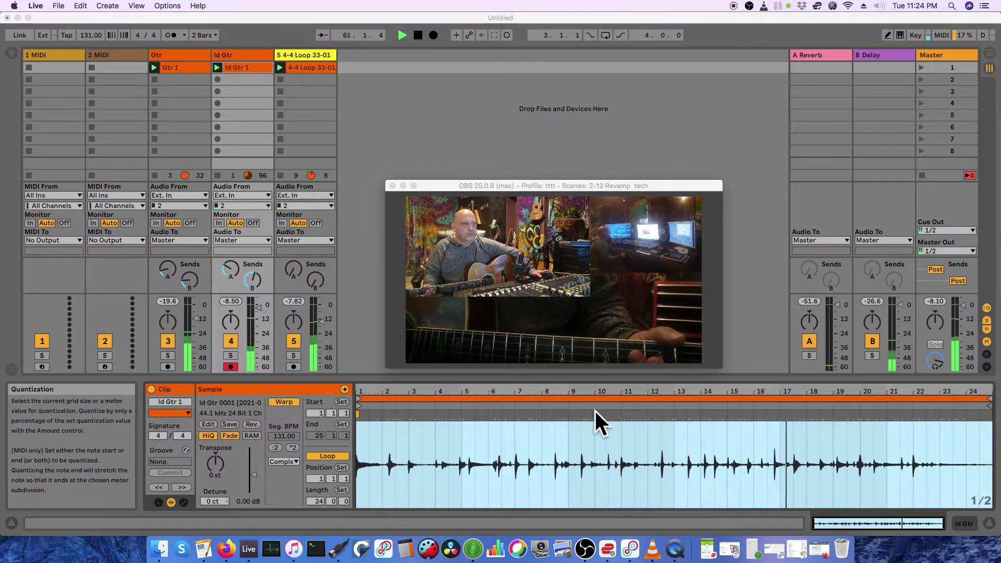
{"action": "left_click_drag", "start_coordinate": [628, 183], "coordinate": [671, 53]}
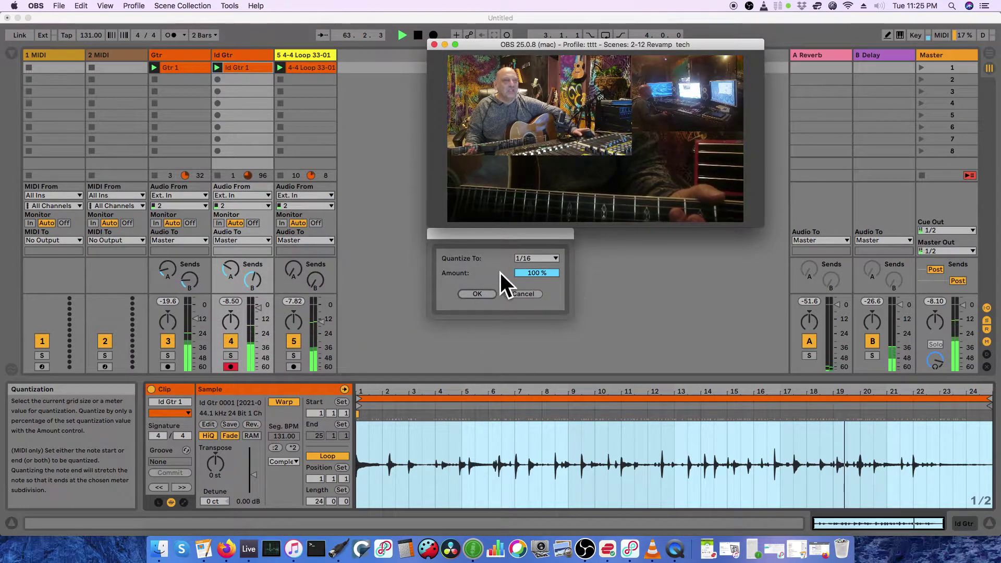
{"action": "left_click", "coordinate": [552, 257]}
{"action": "left_click", "coordinate": [552, 255]}
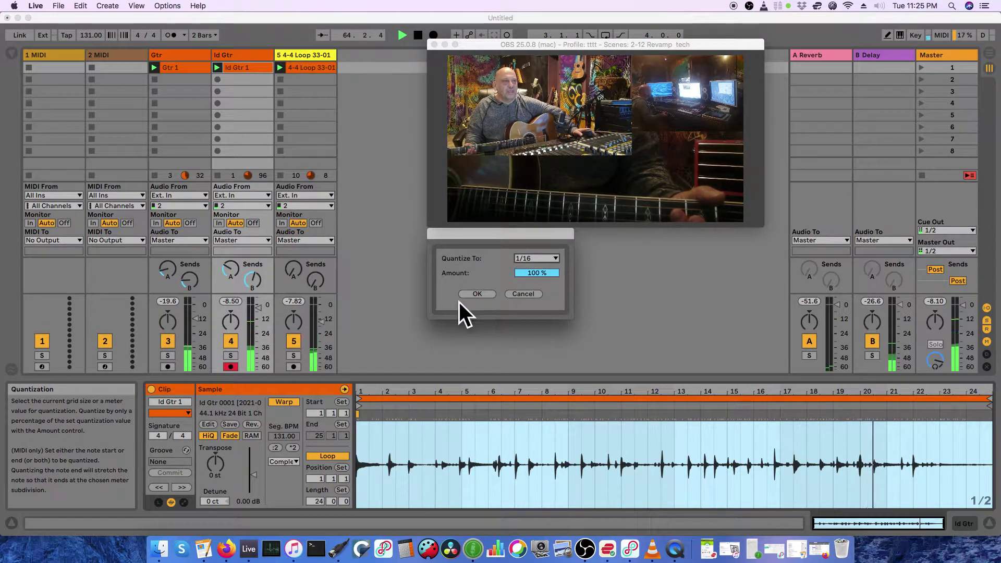
{"action": "left_click", "coordinate": [481, 292]}
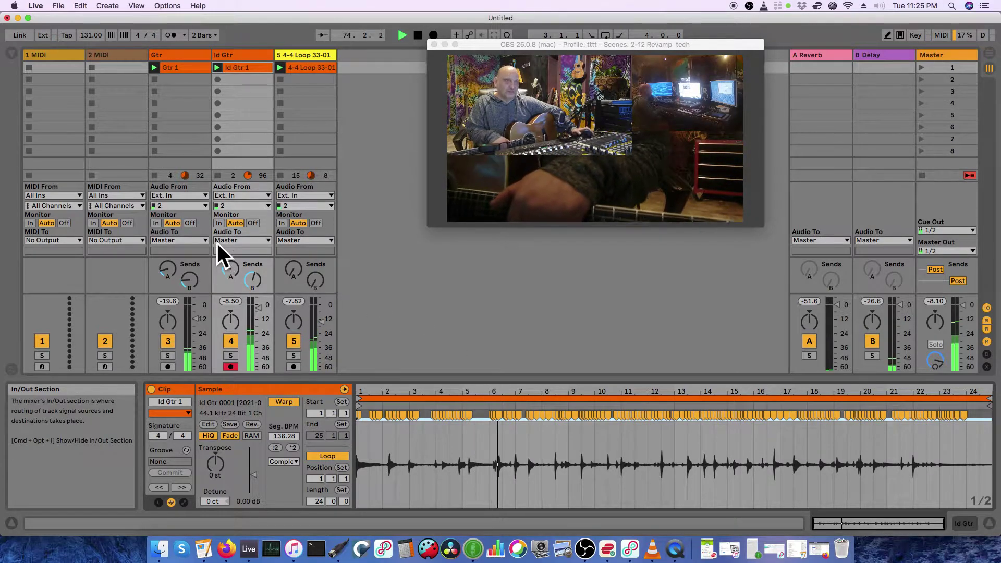
Step: Quantize the entire Gtr 1 clip using the same quantization settings
{"action": "left_click", "coordinate": [201, 69]}
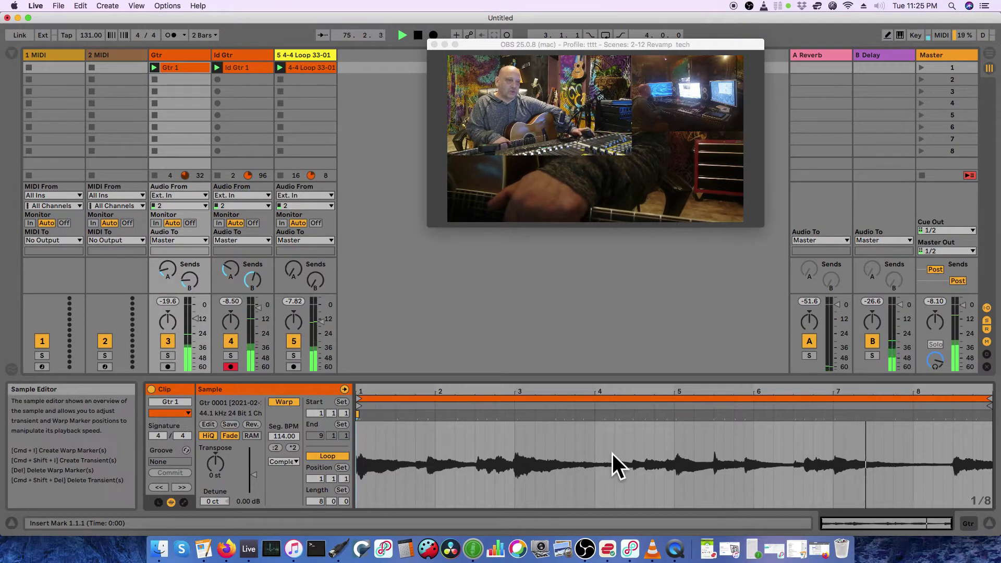
{"action": "left_click", "coordinate": [608, 430]}
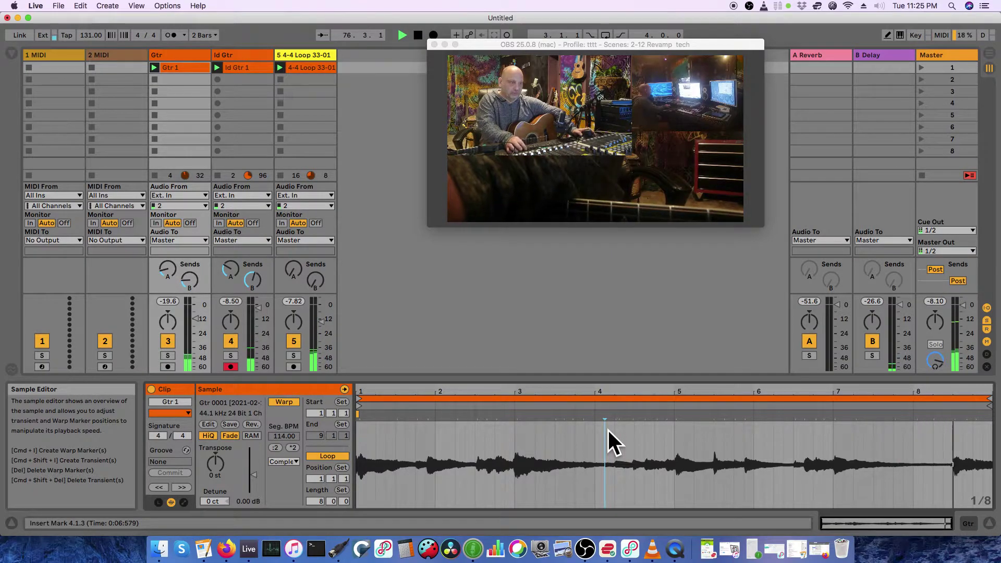
{"action": "key", "text": "super+a"}
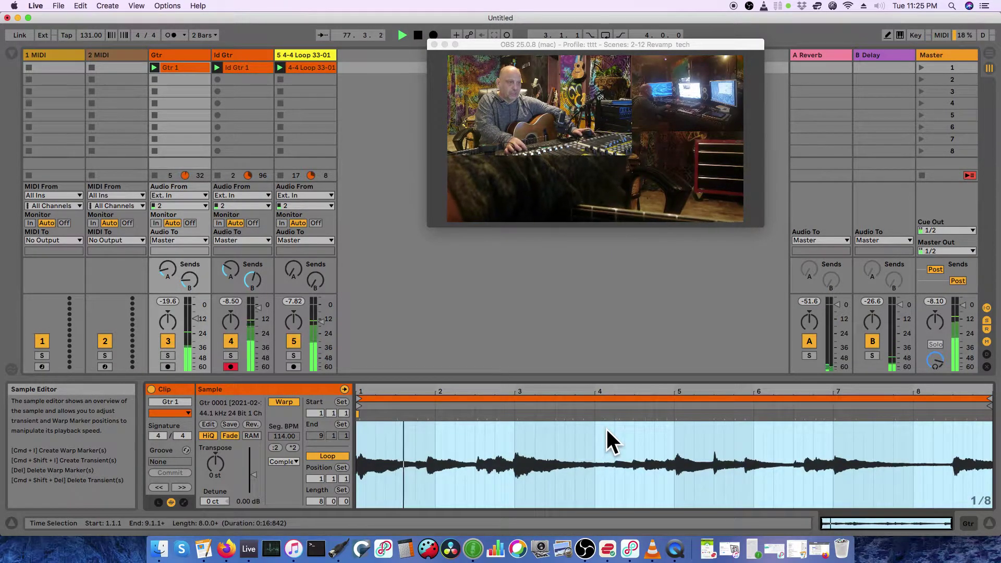
{"action": "right_click", "coordinate": [605, 427]}
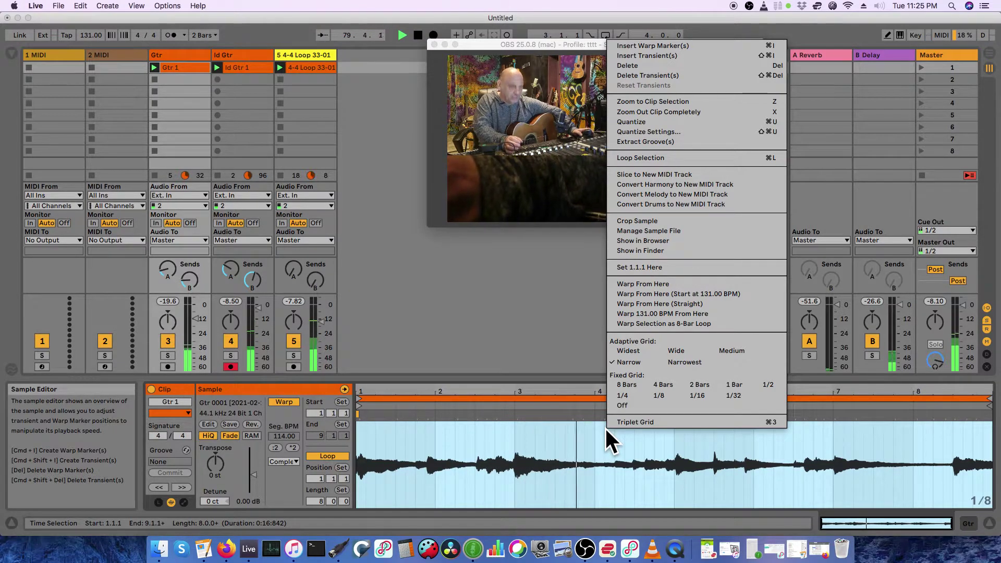
{"action": "left_click", "coordinate": [649, 121]}
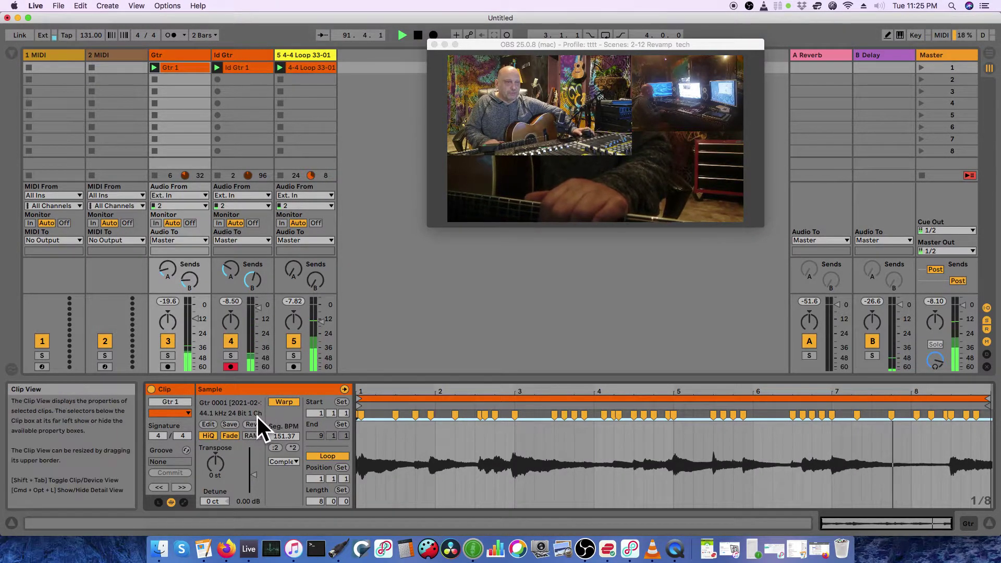
Step: Reverse the ld Gtr 1 sample, raise its clip gain to 0.19 dB, and reverse the sample back
{"action": "left_click", "coordinate": [255, 67]}
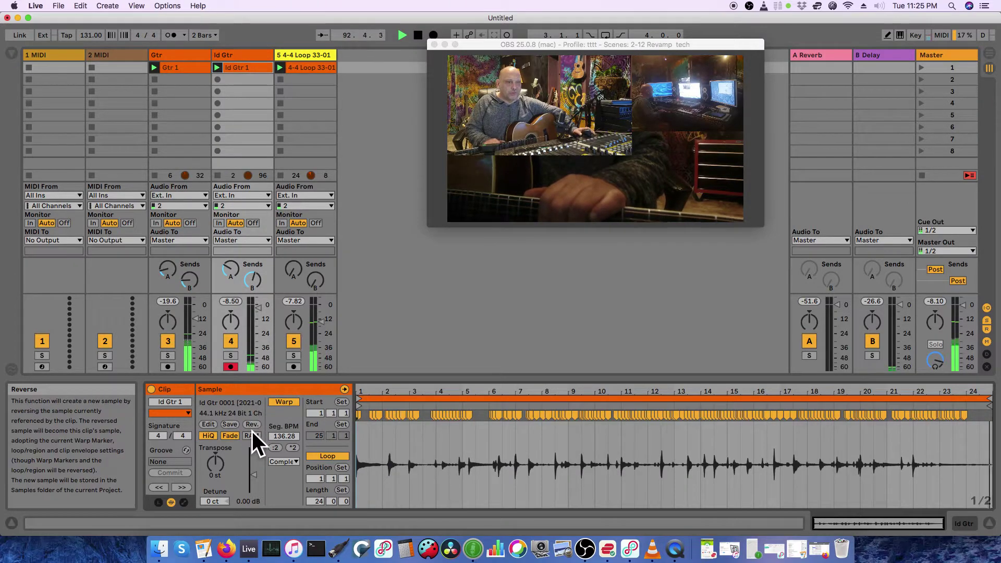
{"action": "left_click", "coordinate": [252, 426]}
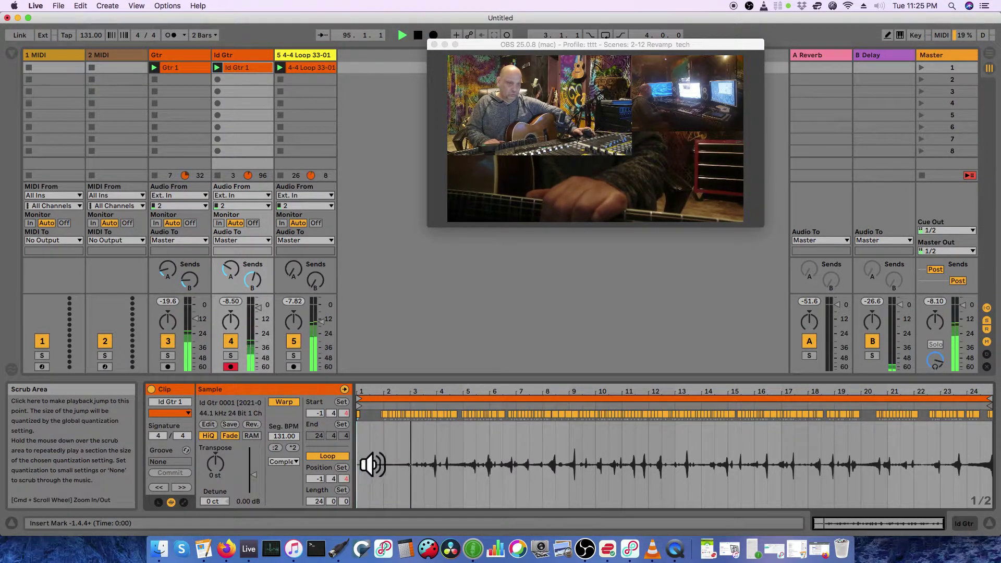
{"action": "left_click_drag", "start_coordinate": [252, 475], "coordinate": [253, 473]}
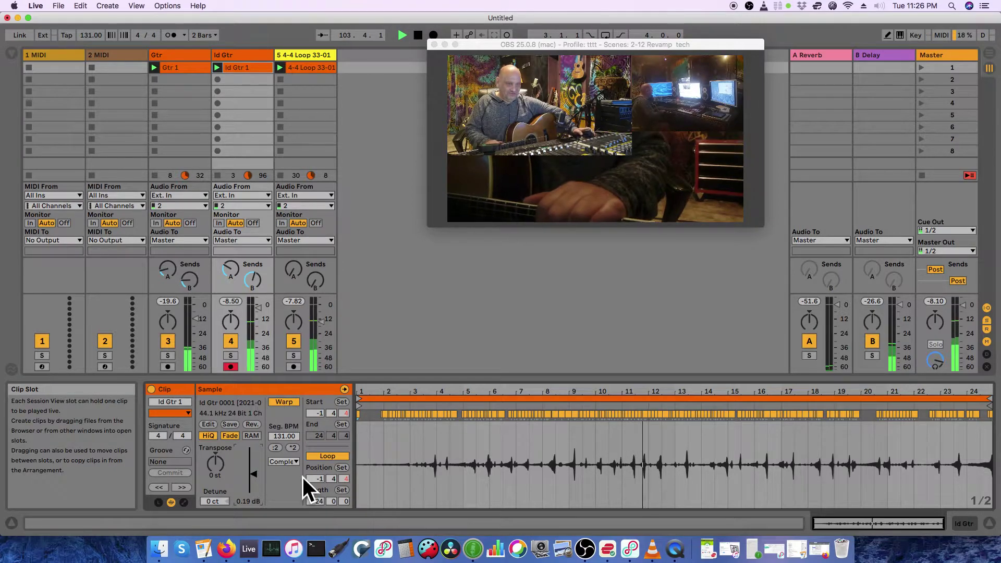
{"action": "left_click", "coordinate": [255, 426]}
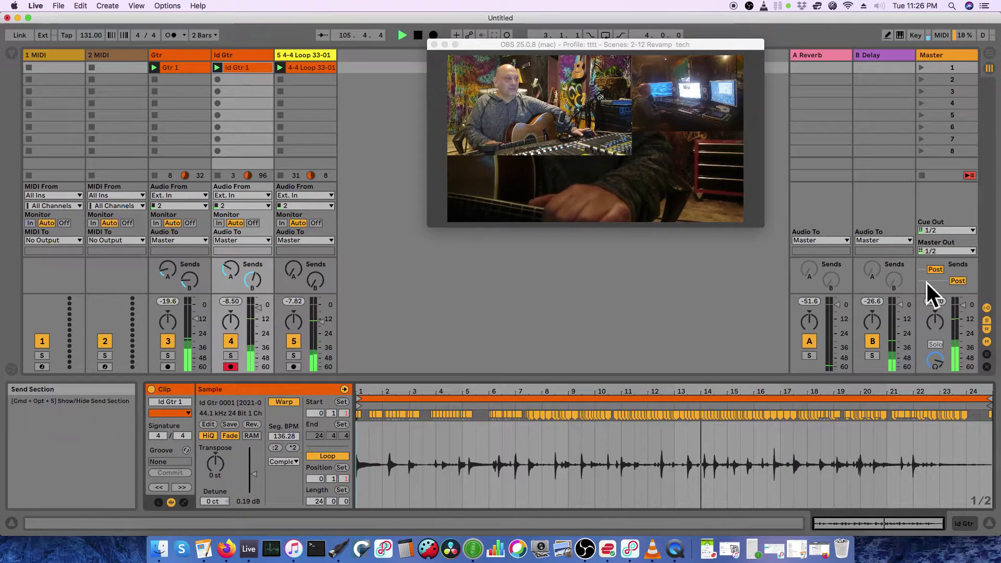
Step: Stop playback, then copy the 4-4 Loop 33-01 clip and switch to the Arrangement View
{"action": "double_click", "coordinate": [418, 33]}
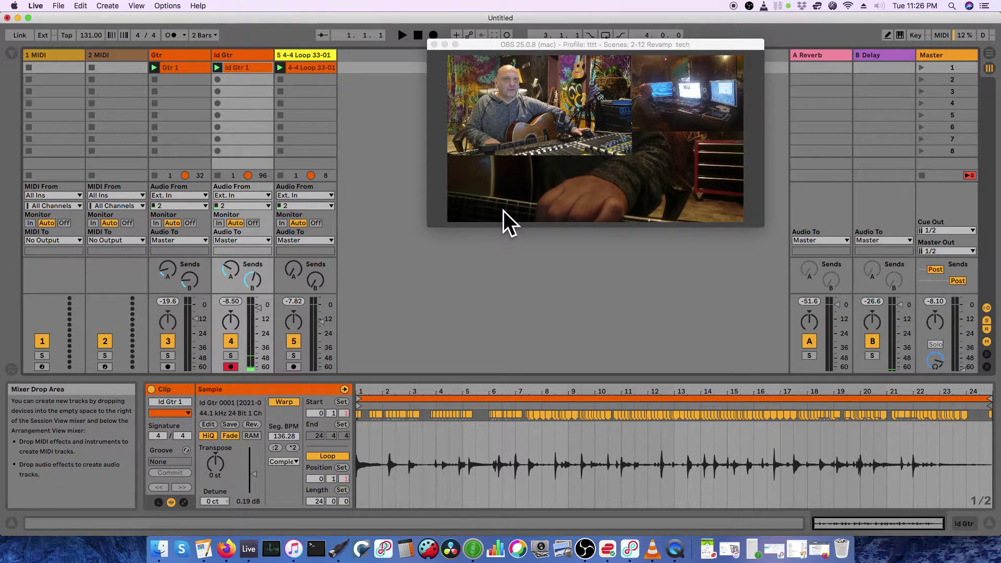
{"action": "left_click_drag", "start_coordinate": [542, 46], "coordinate": [527, 88]}
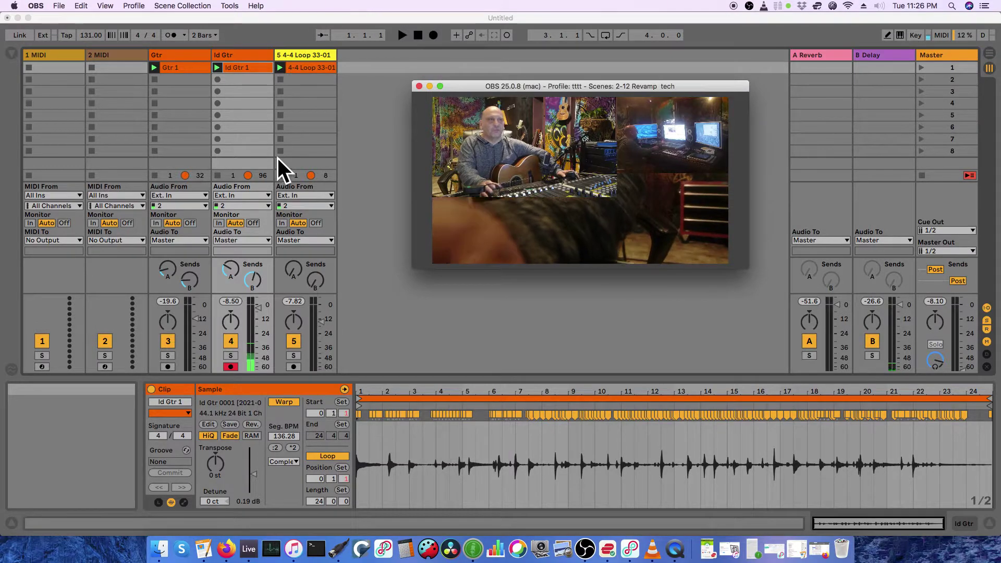
{"action": "left_click", "coordinate": [311, 67]}
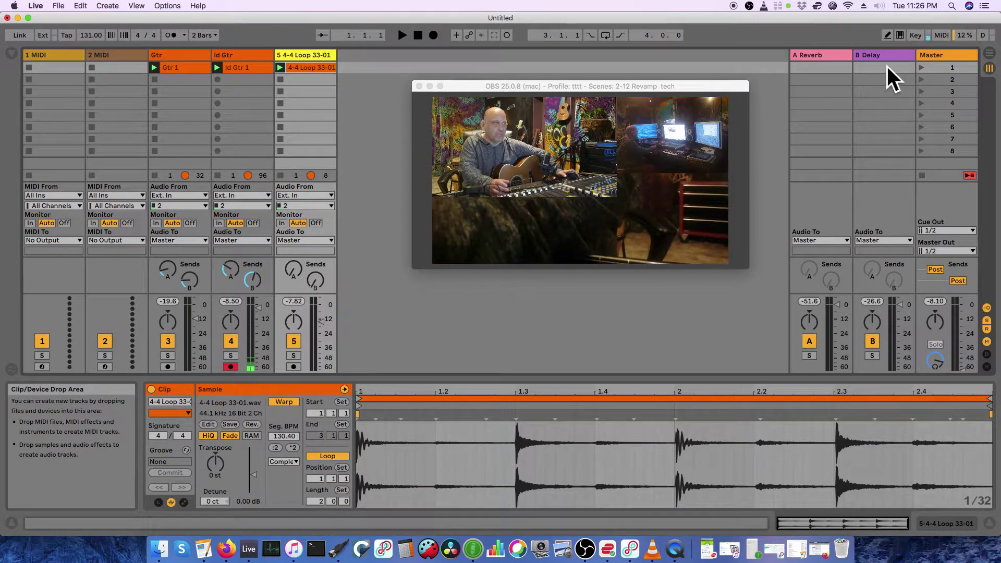
{"action": "left_click", "coordinate": [988, 54]}
Step: Paste the drum loop clip at bar 1 of the 4-4 Loop track in the arrangement
{"action": "left_click_drag", "start_coordinate": [516, 86], "coordinate": [472, 360]}
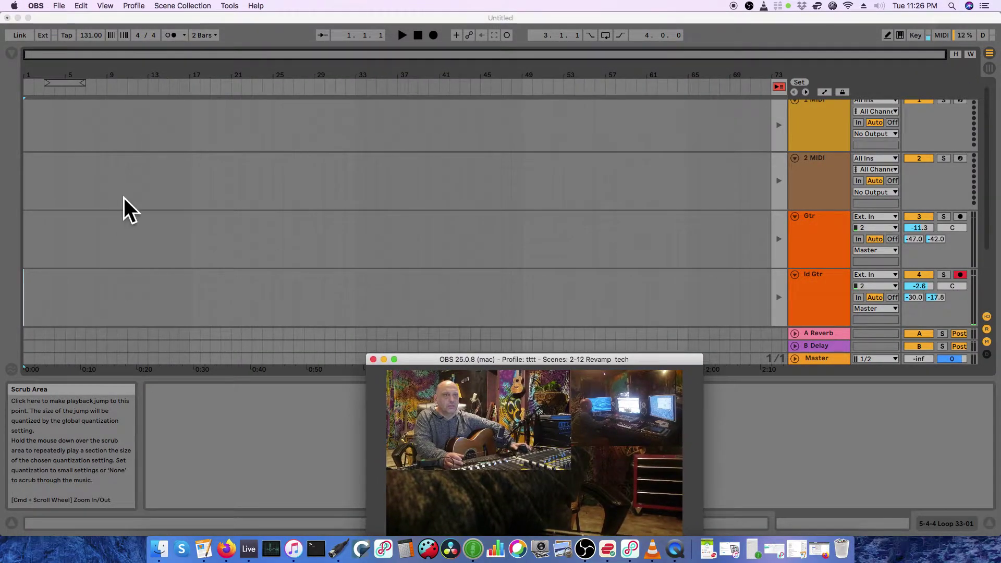
{"action": "left_click", "coordinate": [807, 215]}
{"action": "scroll", "coordinate": [793, 245], "scroll_direction": "down", "scroll_amount": 2}
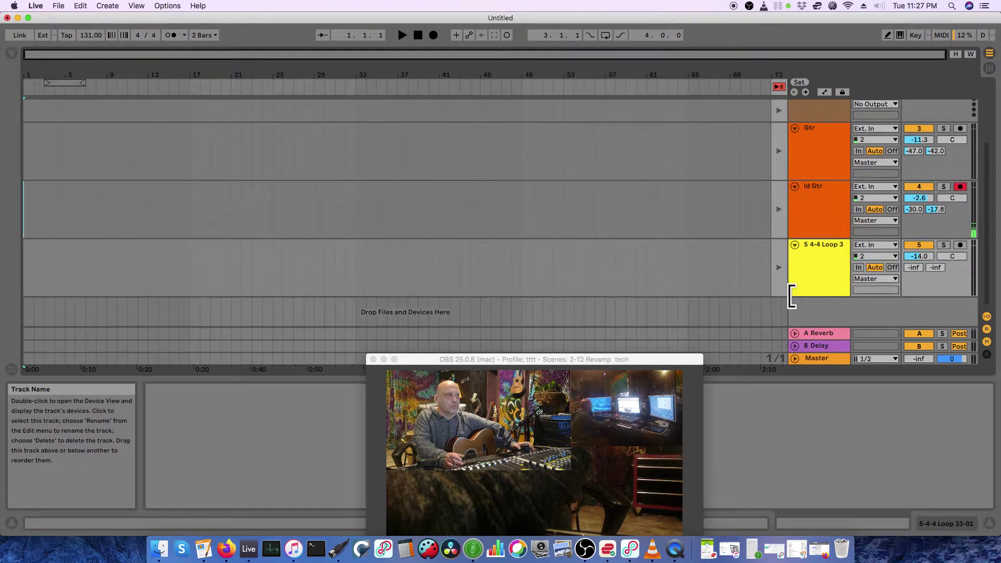
{"action": "left_click", "coordinate": [26, 267]}
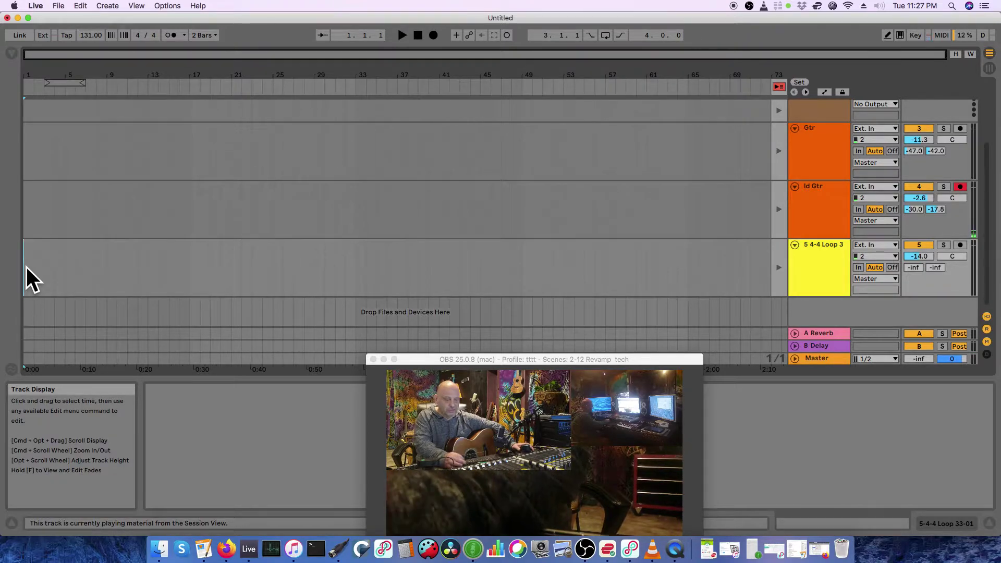
{"action": "key", "text": "super+v"}
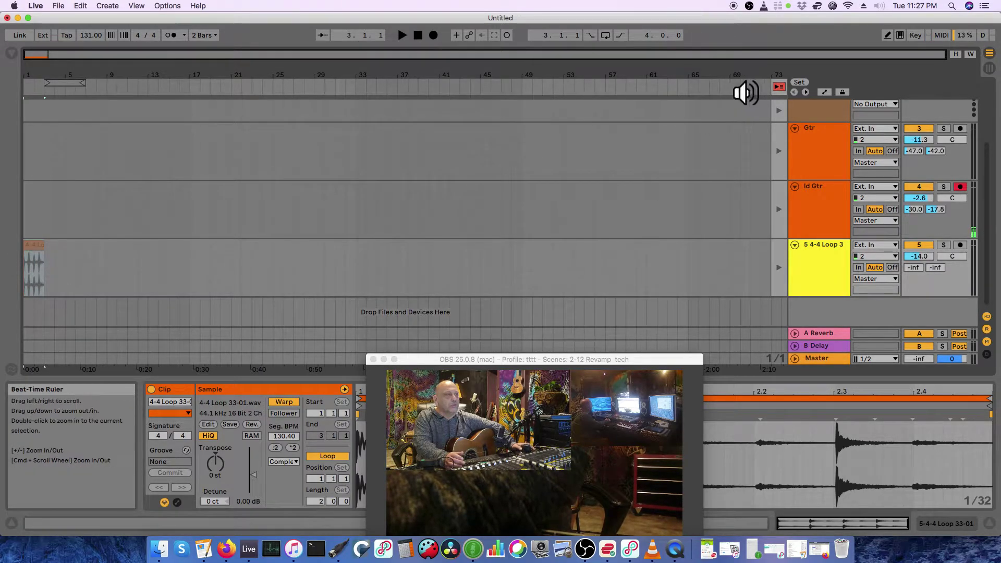
Step: Return playback to the arrangement and extend the 4-4 Loop 33-01 clip to bar 65
{"action": "left_click", "coordinate": [779, 86]}
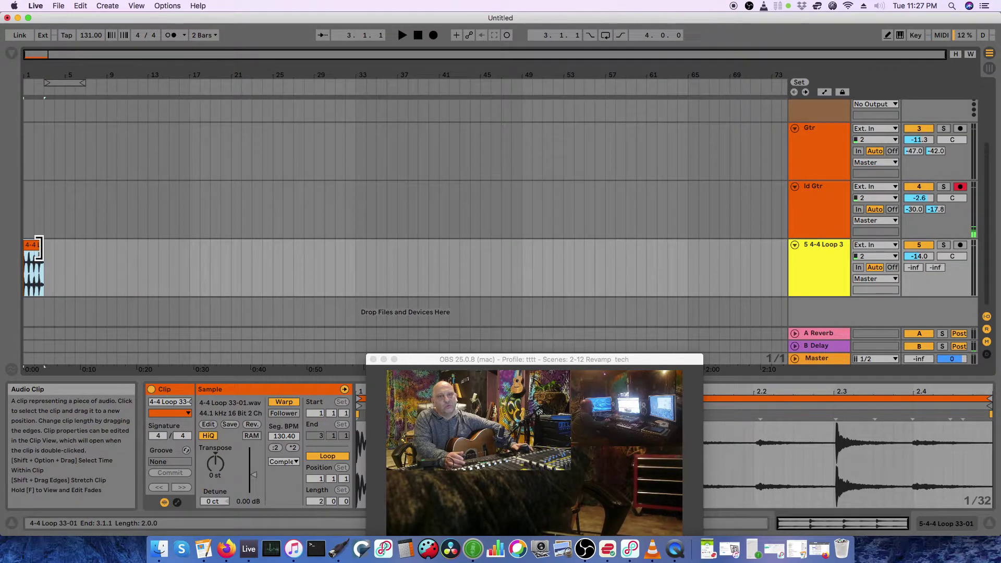
{"action": "left_click_drag", "start_coordinate": [38, 247], "coordinate": [688, 261]}
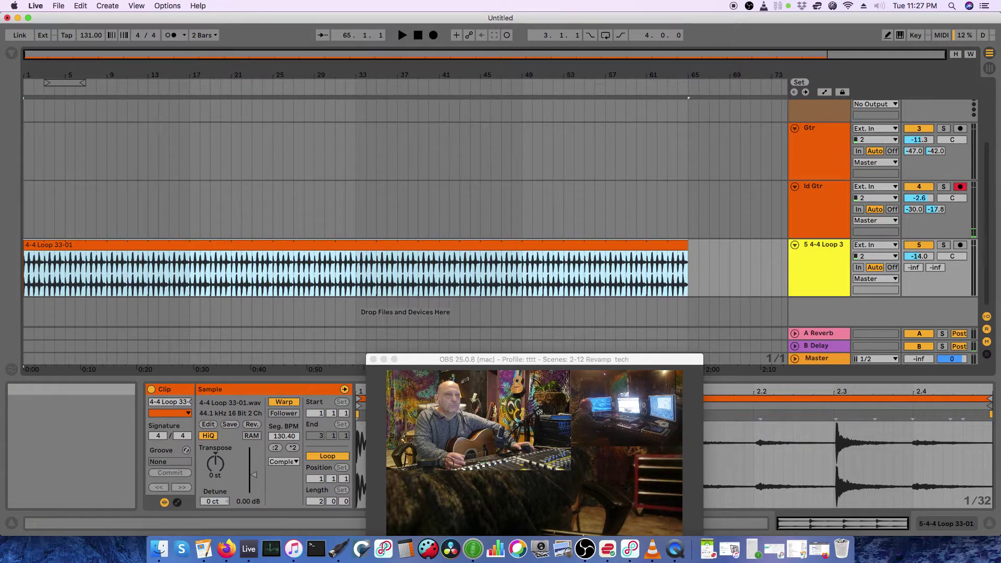
{"action": "left_click", "coordinate": [64, 263]}
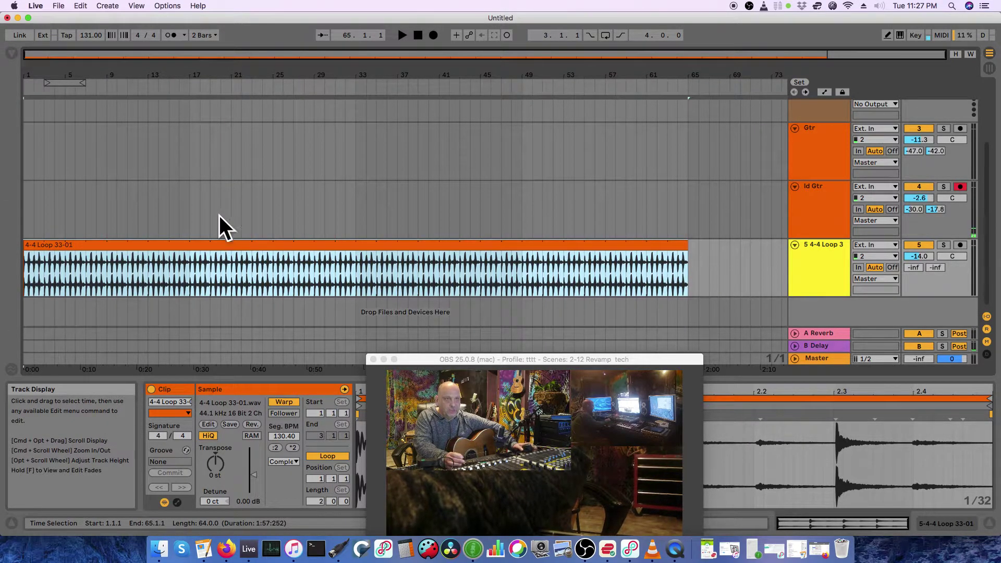
{"action": "left_click_drag", "start_coordinate": [422, 359], "coordinate": [636, 317]}
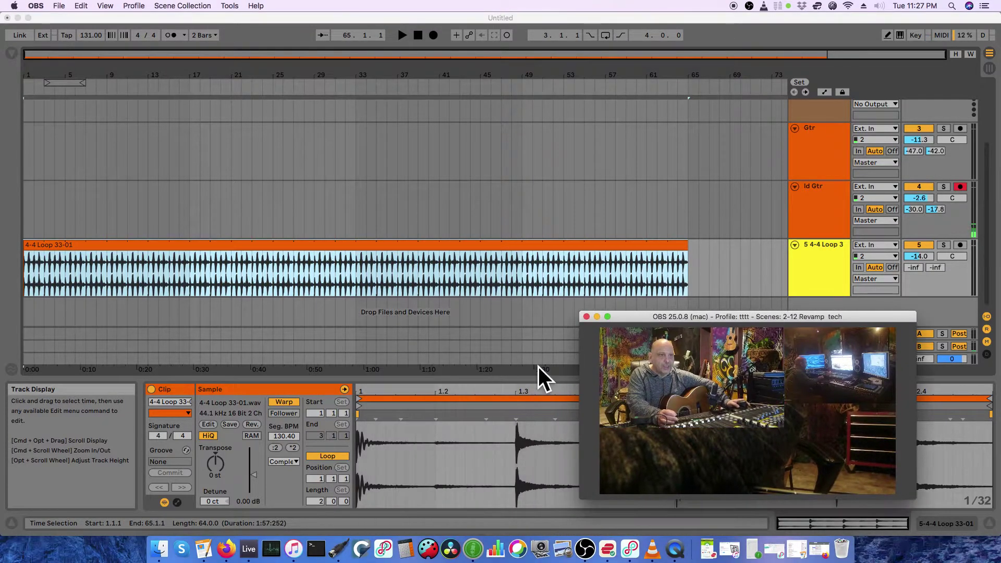
Step: Turn Warp off for the extended 4-4 Loop 33-01 clip and switch it back on
{"action": "left_click", "coordinate": [284, 402]}
{"action": "left_click", "coordinate": [285, 402]}
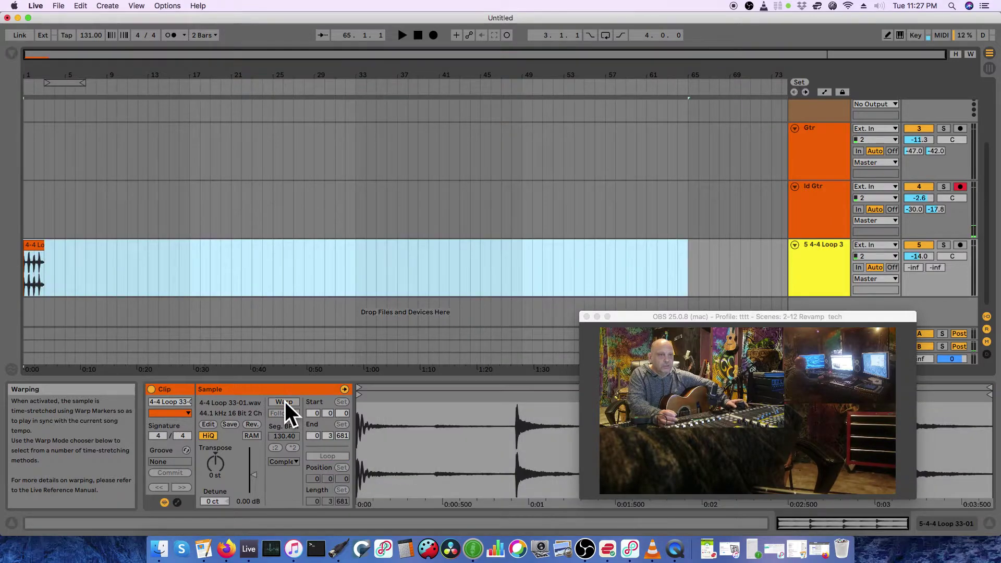
{"action": "left_click", "coordinate": [285, 402]}
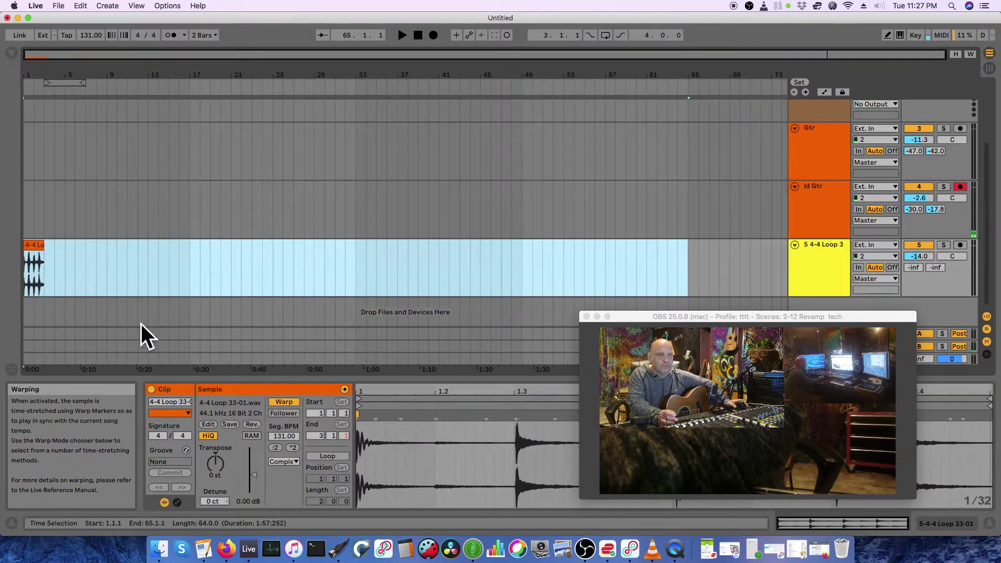
Step: Replace the two-bar 4-4 Loop 33-01 clip at bar 1 with its looped version and extend it to bar 71
{"action": "left_click_drag", "start_coordinate": [32, 244], "coordinate": [42, 277]}
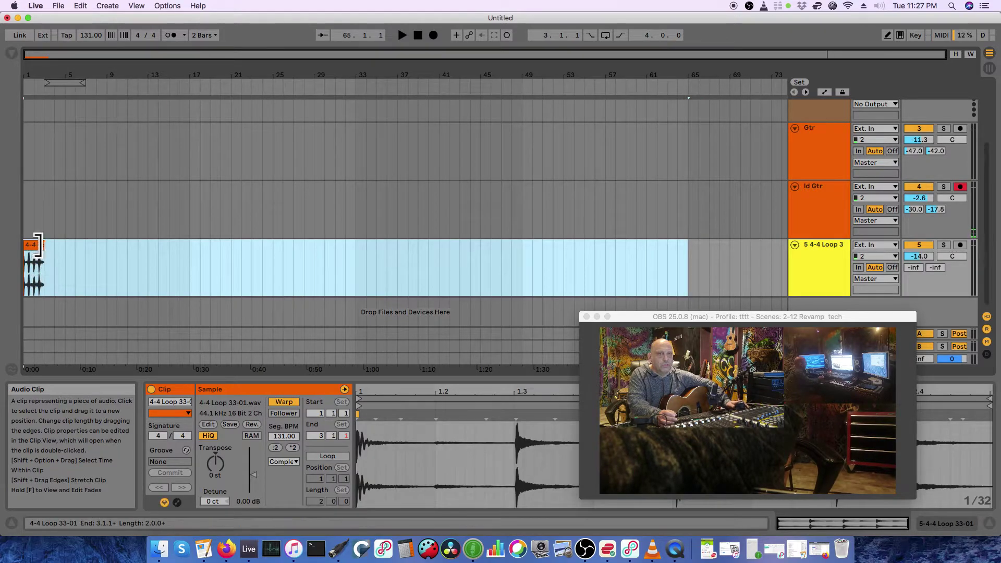
{"action": "left_click", "coordinate": [148, 268]}
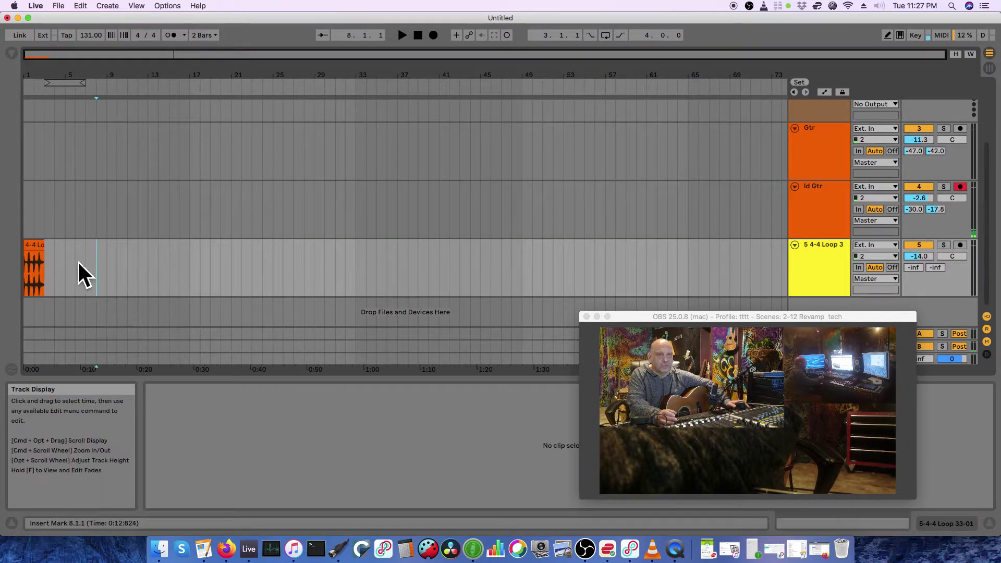
{"action": "left_click", "coordinate": [30, 249]}
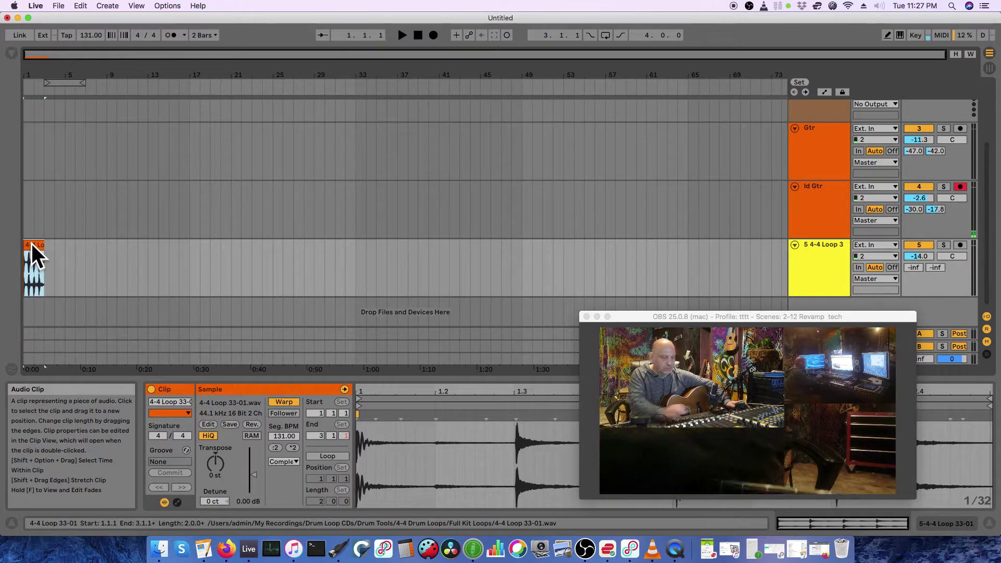
{"action": "key", "text": "Delete"}
{"action": "key", "text": "super+z"}
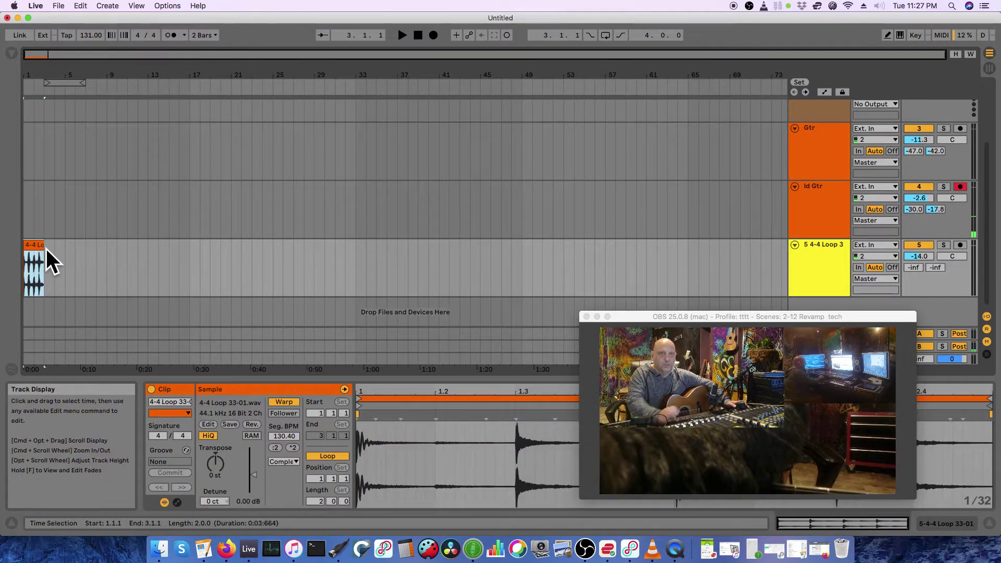
{"action": "left_click_drag", "start_coordinate": [45, 250], "coordinate": [751, 283]}
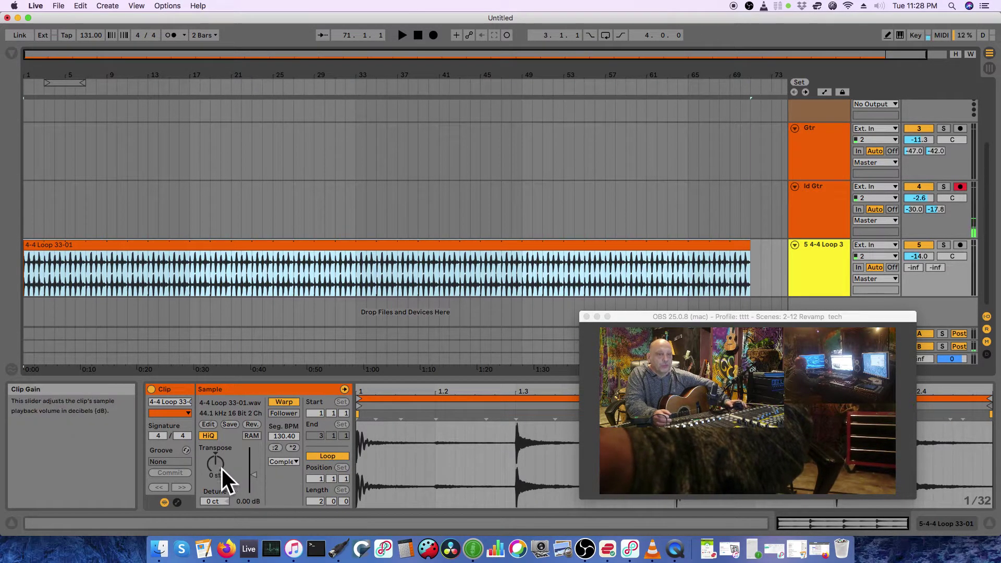
Step: Disarm the ld Gtr track and solo the 4-4 Loop track
{"action": "left_click", "coordinate": [961, 187]}
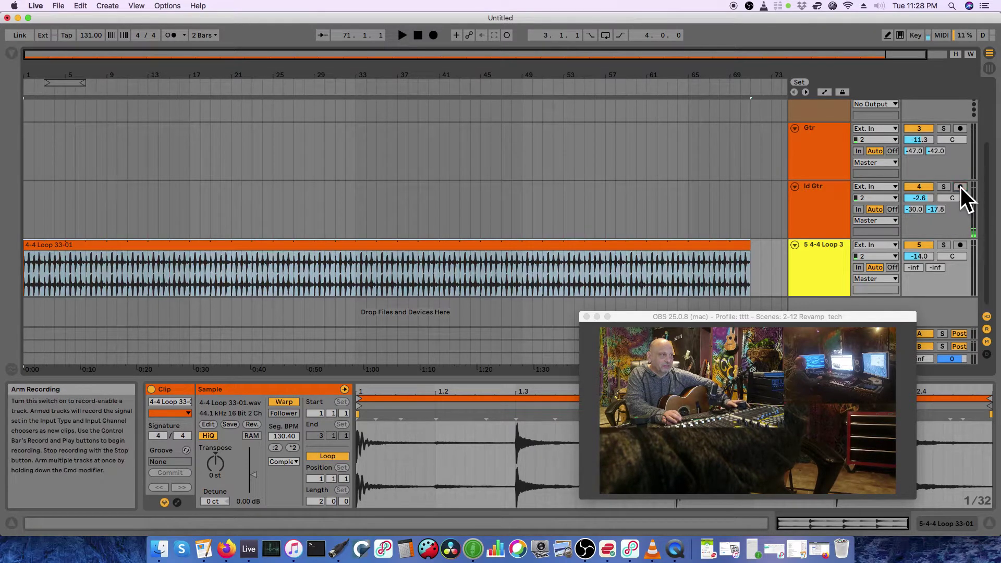
{"action": "left_click", "coordinate": [944, 245]}
{"action": "left_click", "coordinate": [918, 246]}
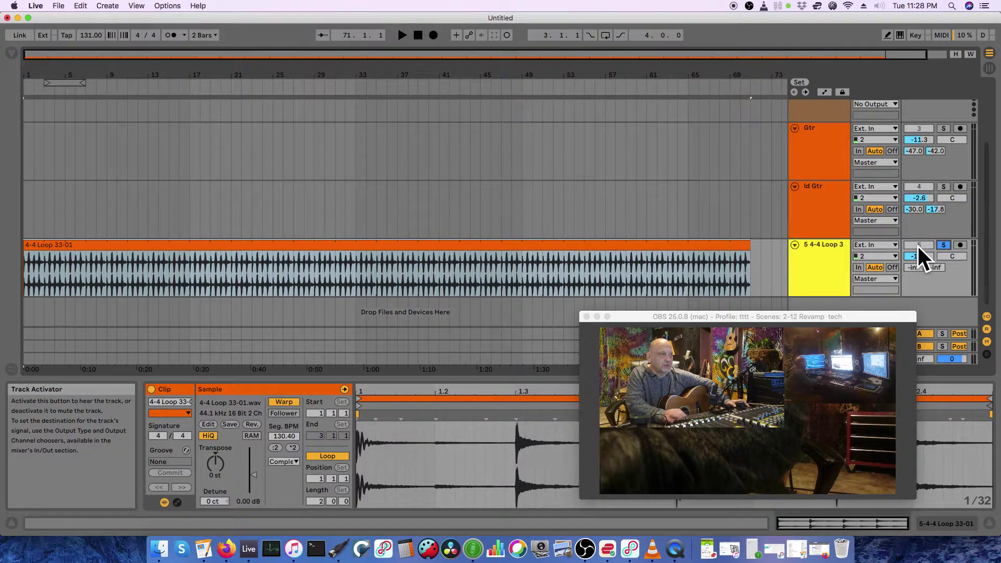
Step: Start playback and set the Master volume to -1.6 dB in the Session View mixer, returning to the arrangement
{"action": "key", "text": "space"}
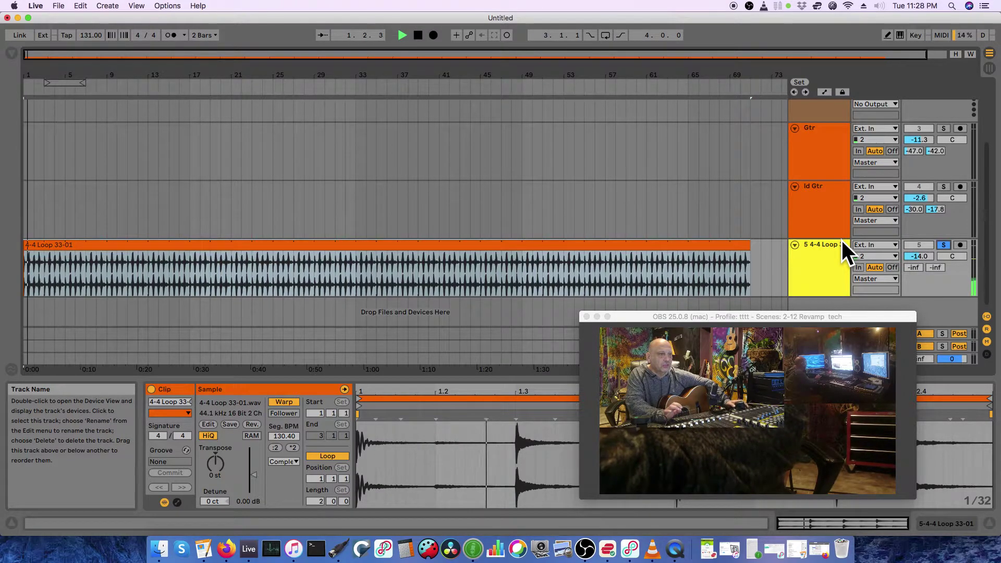
{"action": "left_click", "coordinate": [989, 68]}
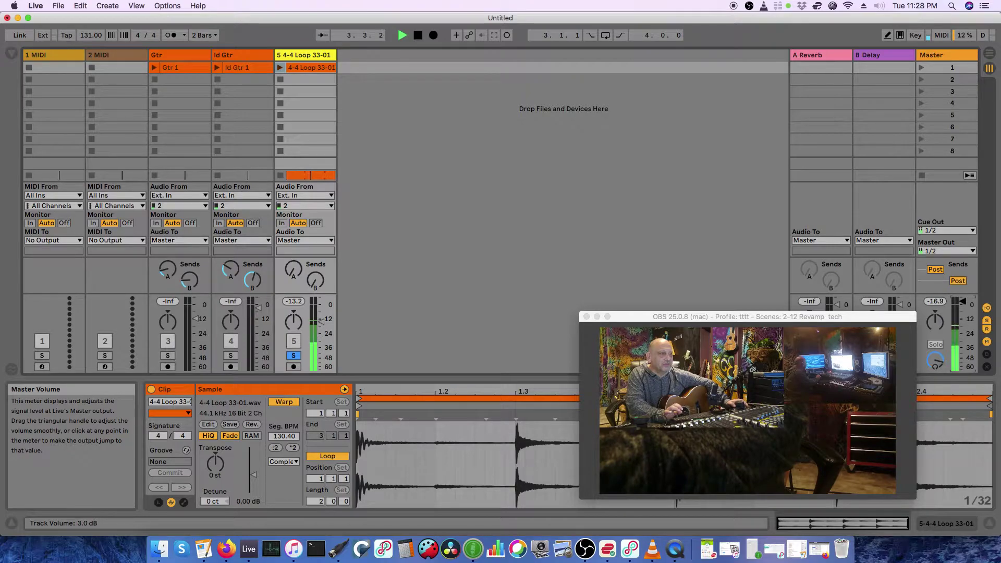
{"action": "left_click", "coordinate": [989, 53]}
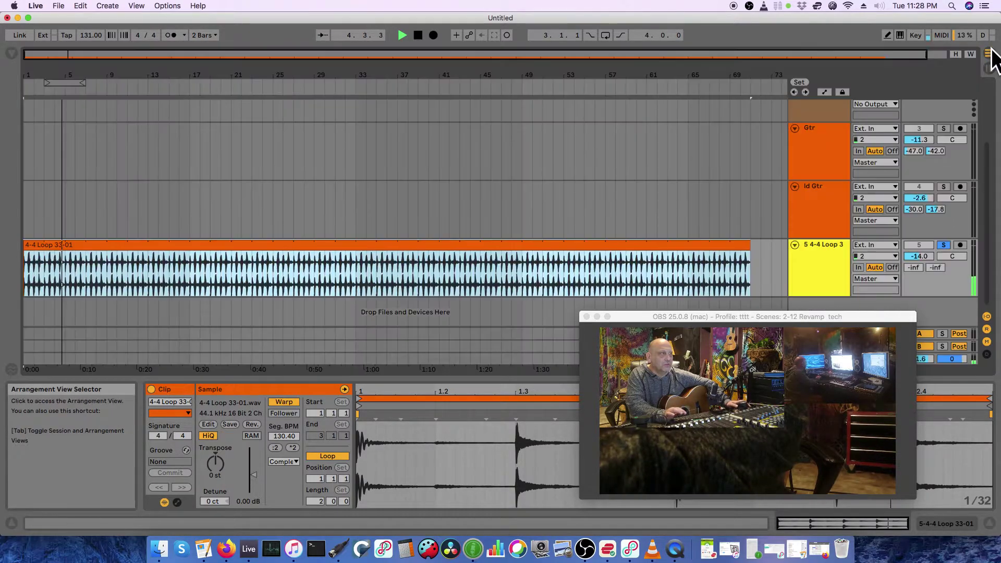
Step: Try transposing the 4-4 Loop 33-01 clip by 1 st during playback, reset it to 0 st and stop playback
{"action": "mouse_move", "coordinate": [215, 464]}
{"action": "left_mouse_down"}
{"action": "mouse_move", "coordinate": [215, 430]}
{"action": "mouse_move", "coordinate": [215, 471]}
{"action": "mouse_move", "coordinate": [215, 458]}
{"action": "left_mouse_up"}
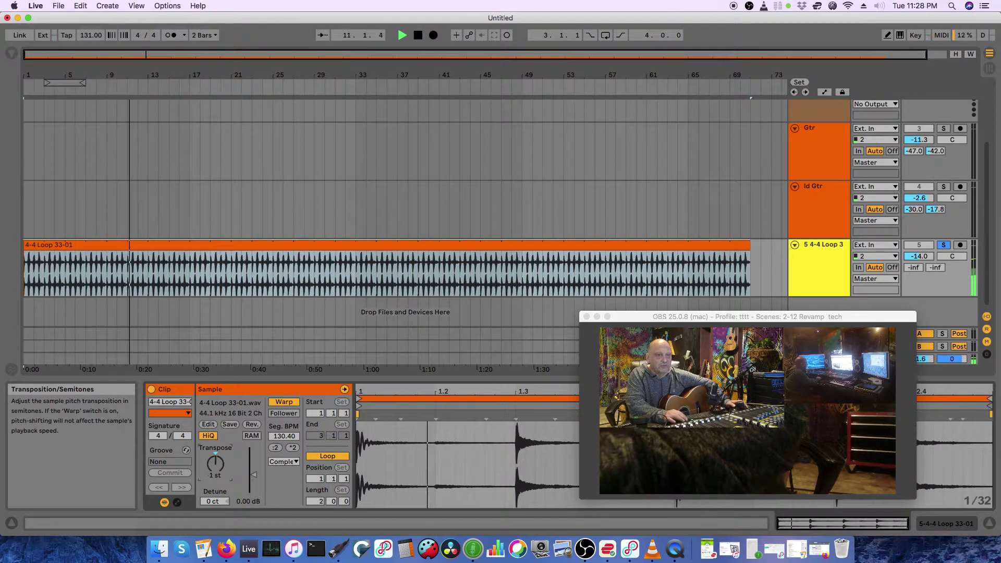
{"action": "left_click_drag", "start_coordinate": [215, 458], "coordinate": [215, 456]}
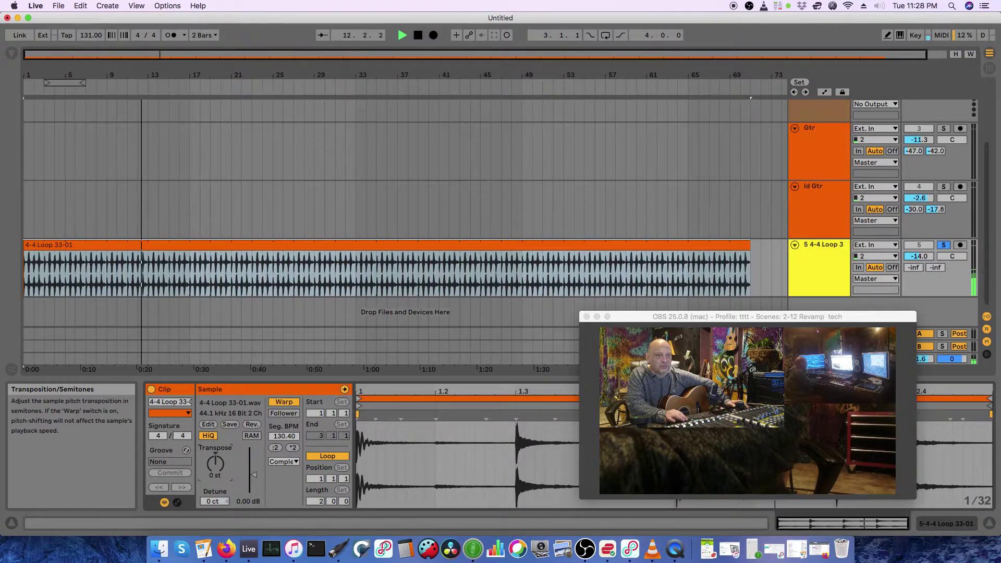
{"action": "key", "text": "space"}
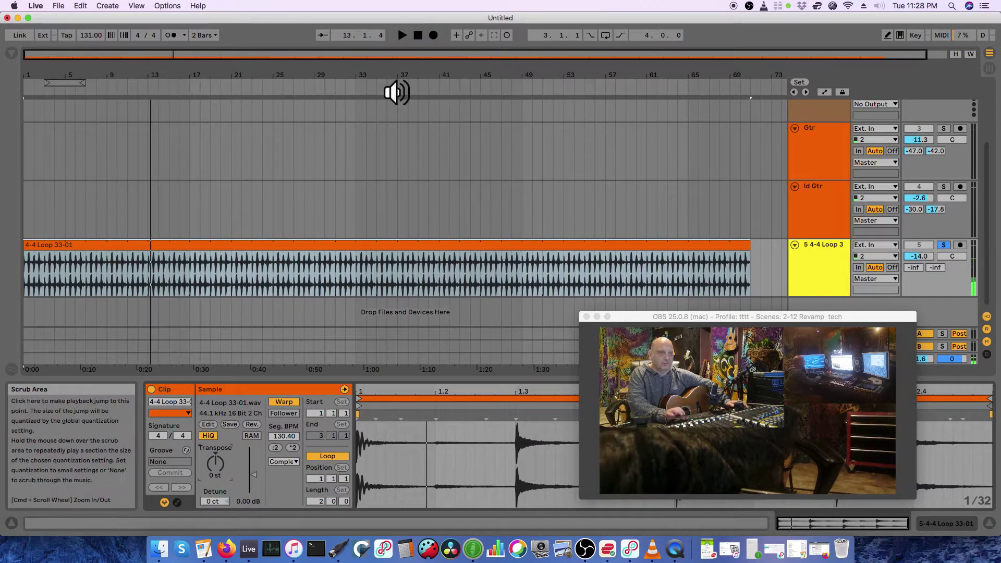
Step: Return the song position to bar 1 and turn off Solo on the 4-4 Loop track
{"action": "left_click", "coordinate": [311, 283]}
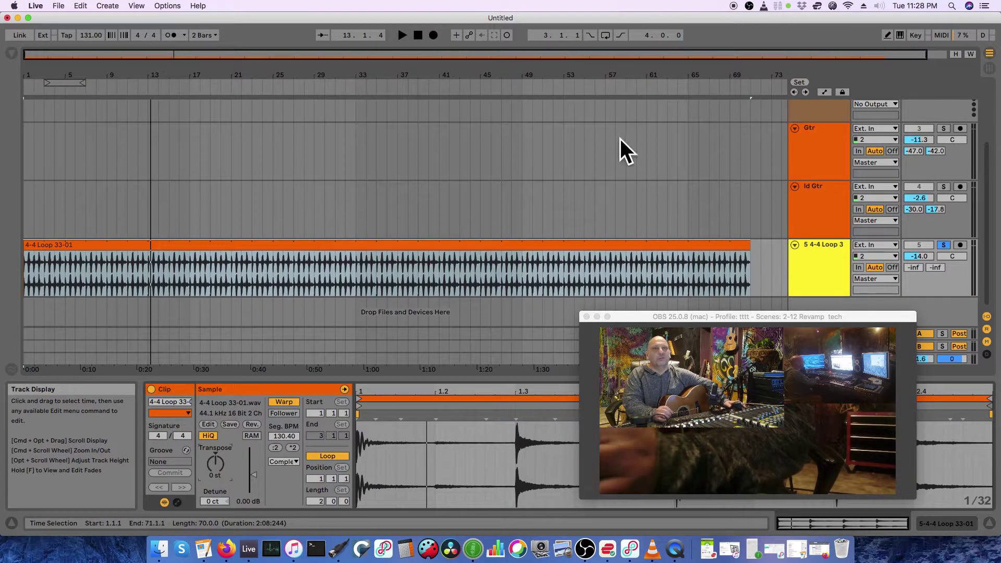
{"action": "left_click", "coordinate": [418, 35]}
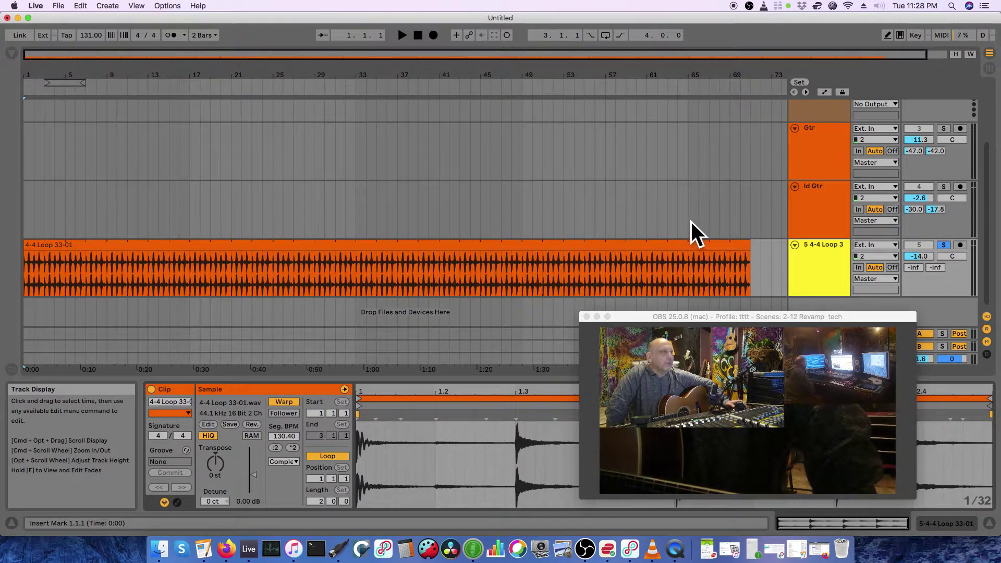
{"action": "left_click", "coordinate": [848, 156]}
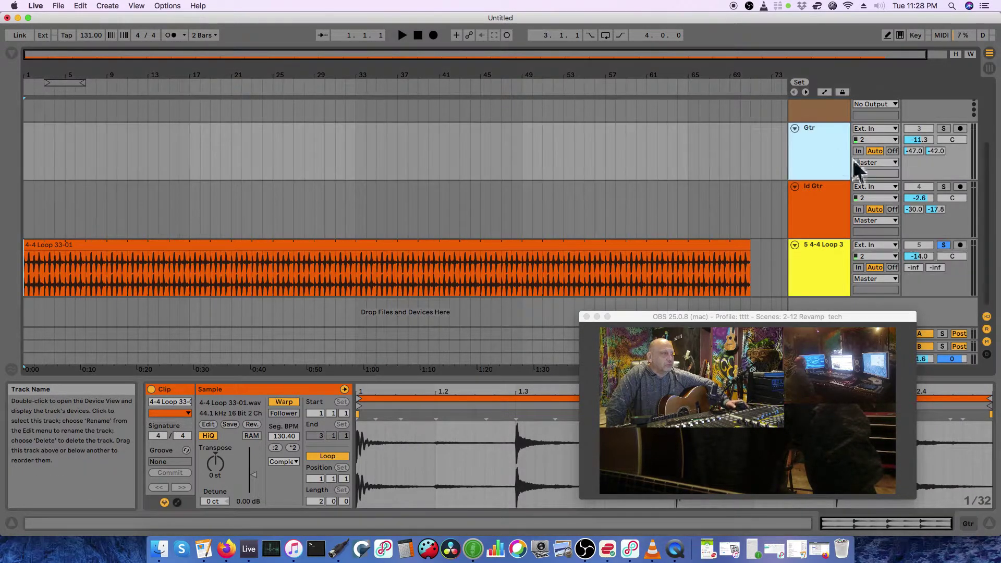
{"action": "left_click", "coordinate": [944, 245]}
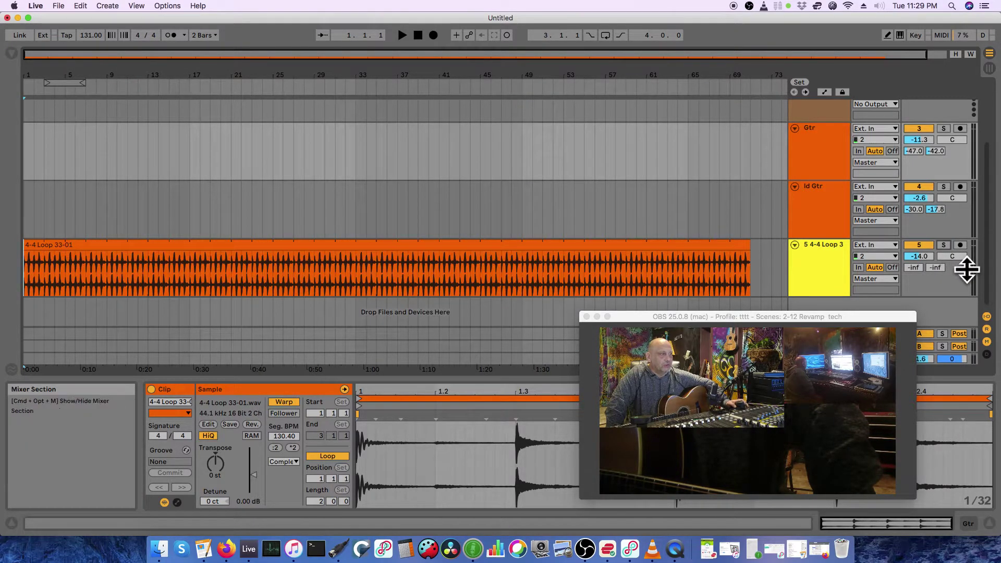
Step: Set the song tempo to 134.00, arm the Gtr track and start recording into the arrangement
{"action": "scroll", "coordinate": [913, 158], "scroll_direction": "up", "scroll_amount": 1}
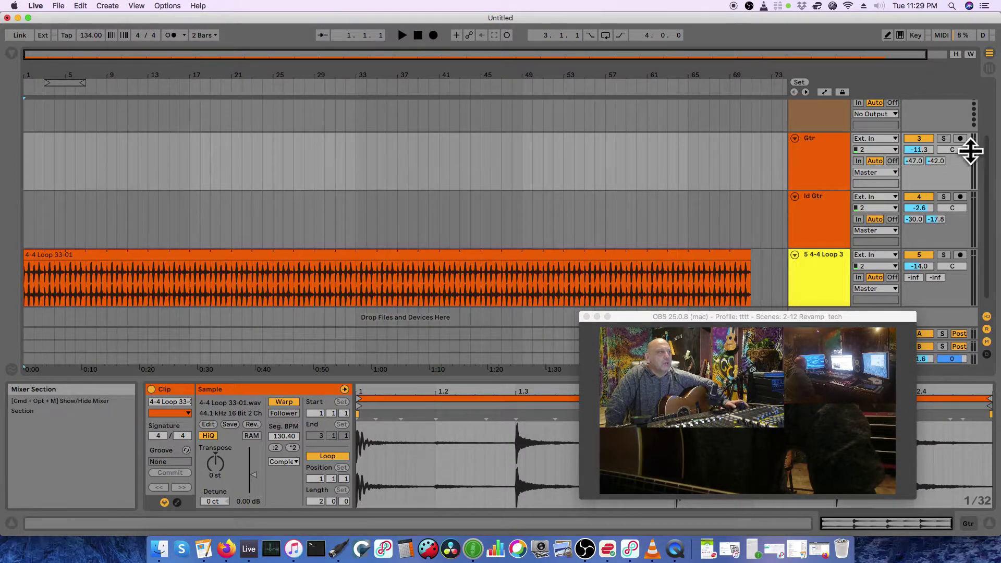
{"action": "left_click", "coordinate": [960, 139]}
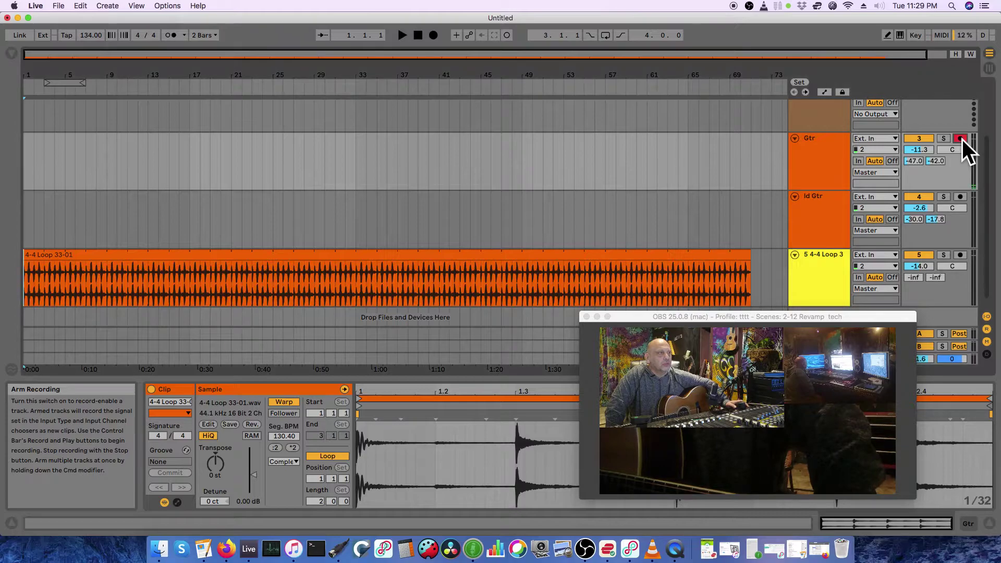
{"action": "left_click", "coordinate": [433, 35]}
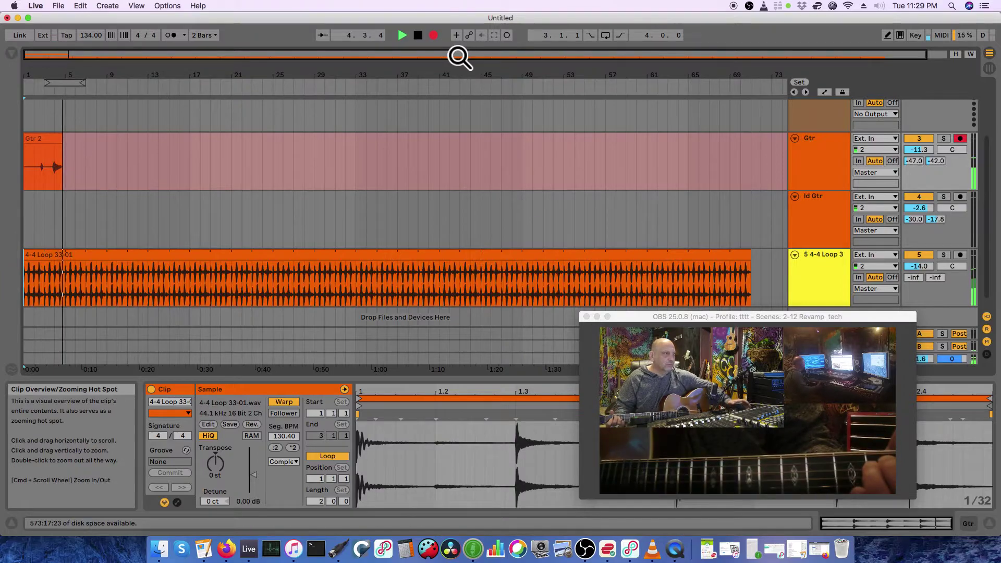
Step: Set the Gtr and 4-4 Loop track volumes to -6.4 dB in the Session View mixer while recording, then stop the recording
{"action": "left_click", "coordinate": [989, 68]}
{"action": "left_click_drag", "start_coordinate": [196, 319], "coordinate": [195, 303]}
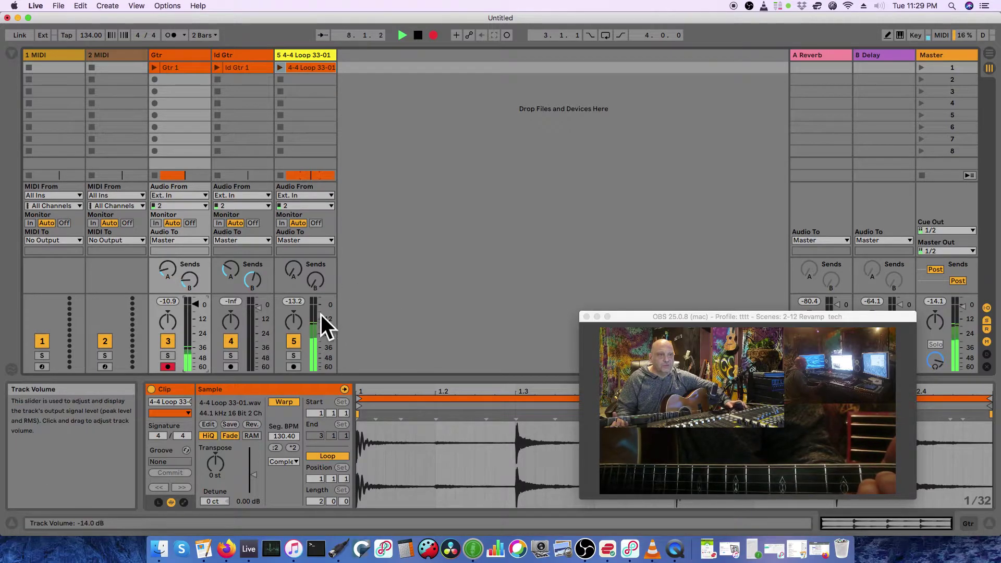
{"action": "left_click_drag", "start_coordinate": [322, 318], "coordinate": [321, 312]}
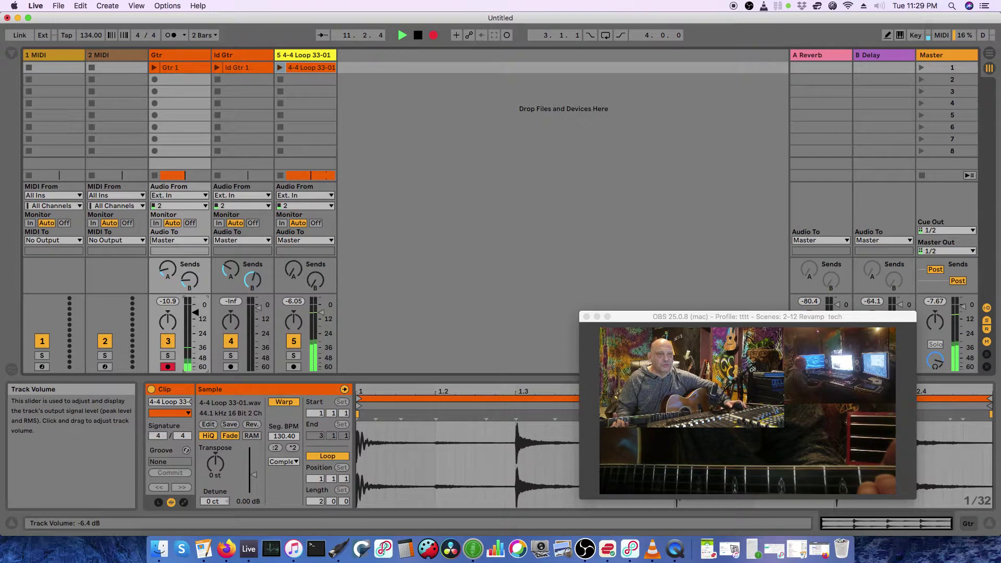
{"action": "left_click", "coordinate": [989, 54]}
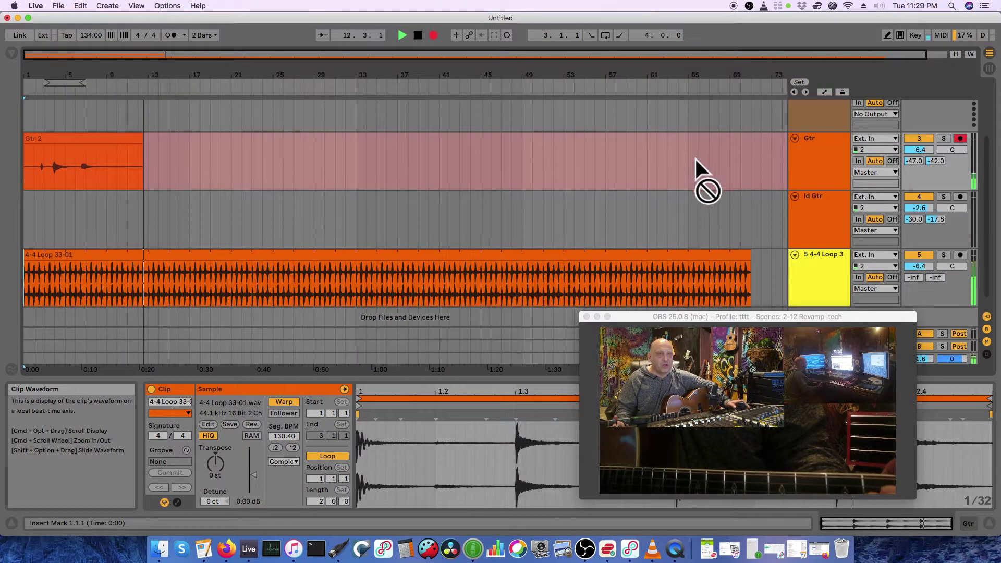
{"action": "left_click", "coordinate": [418, 35]}
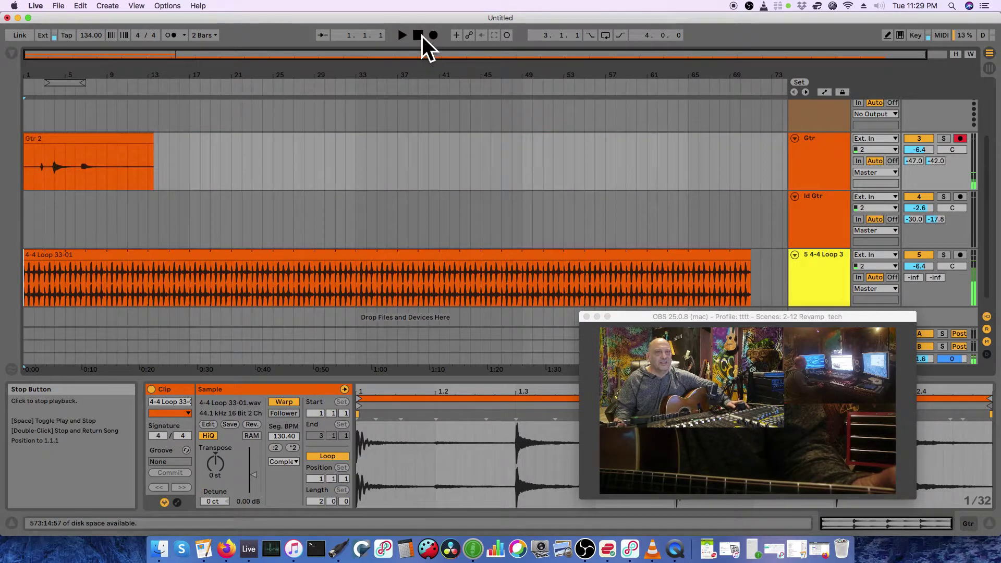
Step: Turn on Automation Mode and unfold the Master track, moving the OBS window clear of its automation lane
{"action": "left_click", "coordinate": [825, 93]}
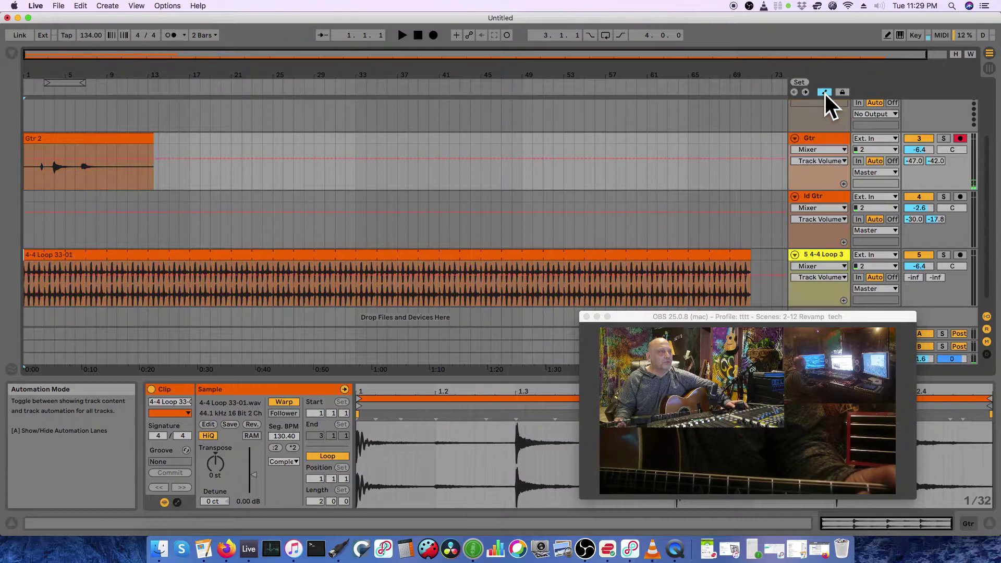
{"action": "scroll", "coordinate": [728, 162], "scroll_direction": "down", "scroll_amount": 1}
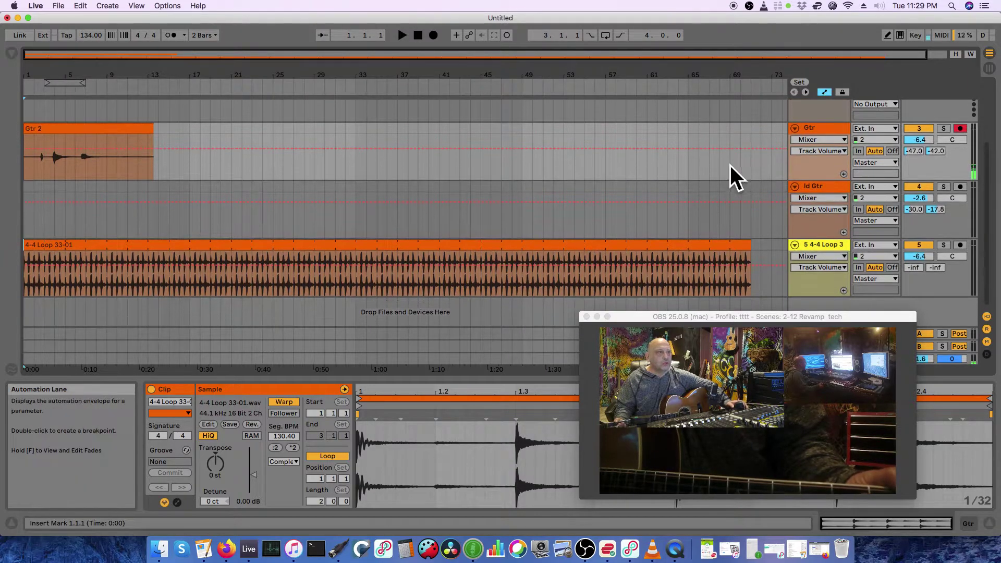
{"action": "left_click", "coordinate": [762, 317]}
{"action": "left_click_drag", "start_coordinate": [761, 314], "coordinate": [507, 319]}
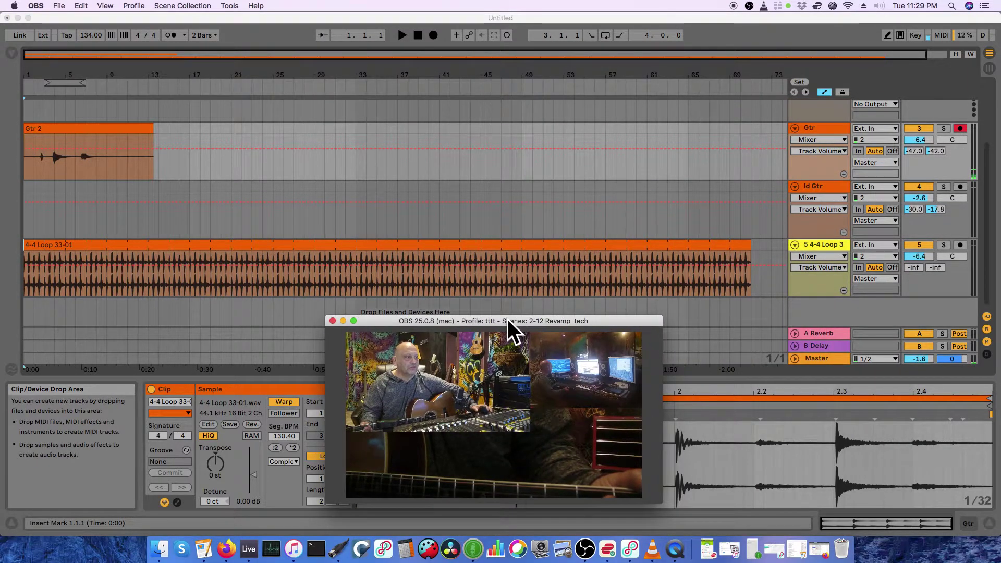
{"action": "left_click", "coordinate": [793, 356]}
{"action": "left_click", "coordinate": [795, 358]}
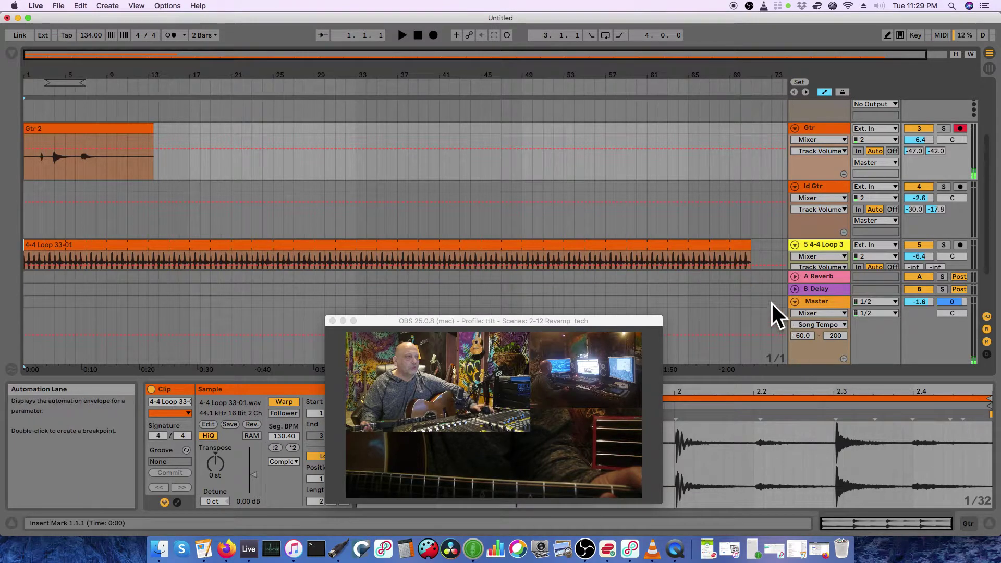
{"action": "scroll", "coordinate": [678, 313], "scroll_direction": "down", "scroll_amount": 2}
{"action": "left_click_drag", "start_coordinate": [536, 323], "coordinate": [586, 373]}
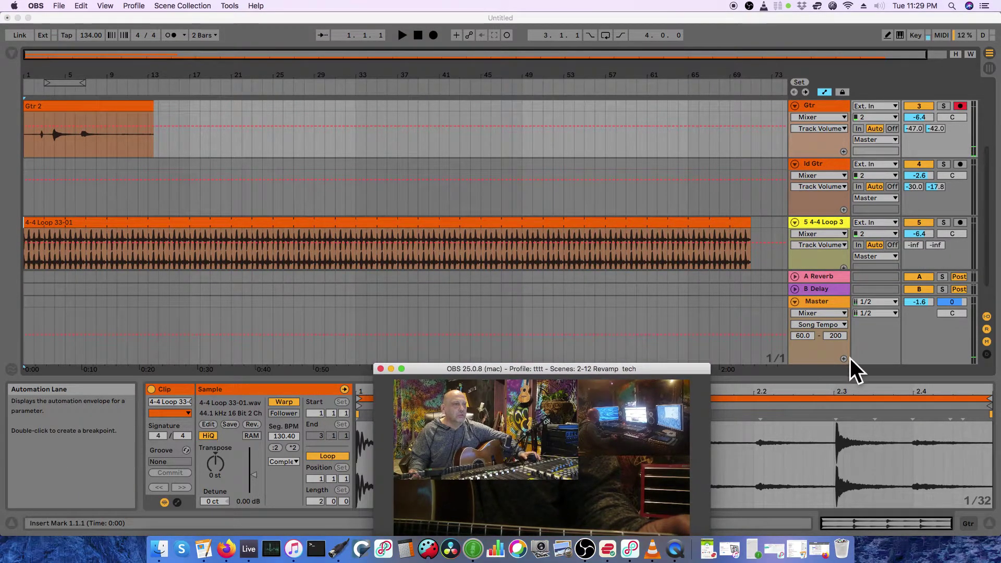
Step: Choose Track Volume as the automation parameter shown in the Master track's lane
{"action": "left_click", "coordinate": [814, 321]}
{"action": "left_click", "coordinate": [816, 323]}
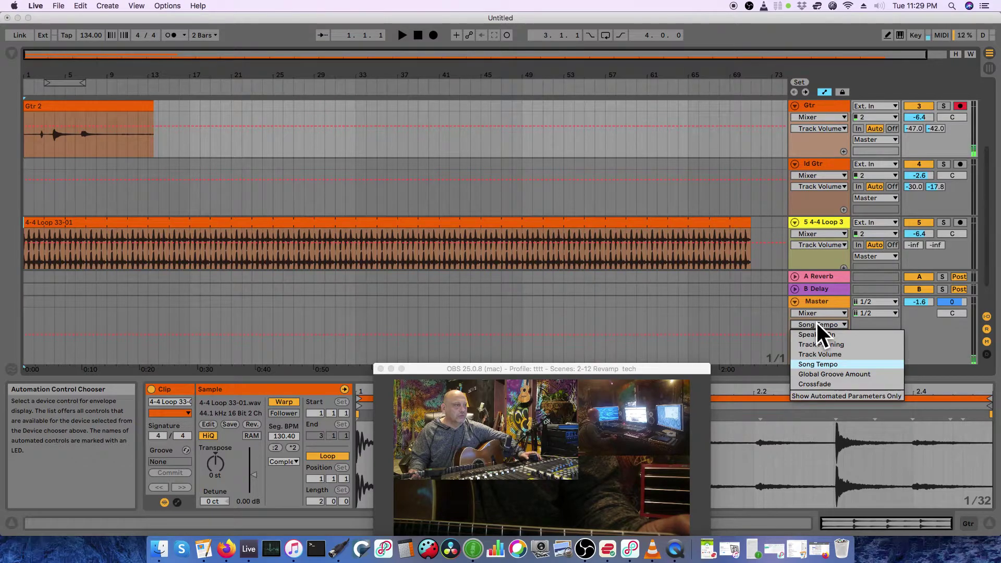
{"action": "left_click", "coordinate": [840, 353]}
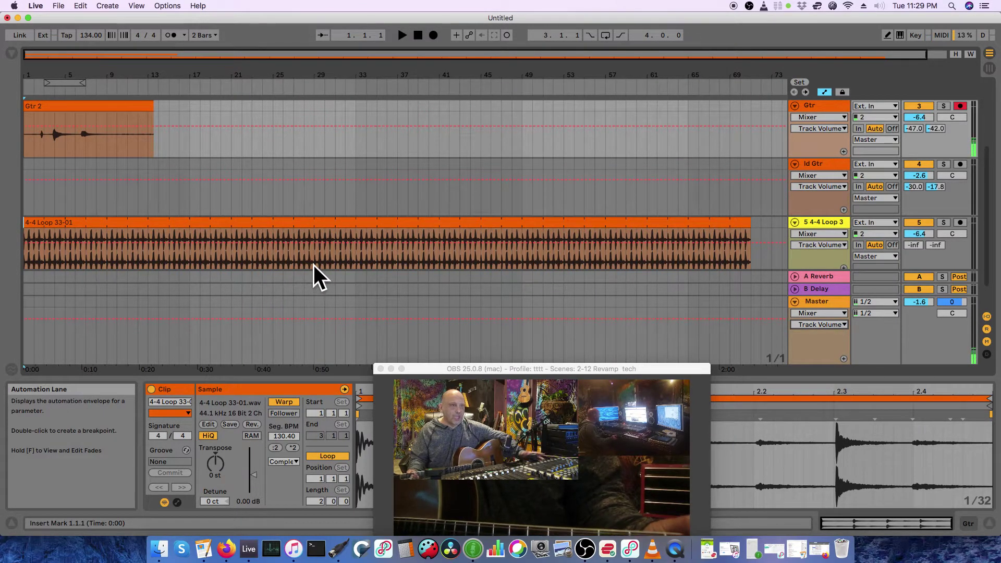
Step: Add a Master volume breakpoint at about bar 61, try a fade down to -inf dB at about bar 70, and undo the fade
{"action": "left_click", "coordinate": [646, 318]}
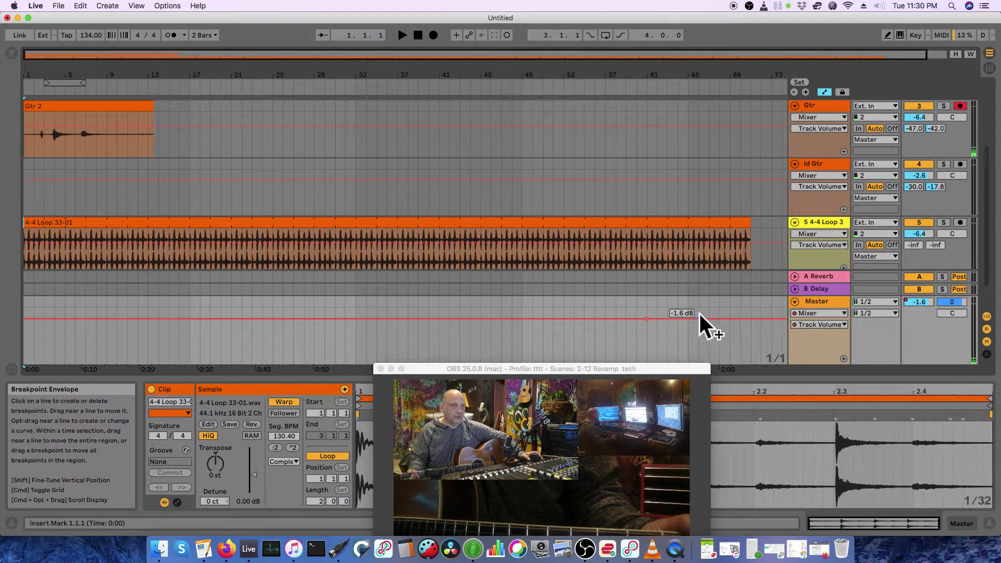
{"action": "left_click_drag", "start_coordinate": [709, 319], "coordinate": [740, 364]}
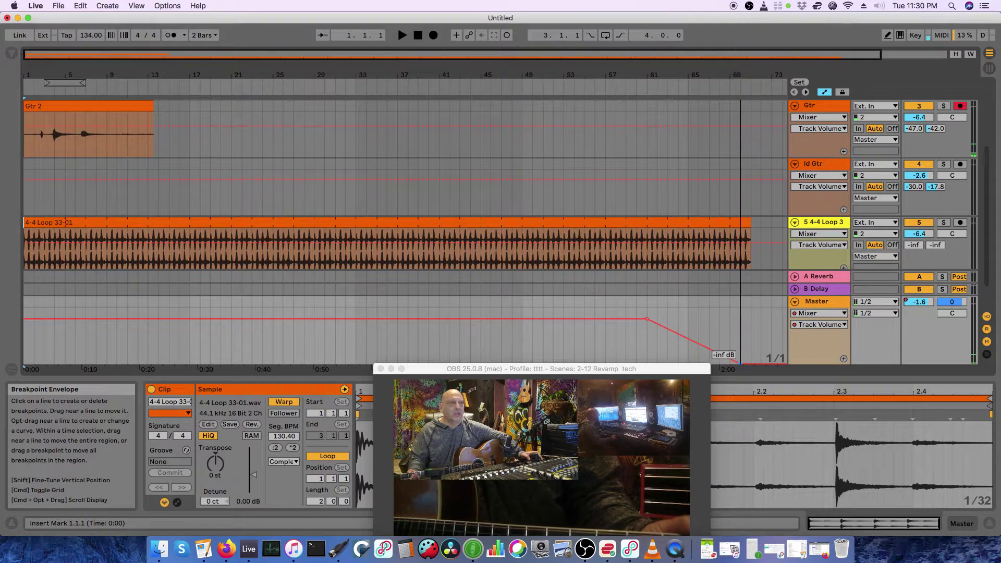
{"action": "key", "text": "super+z"}
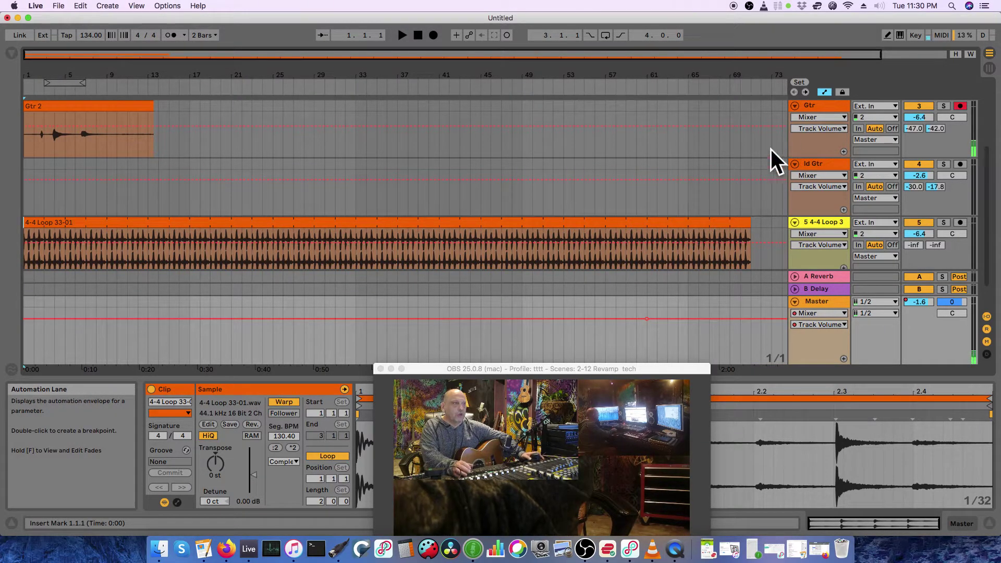
{"action": "left_click", "coordinate": [816, 313]}
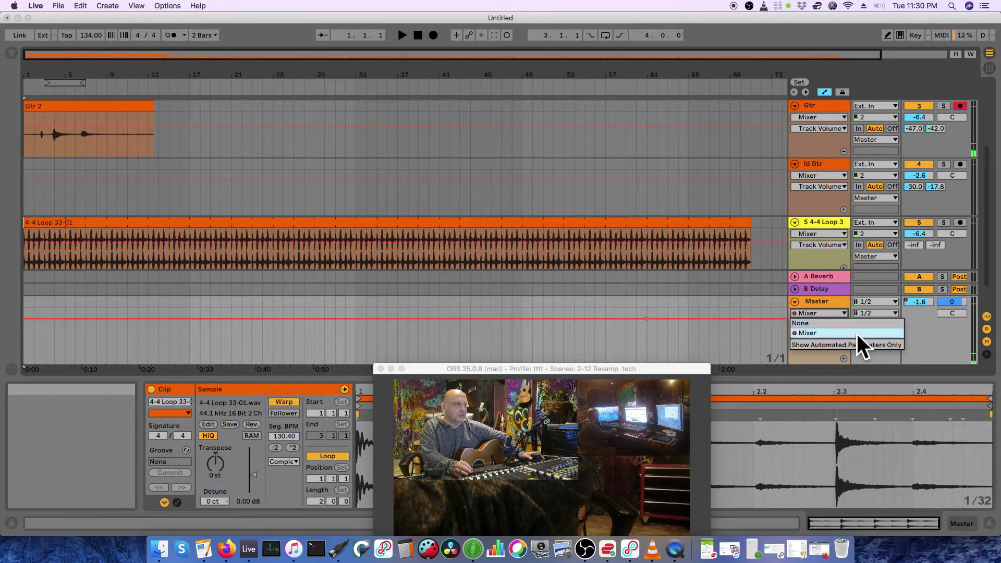
{"action": "left_click", "coordinate": [816, 355]}
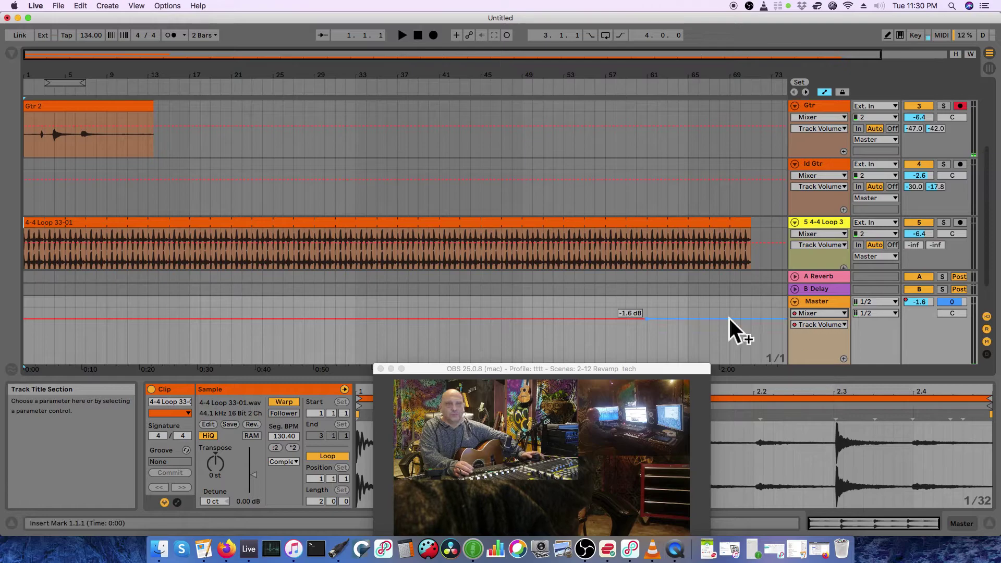
Step: Delete the old Gtr 2 take and record a new guitar take from bar 1 to about bar 29
{"action": "left_click", "coordinate": [98, 102]}
{"action": "key", "text": "Delete"}
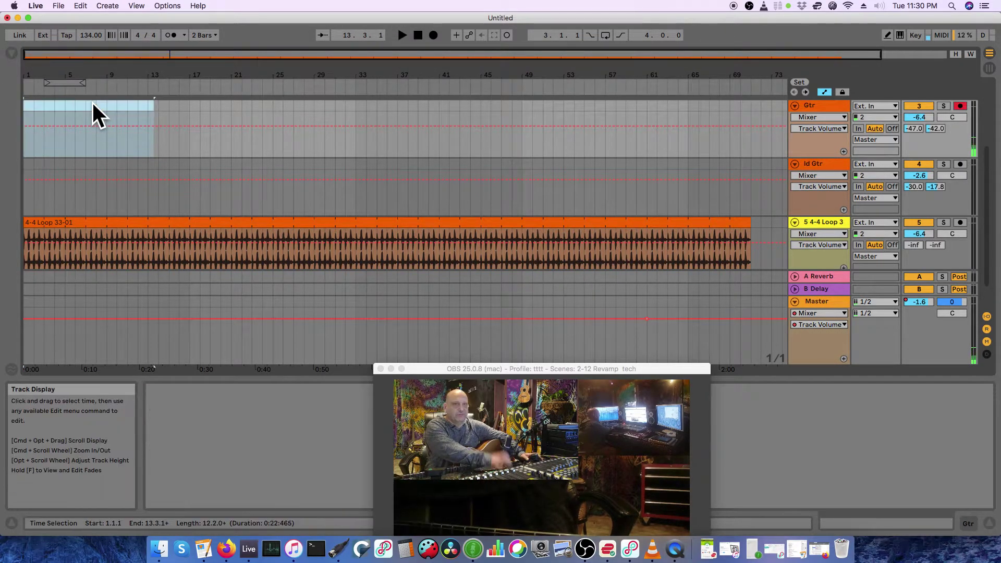
{"action": "left_click", "coordinate": [416, 35]}
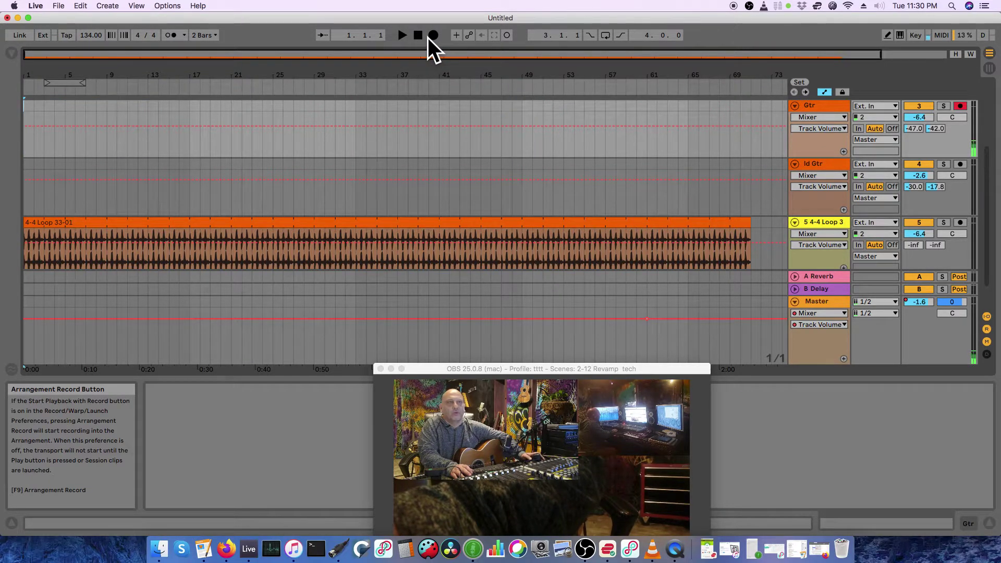
{"action": "left_click", "coordinate": [433, 37]}
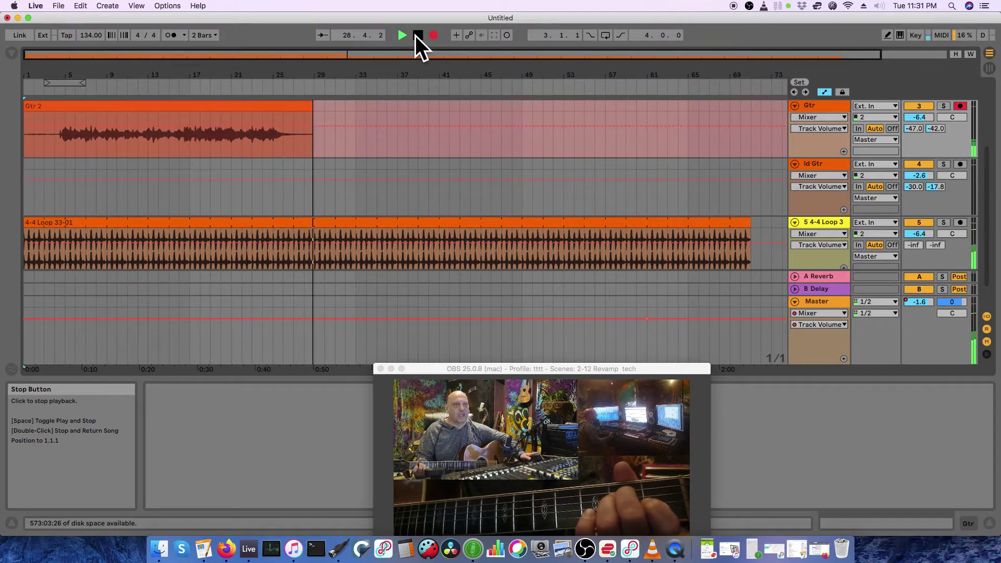
{"action": "left_click", "coordinate": [417, 35]}
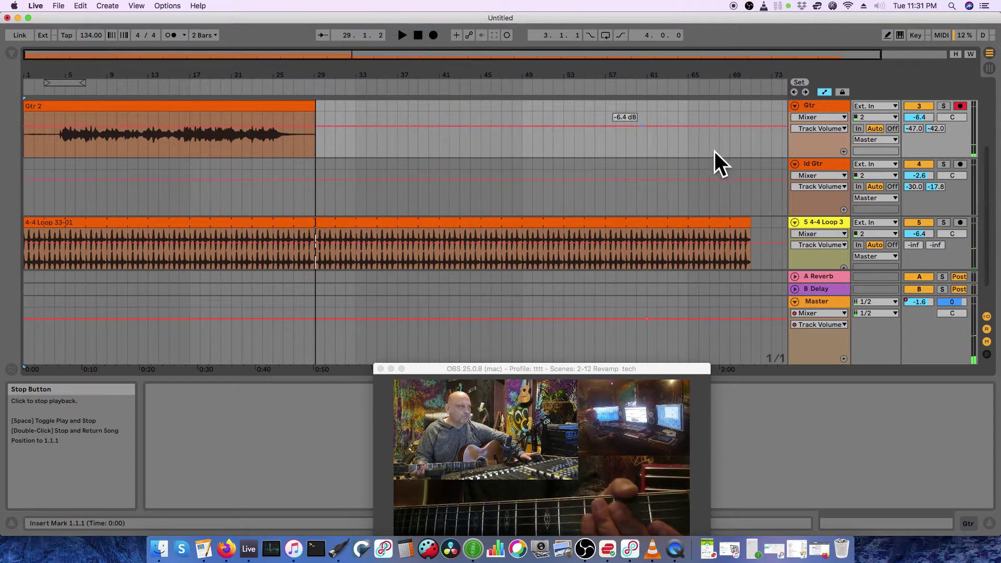
Step: Play back the new guitar take from bars 4 and 6 to locate the section starting at bar 9
{"action": "left_click", "coordinate": [54, 145]}
{"action": "left_click", "coordinate": [401, 35]}
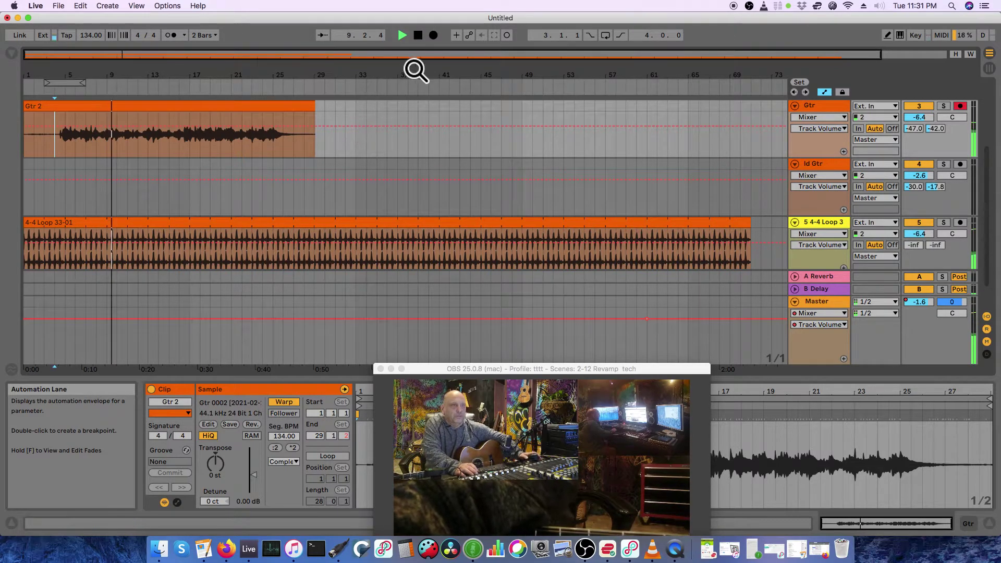
{"action": "left_click", "coordinate": [417, 35]}
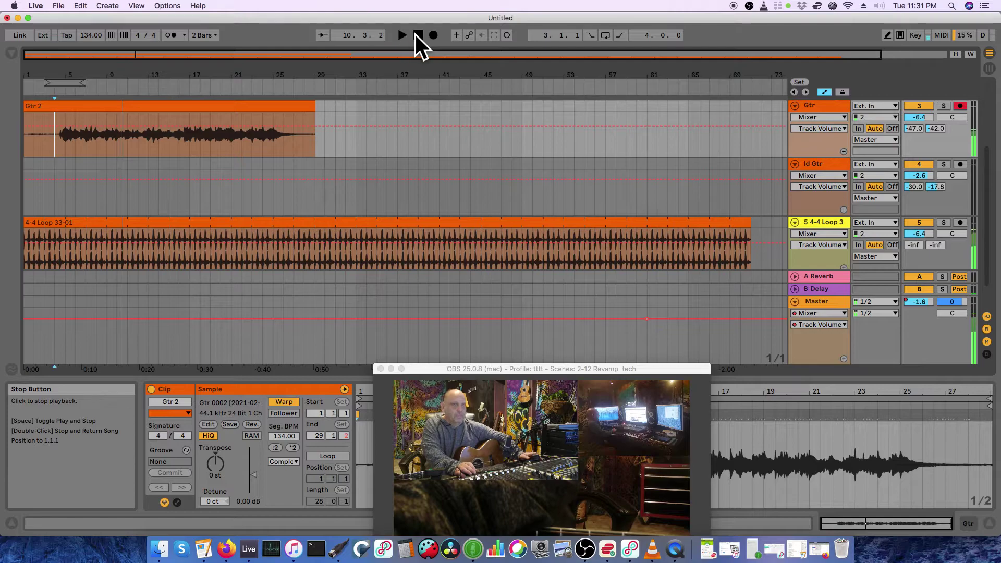
{"action": "left_click", "coordinate": [77, 152]}
{"action": "key", "text": "space"}
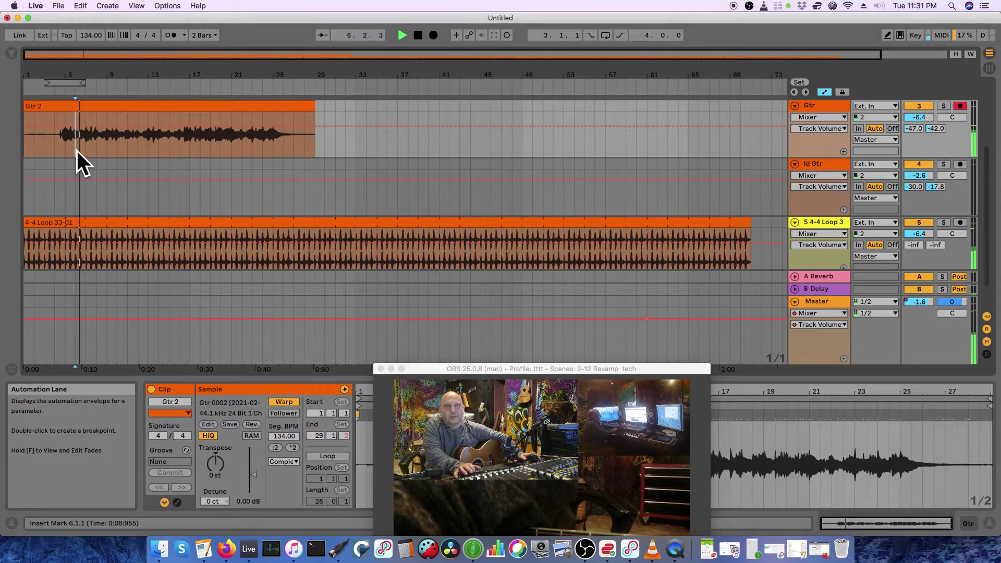
{"action": "left_click", "coordinate": [108, 148]}
{"action": "key", "text": "space"}
Step: Split bars 9 to 13 of the guitar take into a separate clip and color it green
{"action": "left_click_drag", "start_coordinate": [107, 148], "coordinate": [148, 146]}
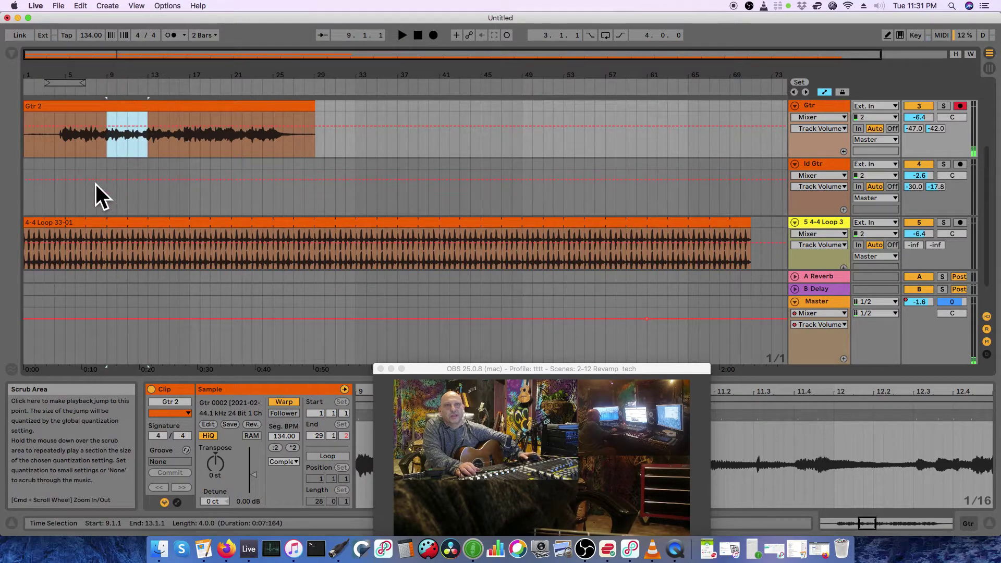
{"action": "left_click", "coordinate": [82, 6]}
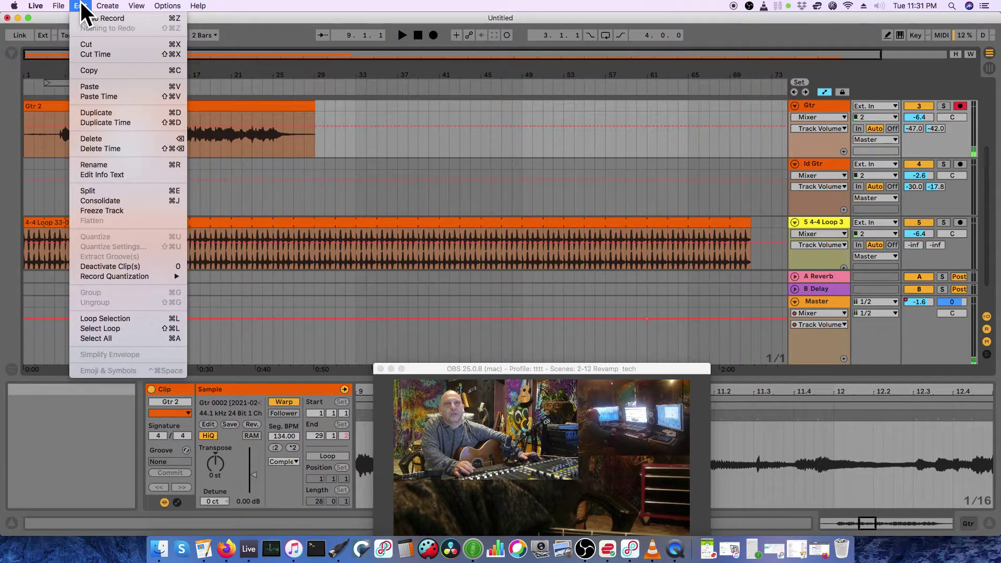
{"action": "left_click", "coordinate": [108, 191]}
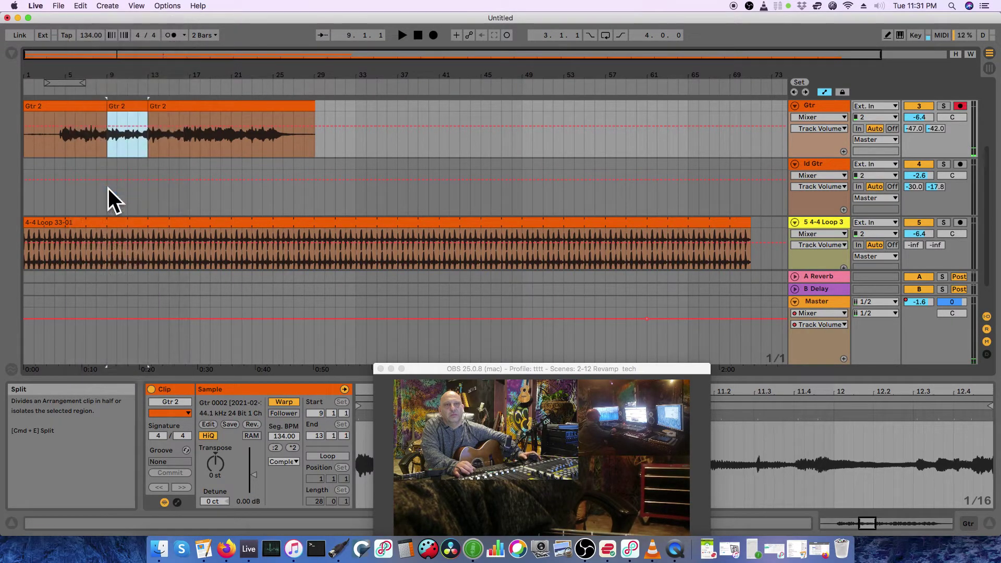
{"action": "right_click", "coordinate": [129, 105]}
{"action": "left_click", "coordinate": [208, 404]}
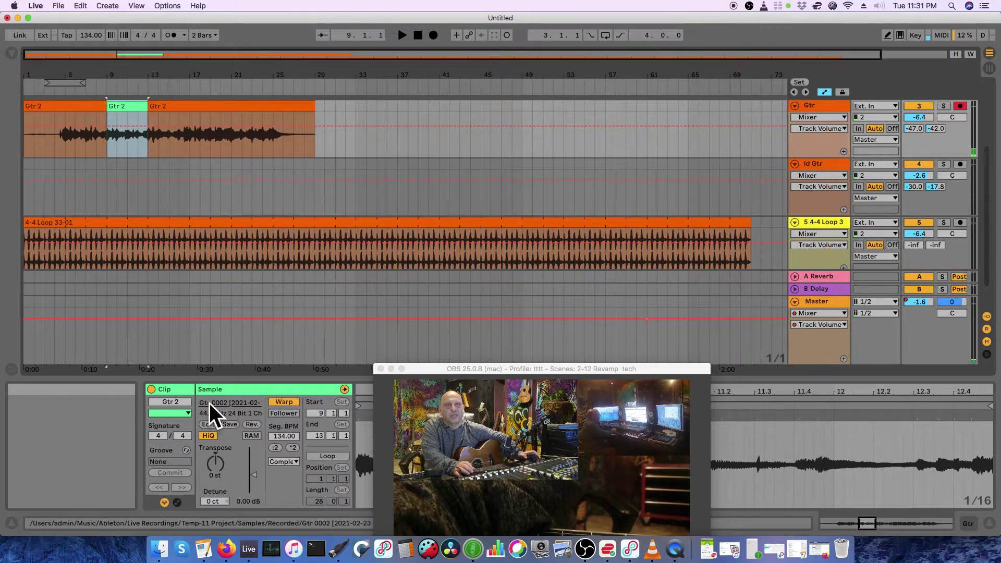
Step: Move the arrangement loop to bars 9 to 13, turn looping on, and play the looped section
{"action": "left_click_drag", "start_coordinate": [65, 84], "coordinate": [148, 82]}
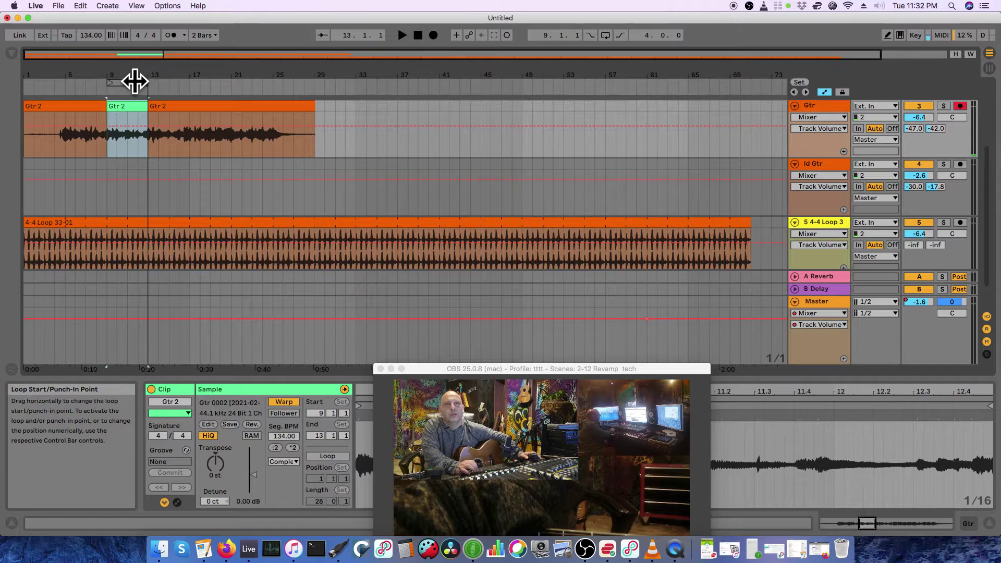
{"action": "left_click", "coordinate": [128, 81]}
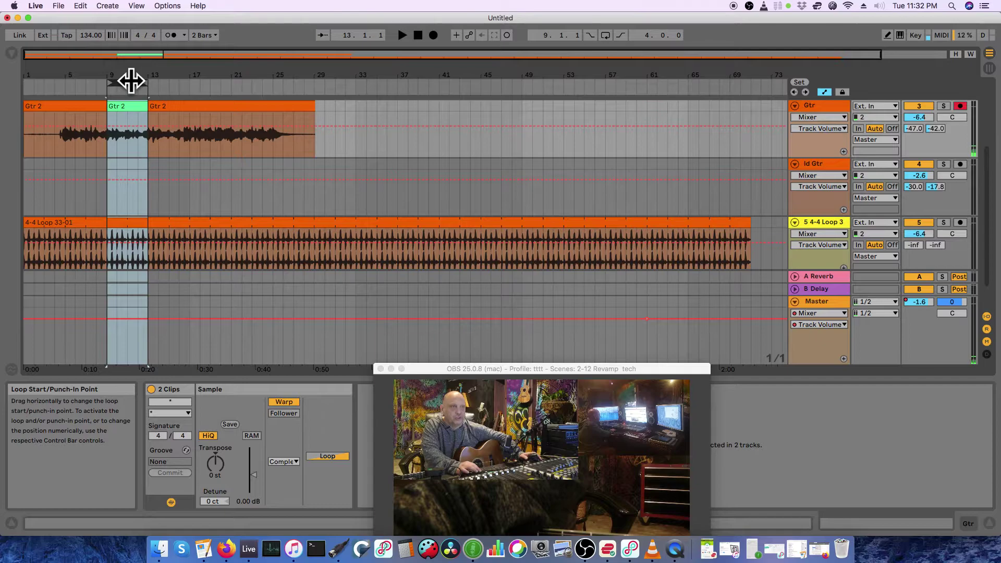
{"action": "left_click", "coordinate": [605, 35]}
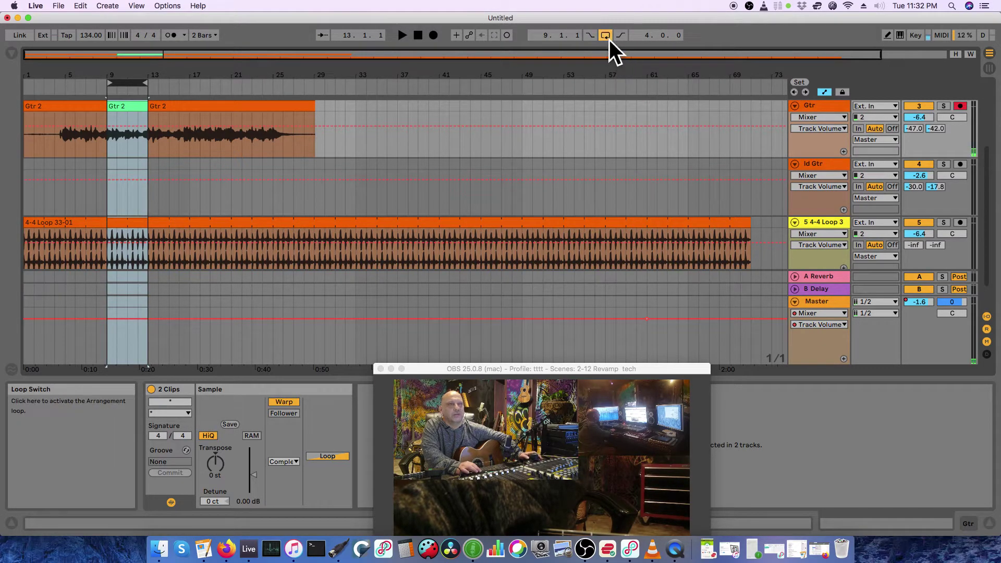
{"action": "key", "text": "space"}
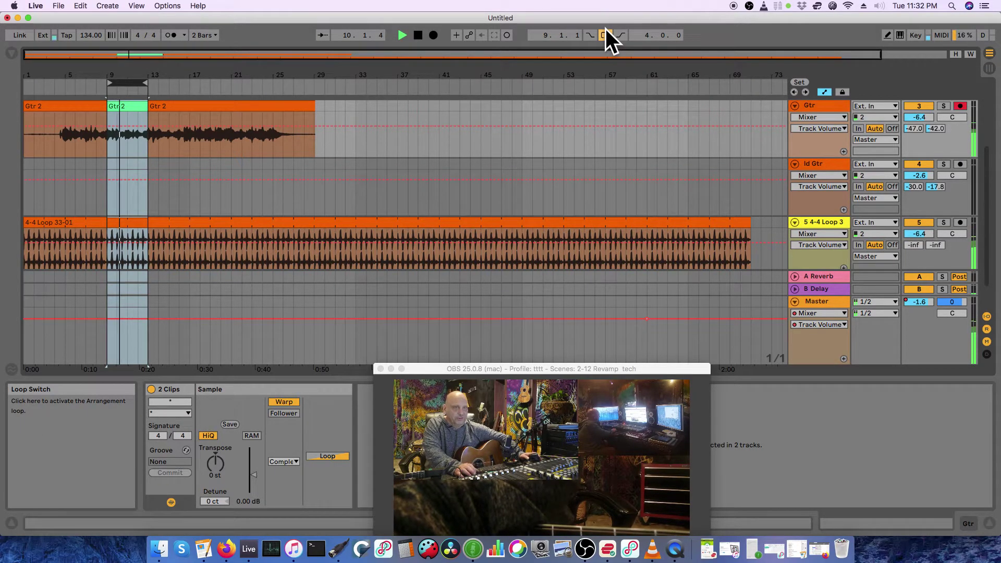
{"action": "key", "text": "space"}
{"action": "left_click", "coordinate": [604, 35]}
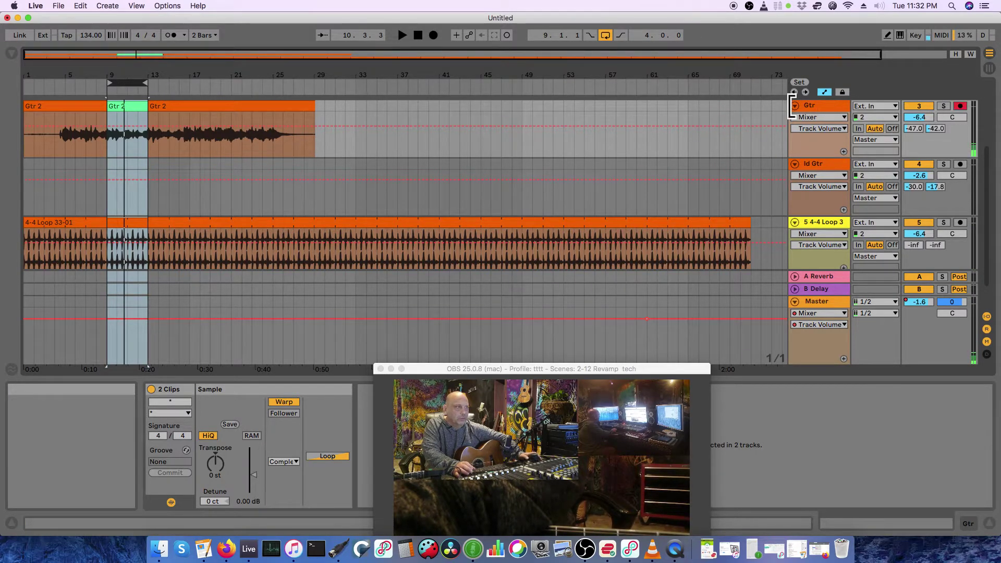
Step: Duplicate the Gtr track and delete all clips from the duplicate
{"action": "right_click", "coordinate": [825, 102]}
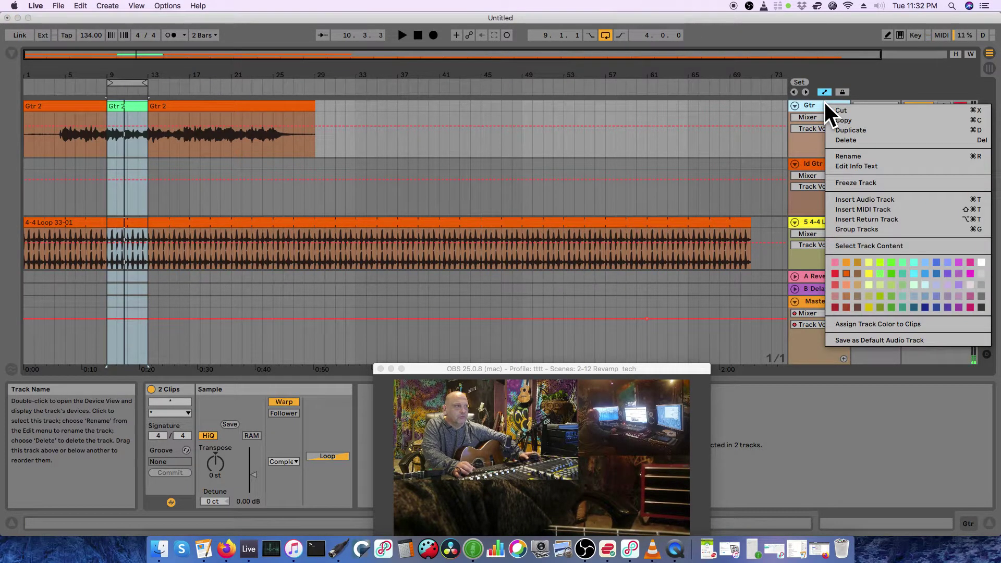
{"action": "left_click", "coordinate": [844, 130]}
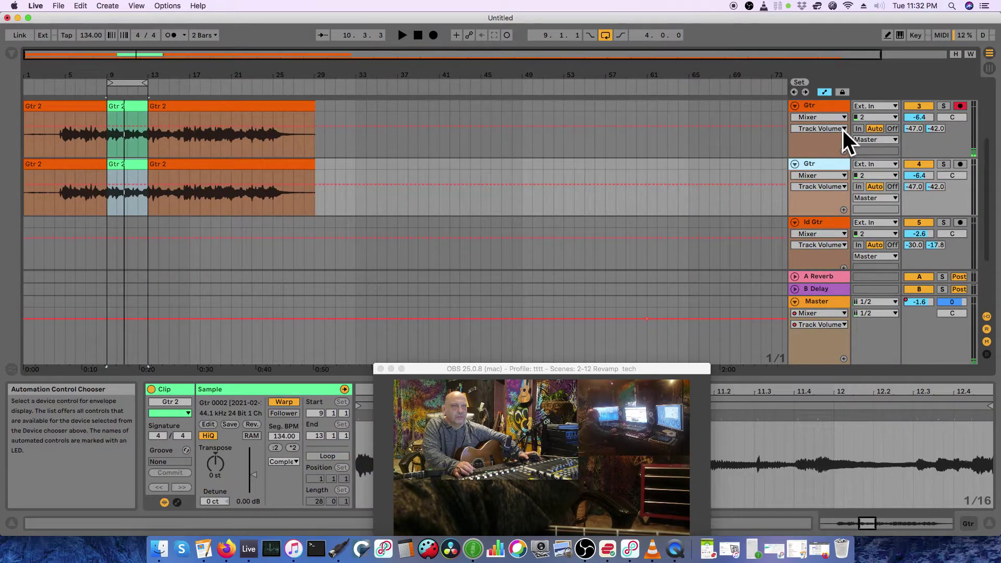
{"action": "left_click_drag", "start_coordinate": [351, 168], "coordinate": [49, 196]}
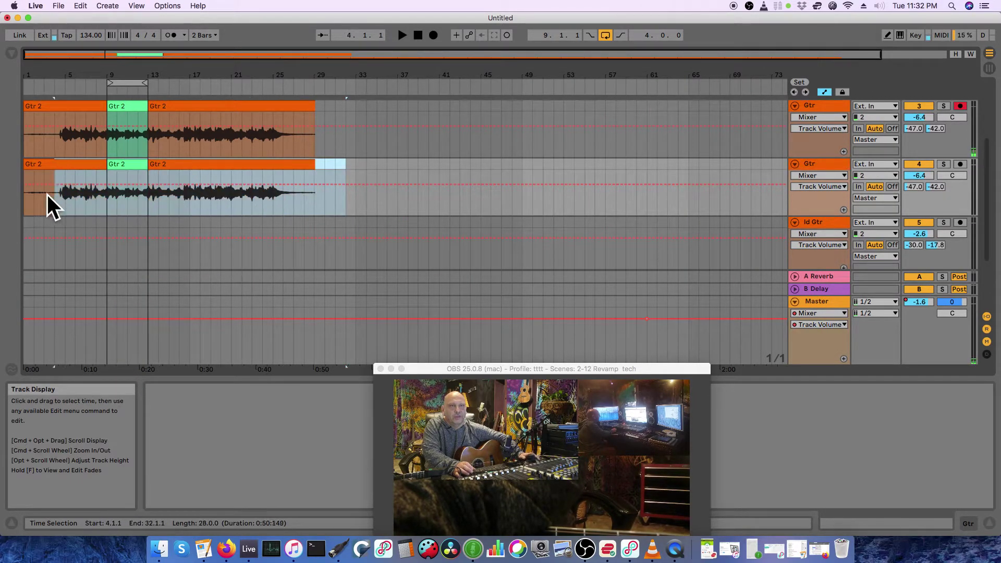
{"action": "key", "text": "Delete"}
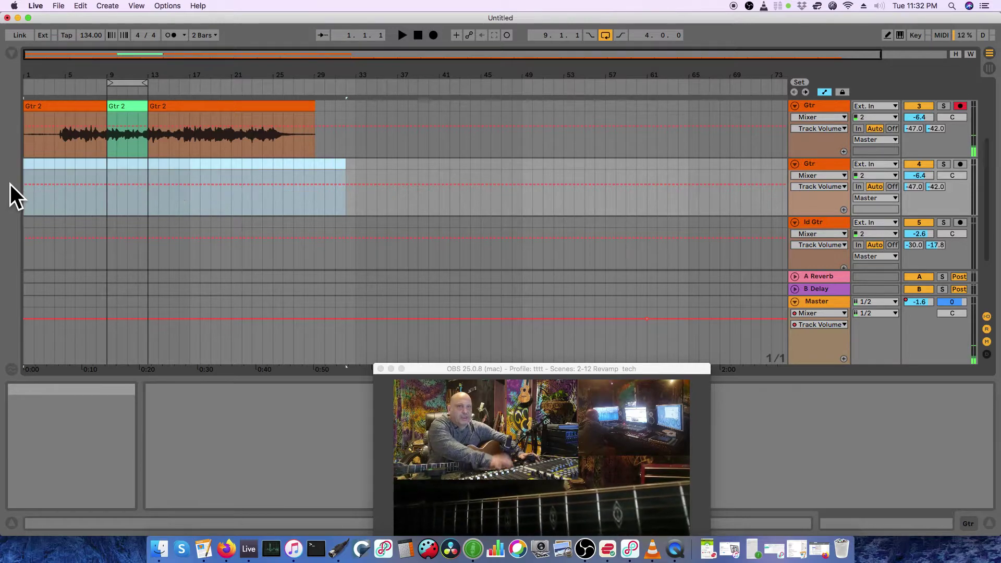
Step: Paste a copy of the green Gtr 2 clip at bar 2 on the duplicated Gtr track, try extending its end, and delete it
{"action": "left_click", "coordinate": [128, 105]}
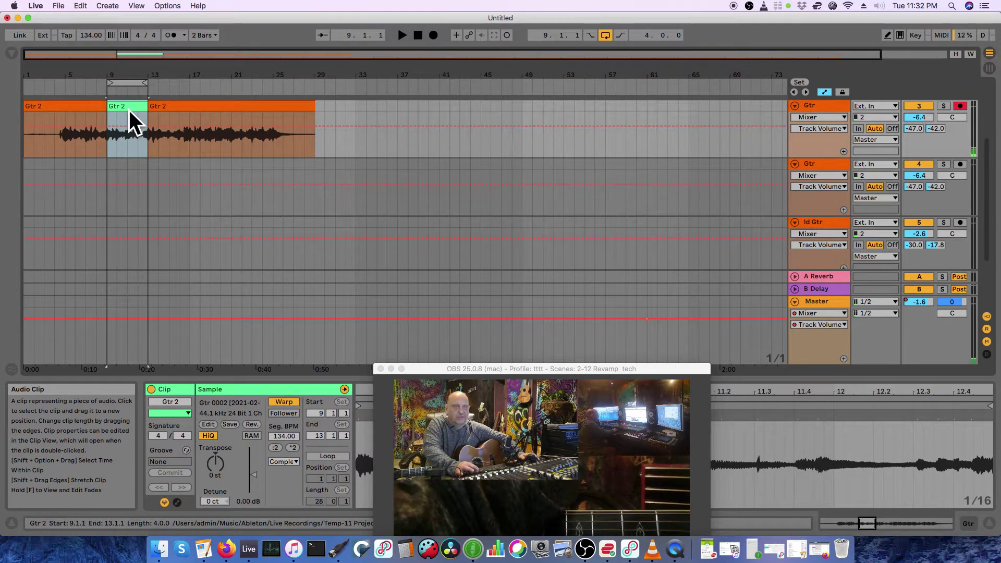
{"action": "left_click", "coordinate": [34, 204]}
{"action": "key", "text": "super+v"}
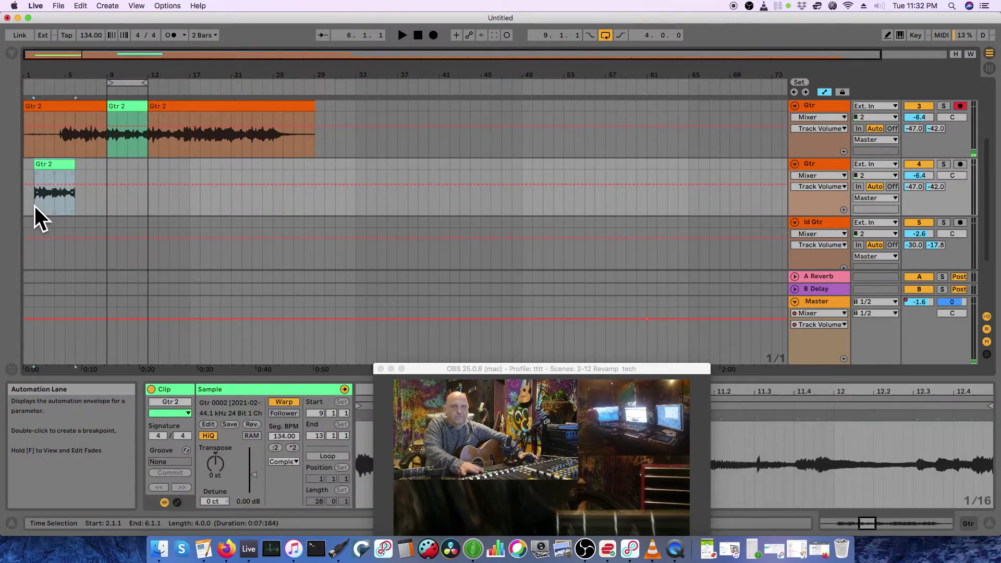
{"action": "left_click_drag", "start_coordinate": [70, 168], "coordinate": [304, 168]}
{"action": "left_click_drag", "start_coordinate": [451, 172], "coordinate": [143, 193]}
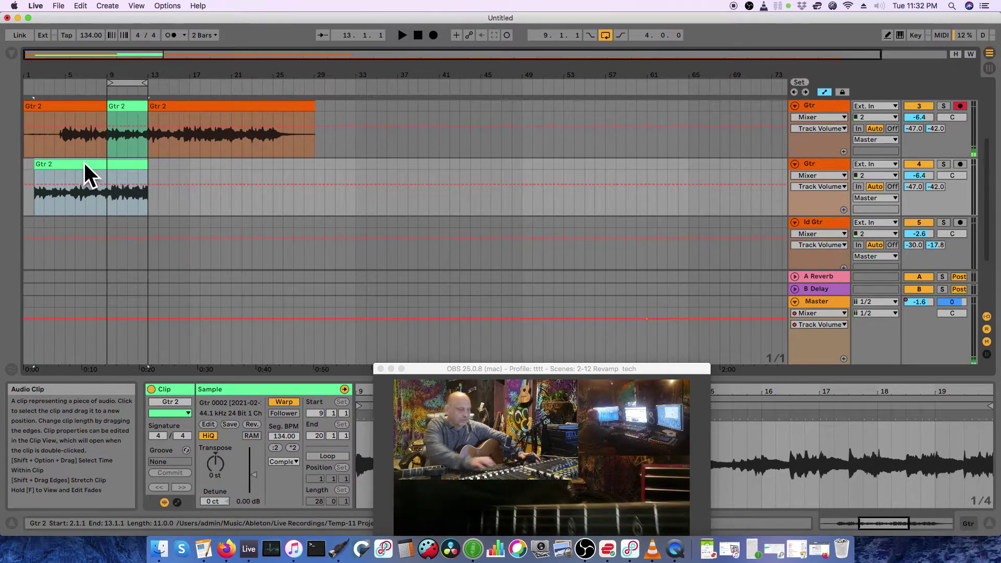
{"action": "key", "text": "Delete"}
Step: Paste the green clip at bar 4 on the duplicated Gtr track, enable its Loop, and resize it to span bars 5 to 21
{"action": "left_click", "coordinate": [120, 103]}
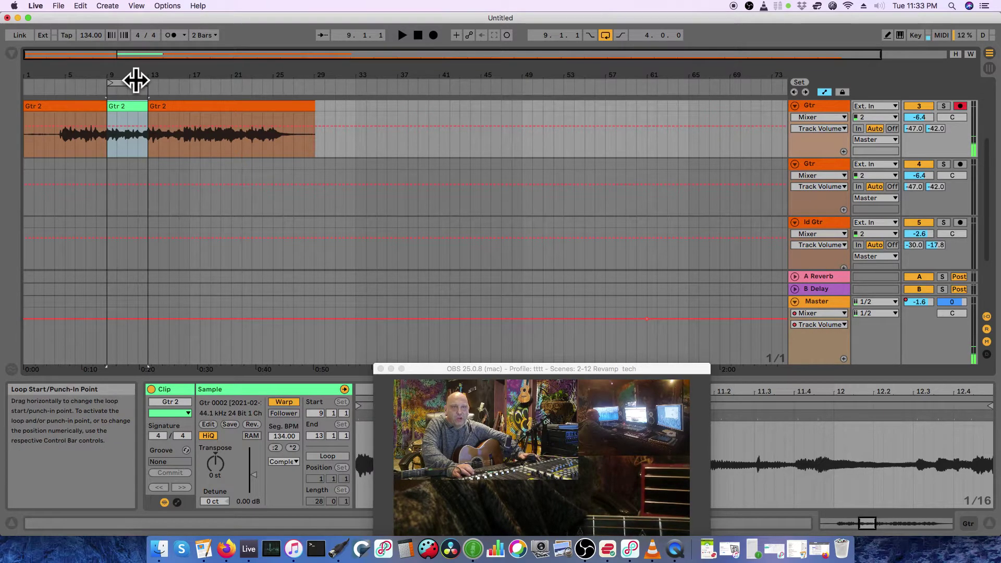
{"action": "left_click", "coordinate": [53, 204]}
{"action": "key", "text": "super+v"}
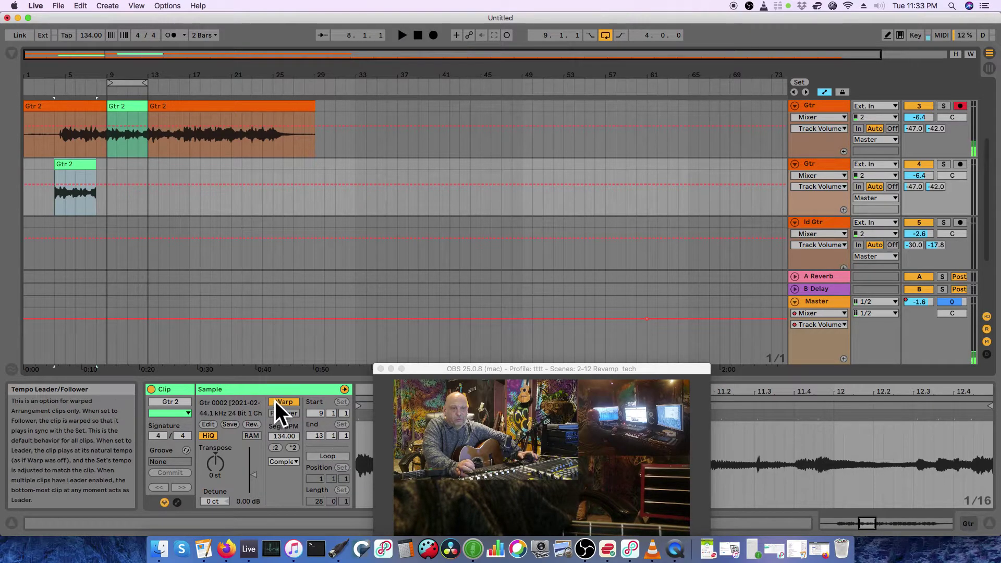
{"action": "left_click", "coordinate": [323, 456]}
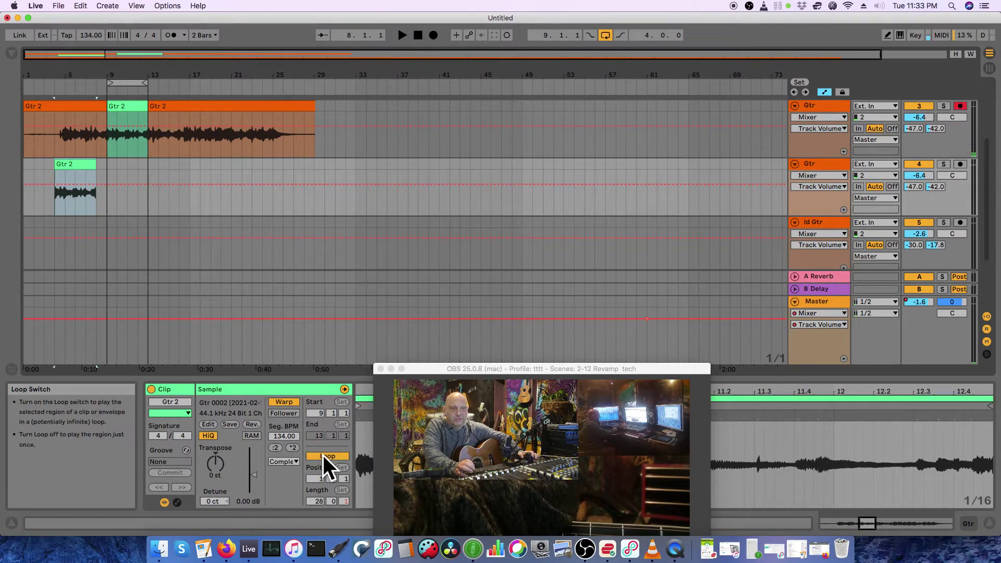
{"action": "left_click_drag", "start_coordinate": [94, 164], "coordinate": [223, 169]}
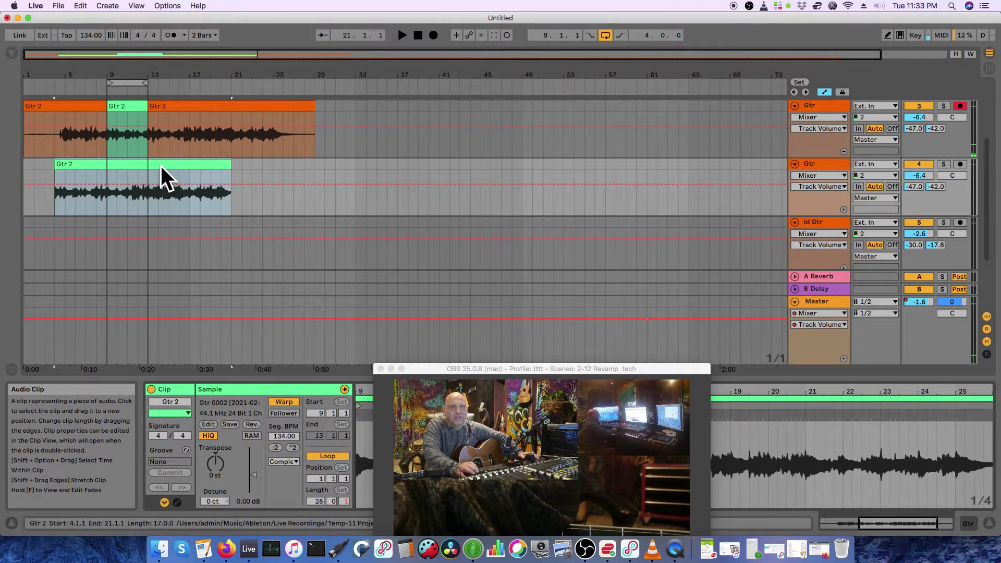
{"action": "mouse_move", "coordinate": [58, 168]}
{"action": "left_mouse_down"}
{"action": "mouse_move", "coordinate": [32, 166]}
{"action": "mouse_move", "coordinate": [137, 164]}
{"action": "mouse_move", "coordinate": [67, 167]}
{"action": "left_mouse_up"}
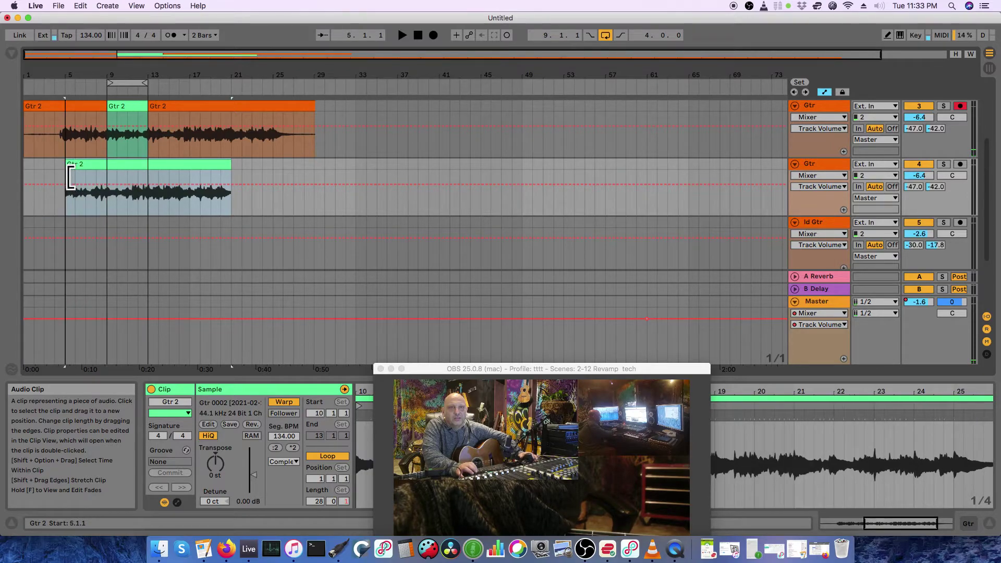
{"action": "left_click", "coordinate": [182, 104]}
{"action": "left_click", "coordinate": [129, 104]}
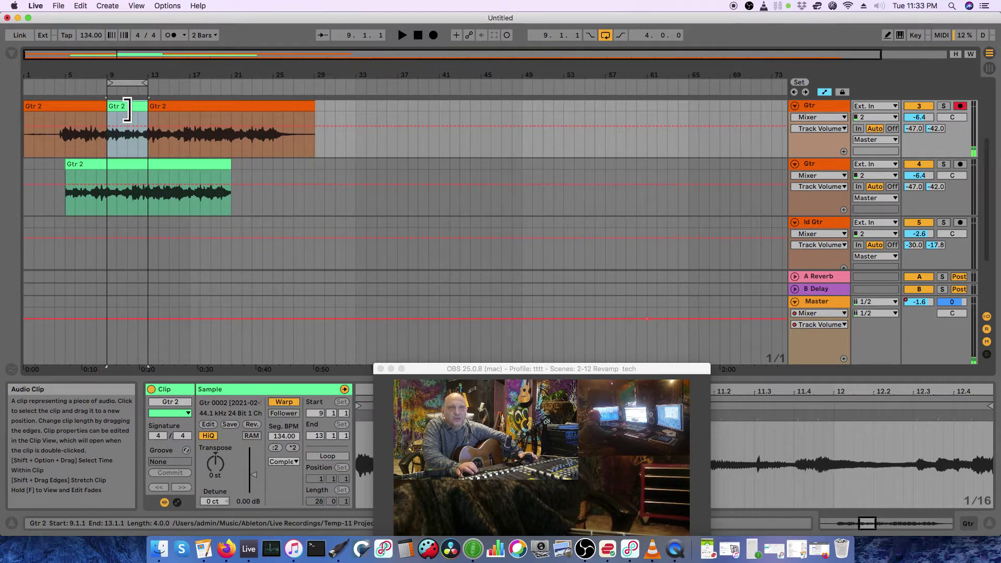
{"action": "key", "text": "Delete"}
{"action": "left_click", "coordinate": [168, 106]}
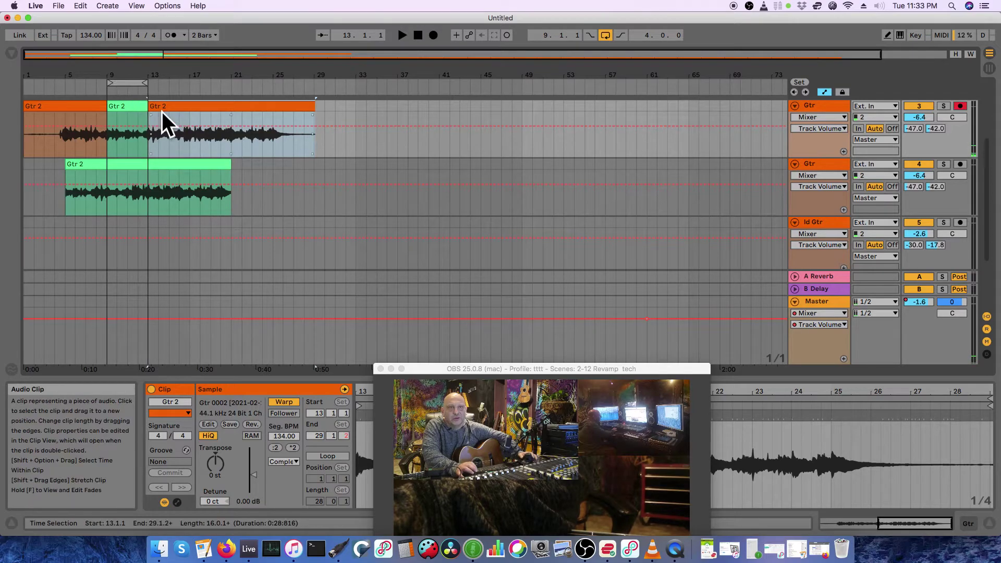
{"action": "left_click", "coordinate": [146, 121]}
{"action": "right_click", "coordinate": [146, 121]}
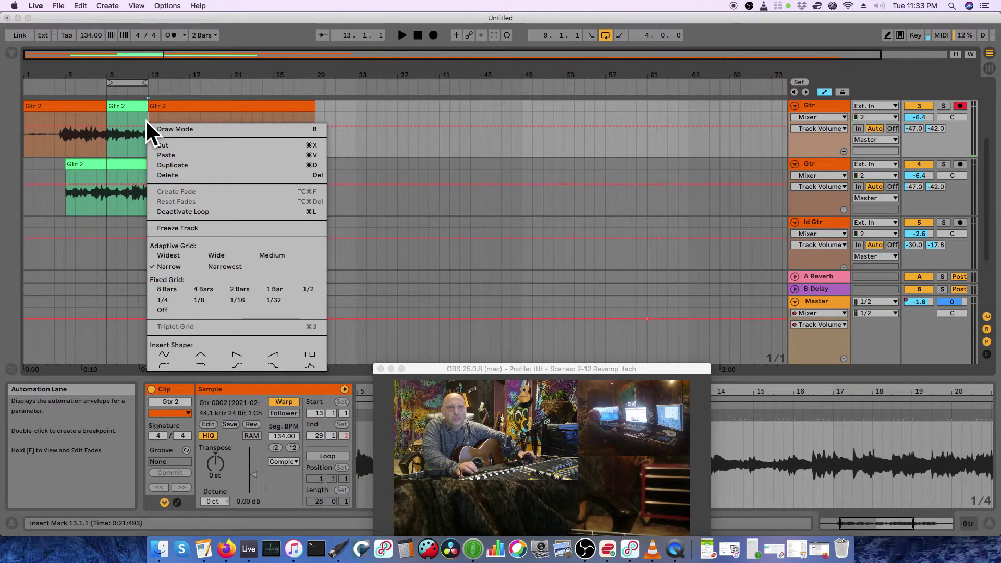
{"action": "left_click", "coordinate": [81, 6]}
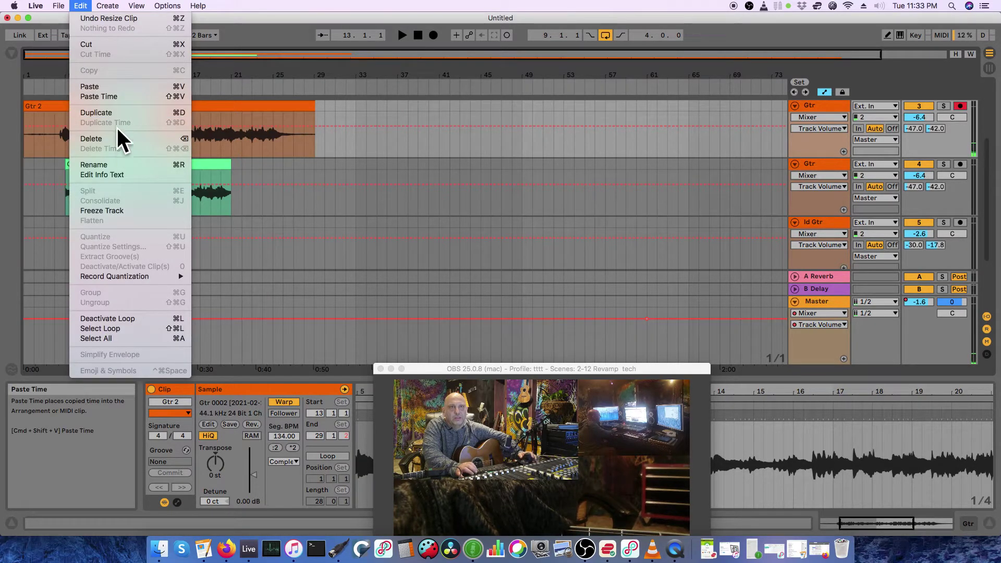
{"action": "left_click", "coordinate": [270, 166]}
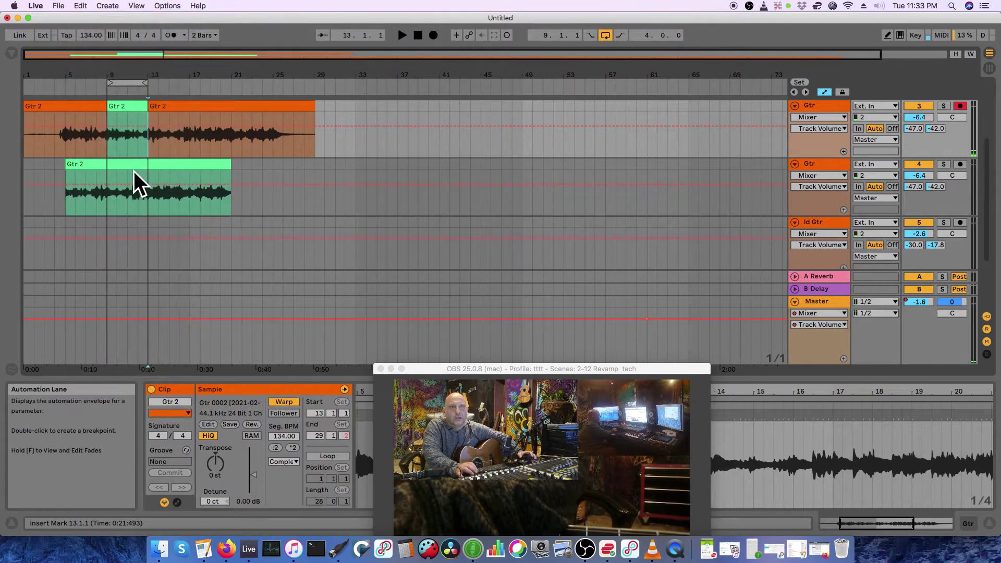
Step: Delete the green clip at bars 9 to 13 on the first Gtr track and undo the deletion
{"action": "left_click", "coordinate": [124, 104]}
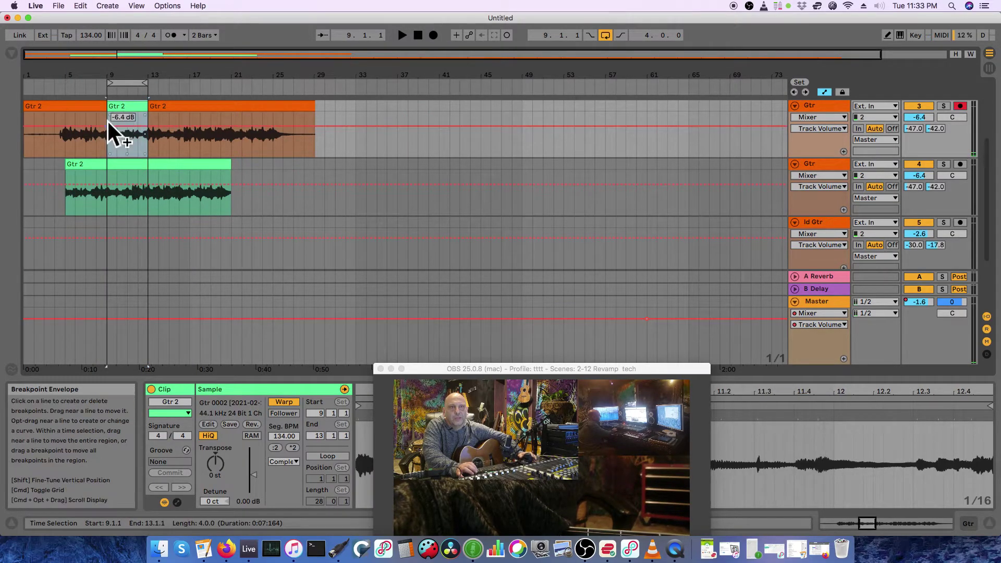
{"action": "left_click", "coordinate": [79, 6]}
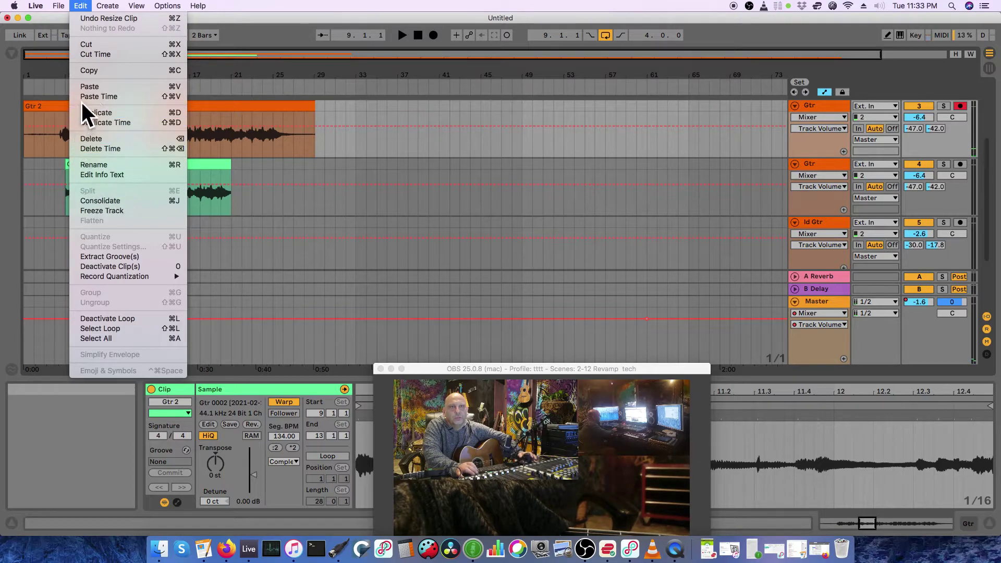
{"action": "left_click", "coordinate": [267, 162]}
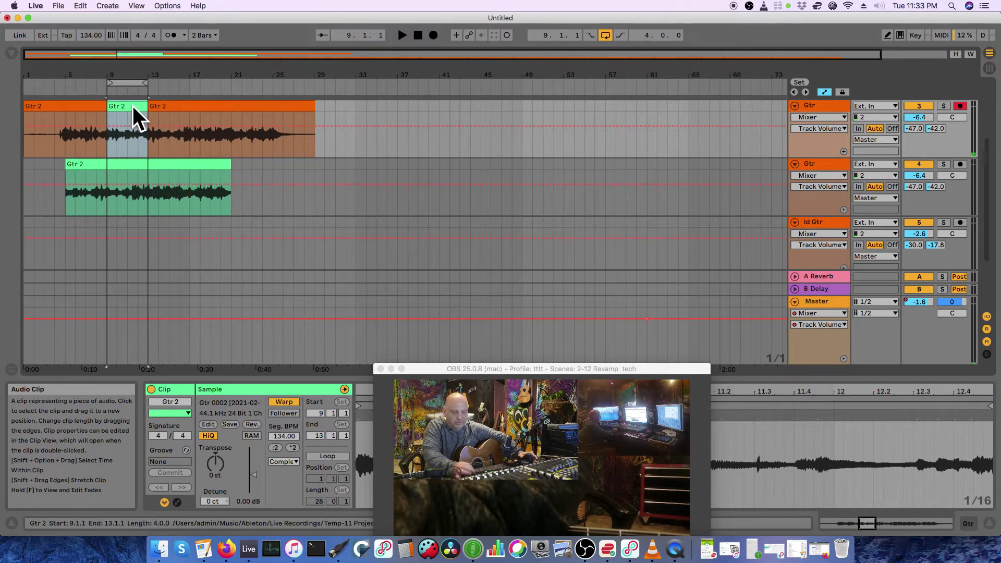
{"action": "key", "text": "Delete"}
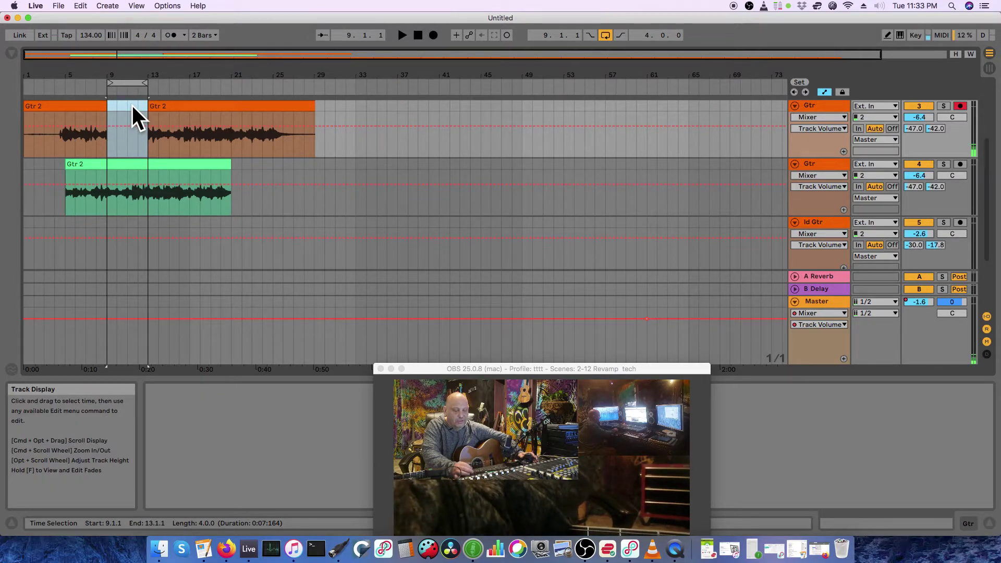
{"action": "key", "text": "super+z"}
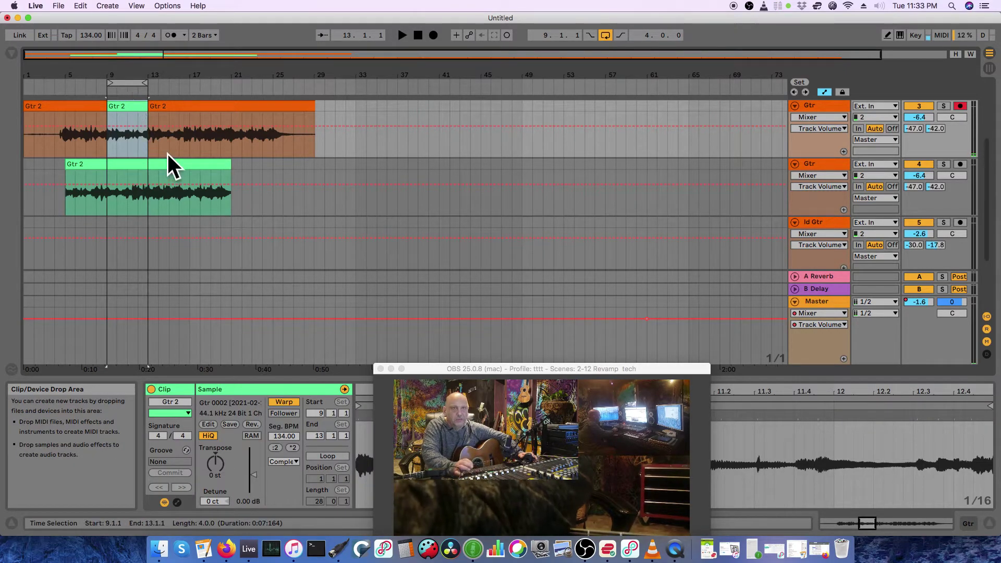
Step: Replace the long clip on the duplicated Gtr track with a copy of the four-bar green clip at bar 5, and enable its Loop
{"action": "left_click", "coordinate": [181, 165]}
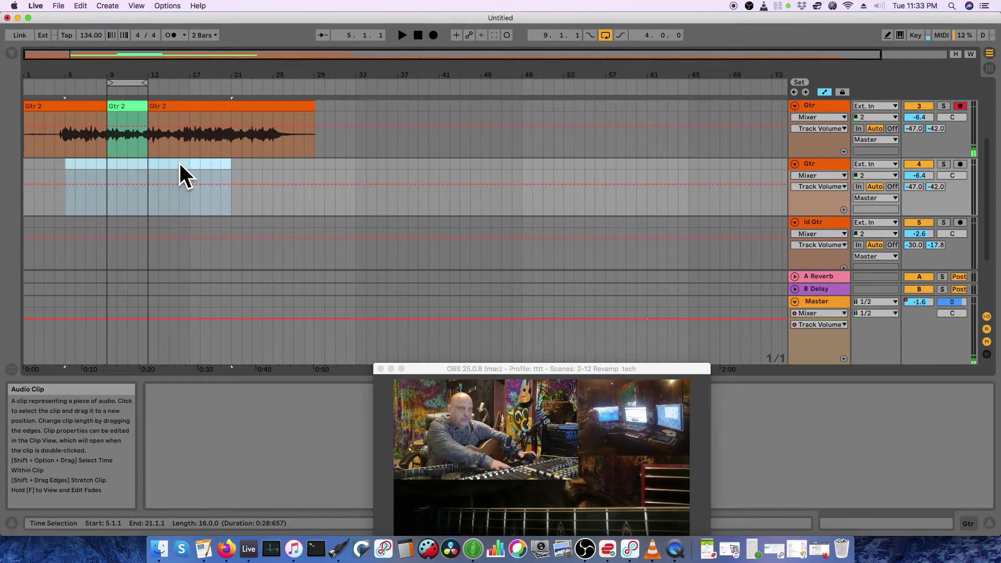
{"action": "left_click", "coordinate": [65, 197]}
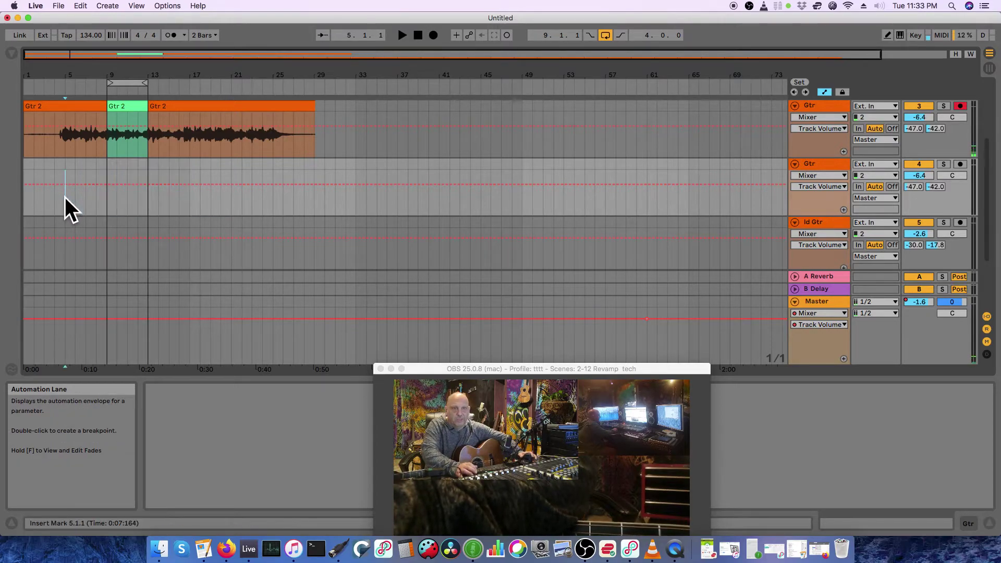
{"action": "key", "text": "super+v"}
{"action": "left_click", "coordinate": [79, 165]}
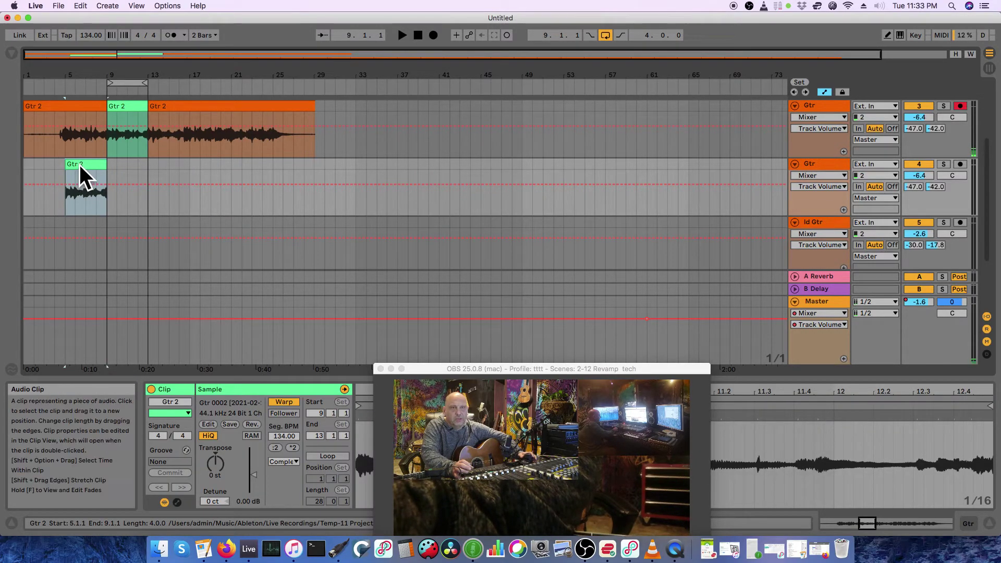
{"action": "left_click", "coordinate": [321, 456]}
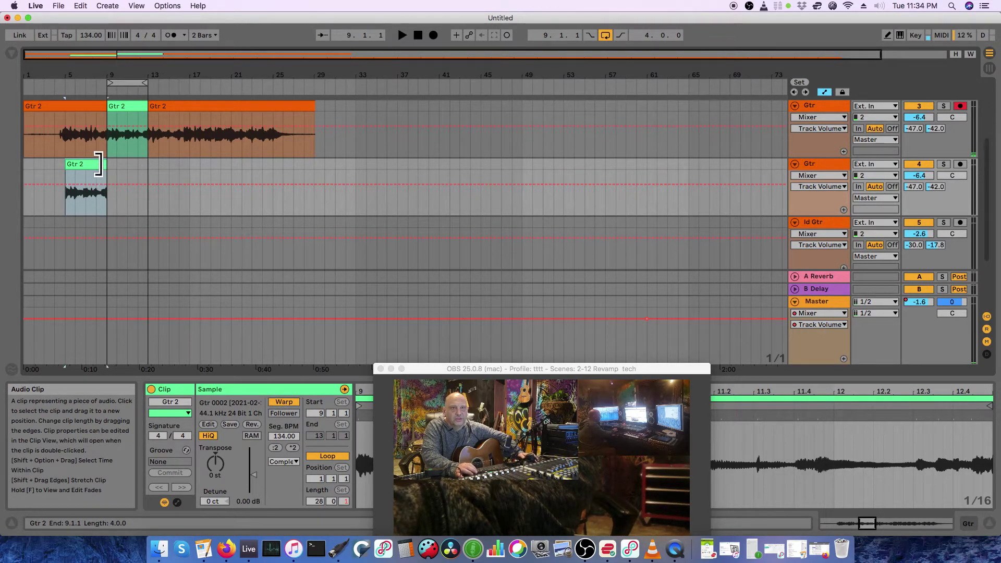
Step: Paste six copies of the looped green clip end to end on the duplicated Gtr track, filling bars 9 to 33
{"action": "left_click_drag", "start_coordinate": [105, 166], "coordinate": [96, 234]}
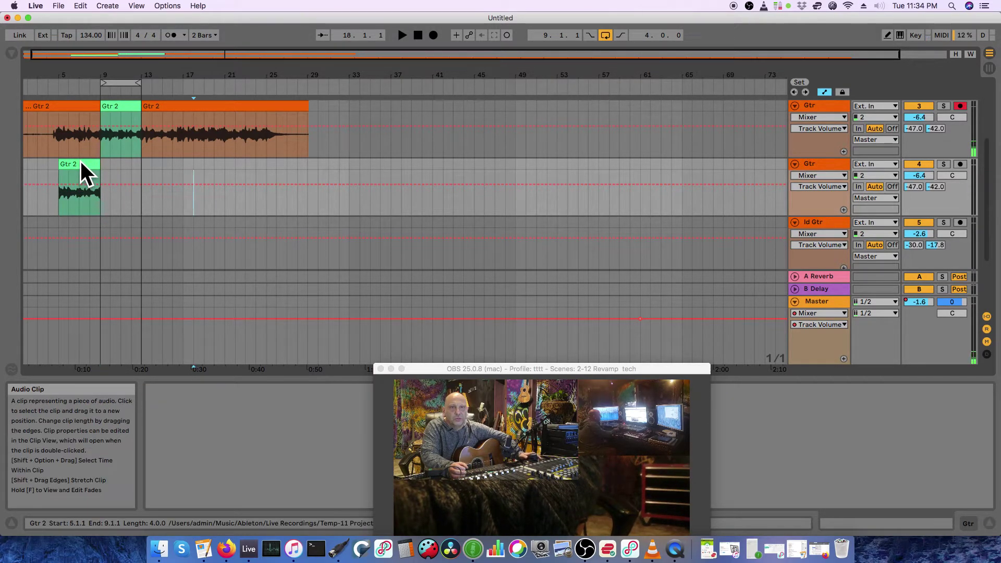
{"action": "left_click", "coordinate": [80, 163]}
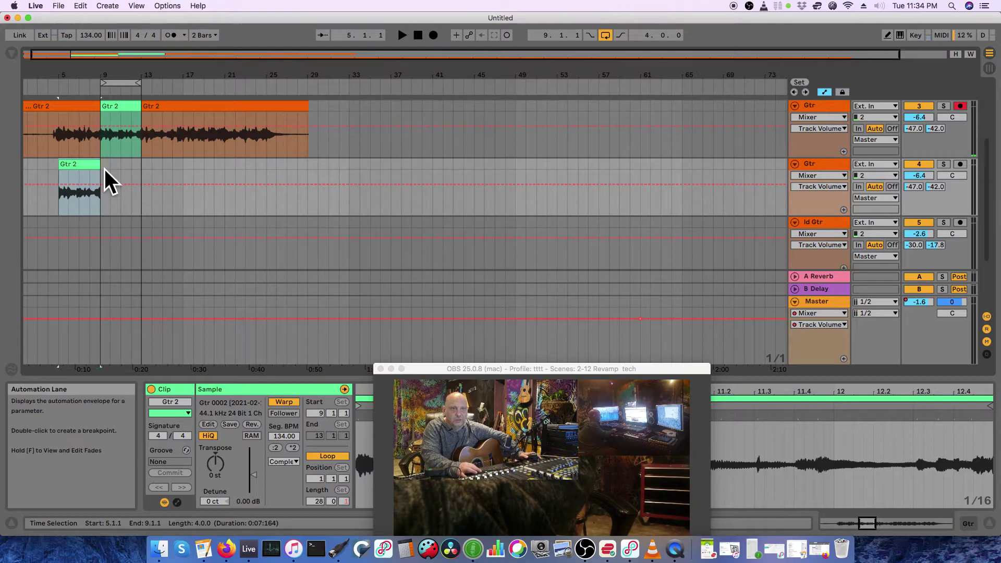
{"action": "left_click", "coordinate": [104, 169]}
{"action": "key", "text": "super+v"}
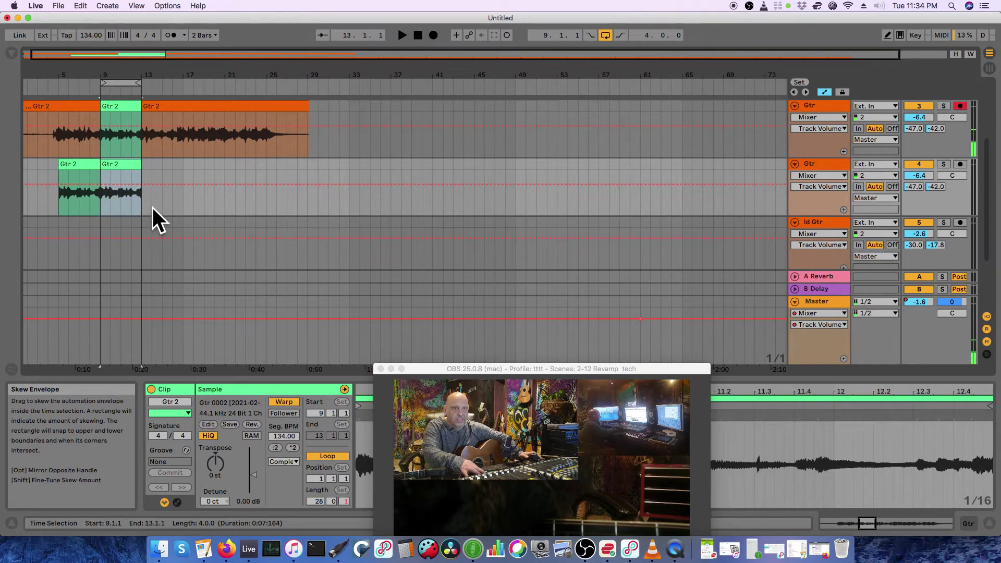
{"action": "key", "text": "super+v"}
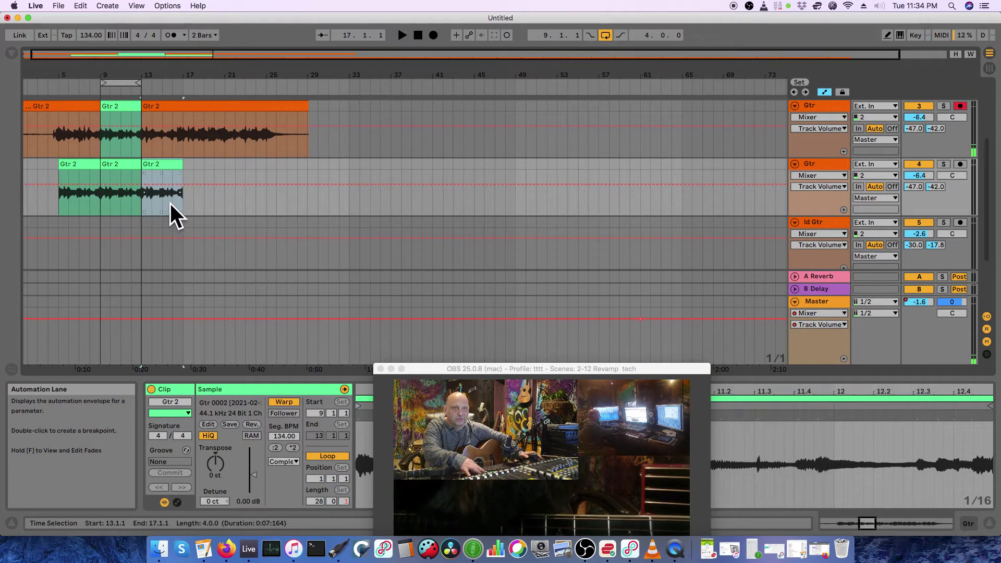
{"action": "key", "text": "super+v"}
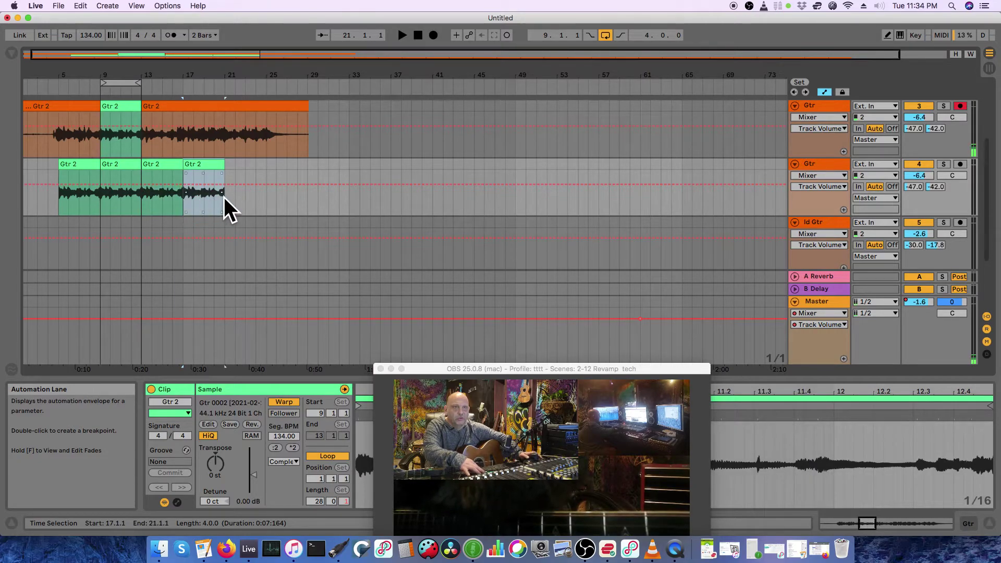
{"action": "key", "text": "super+v"}
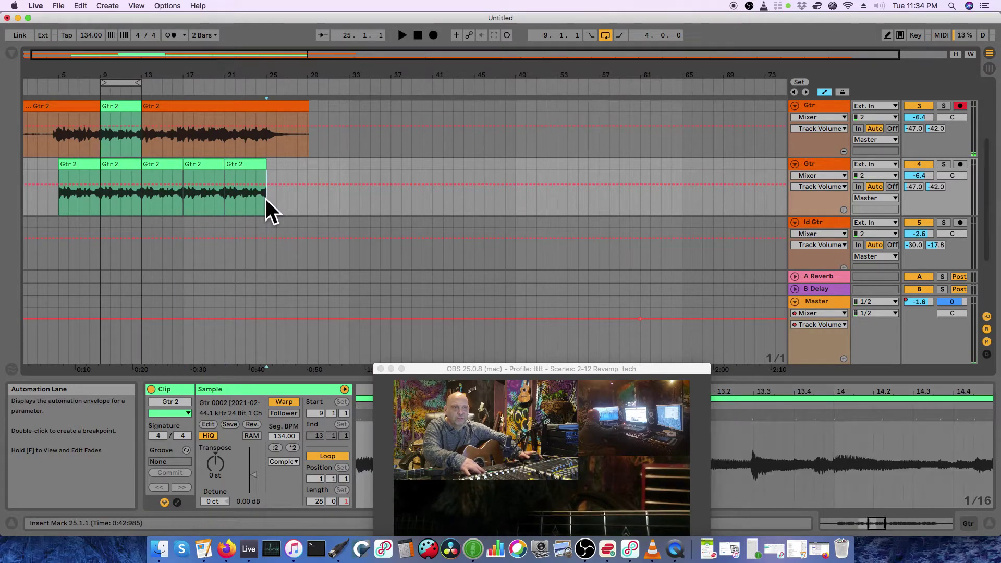
{"action": "key", "text": "super+v"}
{"action": "key", "text": "super+v"}
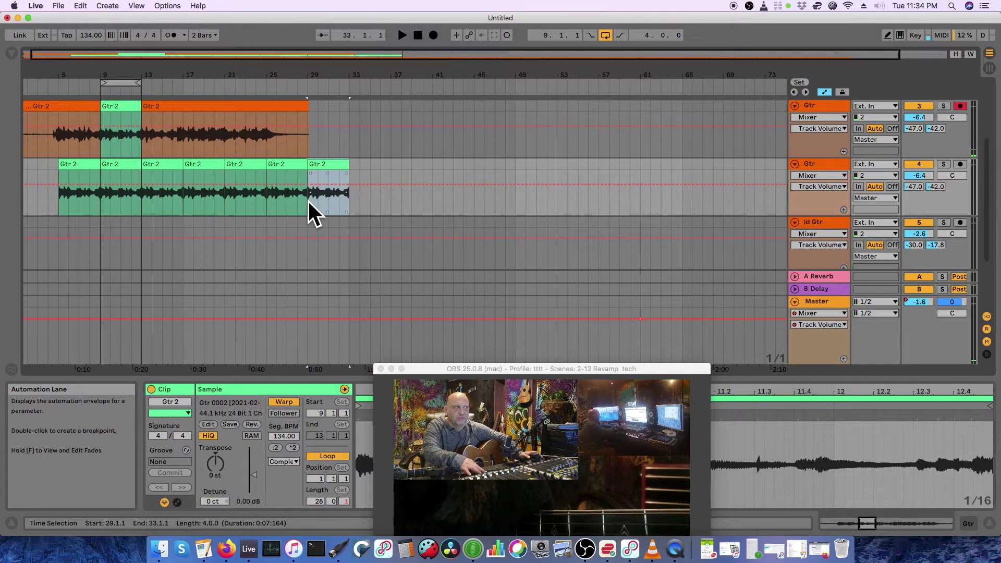
Step: Select the seven green clips from bar 5 to bar 34 and place a copy of the selection at bar 33
{"action": "left_click_drag", "start_coordinate": [356, 157], "coordinate": [74, 184]}
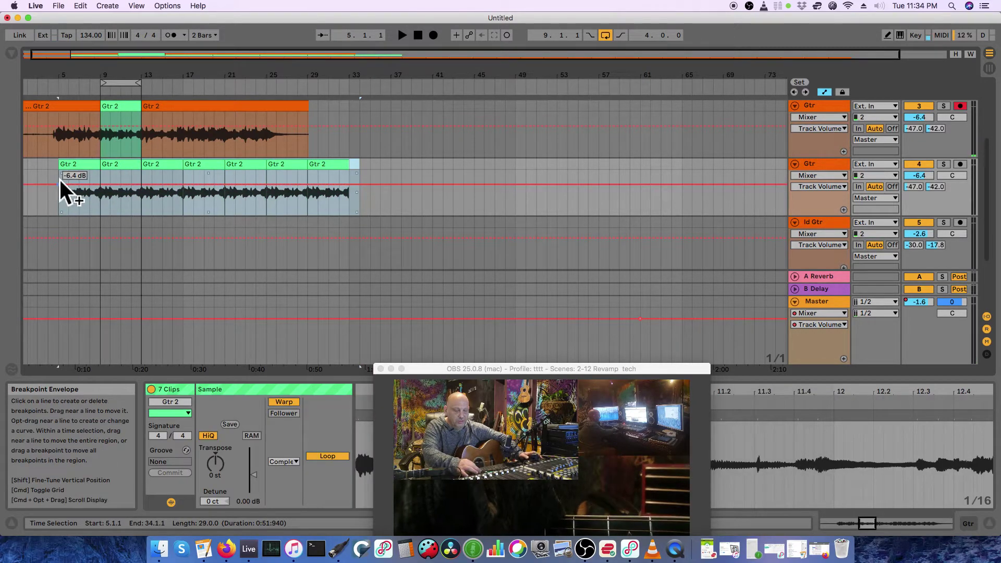
{"action": "left_click", "coordinate": [349, 208]}
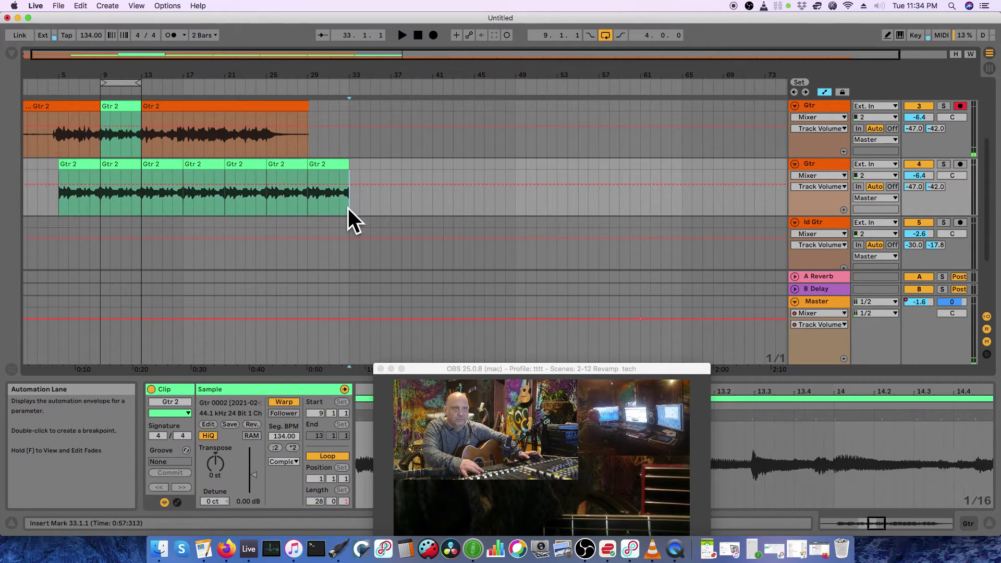
{"action": "key", "text": "super+d"}
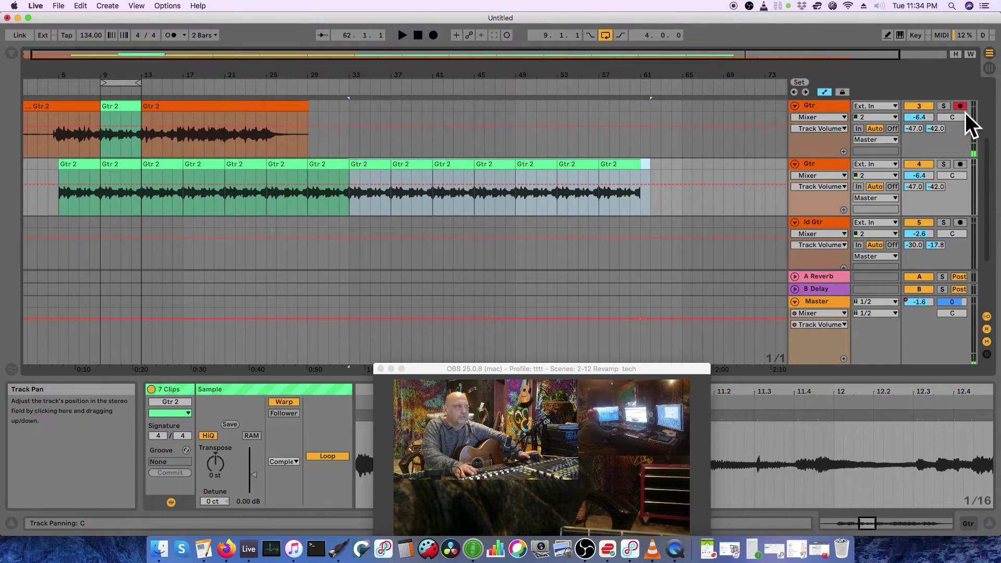
Step: Mute and disarm the first Gtr track, and play the arrangement from bar 5
{"action": "left_click", "coordinate": [927, 105]}
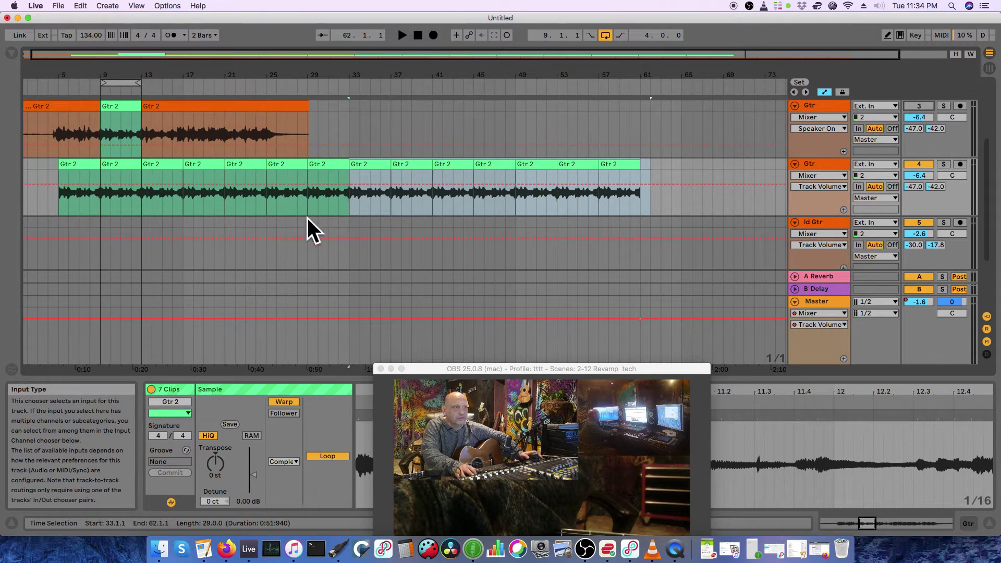
{"action": "left_click", "coordinate": [58, 201]}
{"action": "key", "text": "space"}
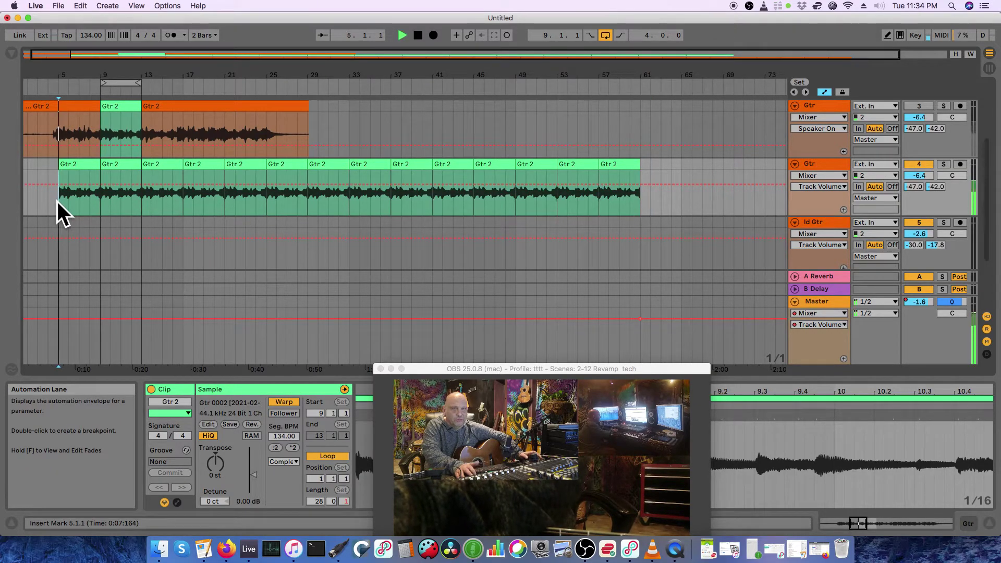
Step: Arm the ld Gtr track for recording and turn off the arrangement loop during playback
{"action": "scroll", "coordinate": [637, 187], "scroll_direction": "down", "scroll_amount": 3}
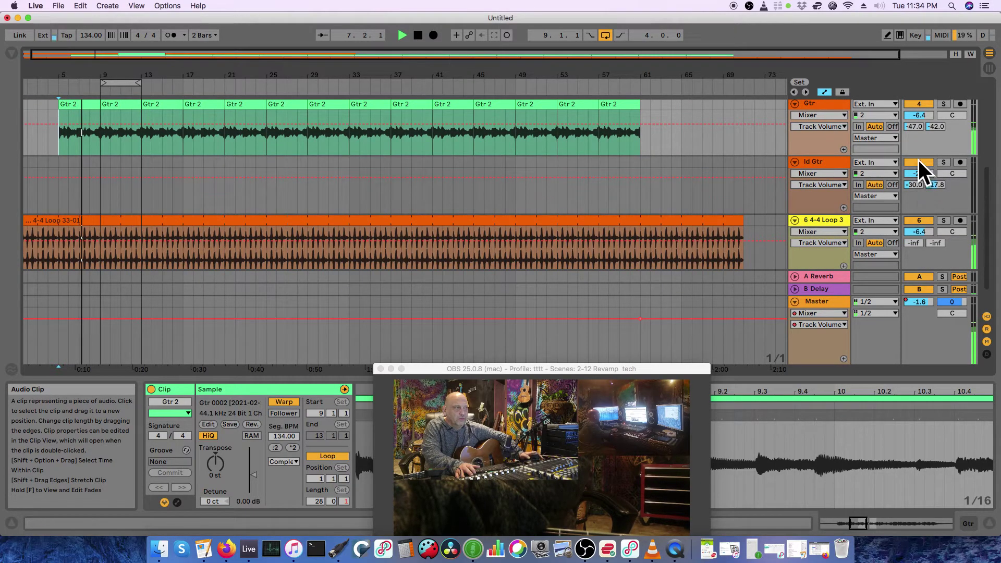
{"action": "left_click", "coordinate": [961, 163]}
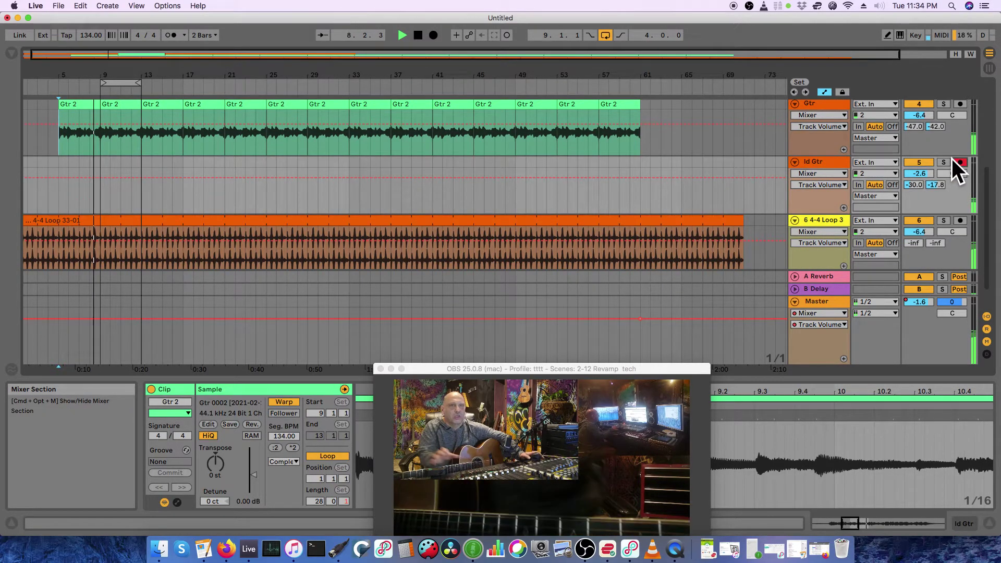
{"action": "left_click", "coordinate": [605, 35]}
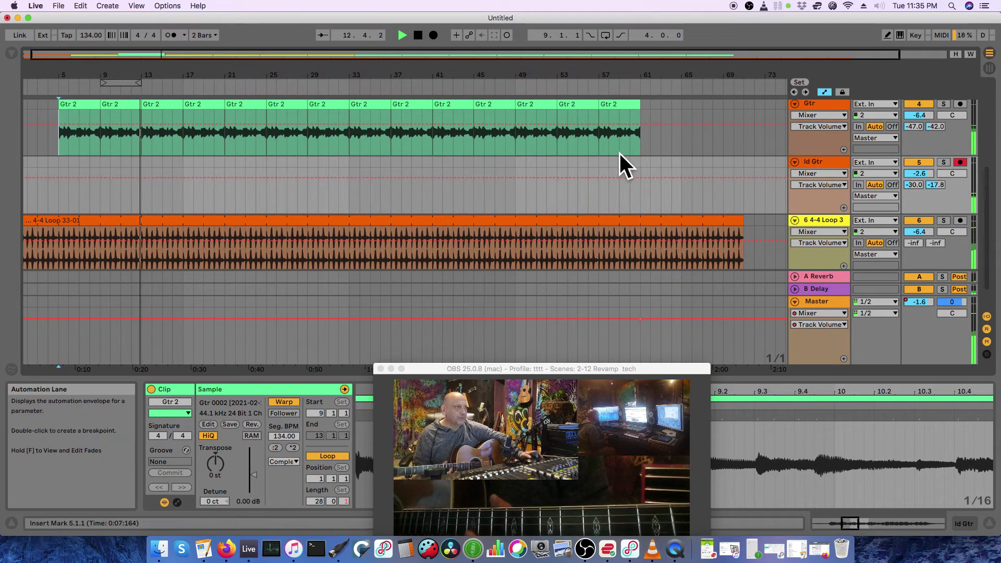
Step: Set the ld Gtr track's sends to -17.2 dB for A-Reverb and -7.5 dB for B-Delay
{"action": "mouse_move", "coordinate": [913, 185]}
{"action": "left_mouse_down"}
{"action": "mouse_move", "coordinate": [914, 173]}
{"action": "mouse_move", "coordinate": [927, 173]}
{"action": "left_mouse_up"}
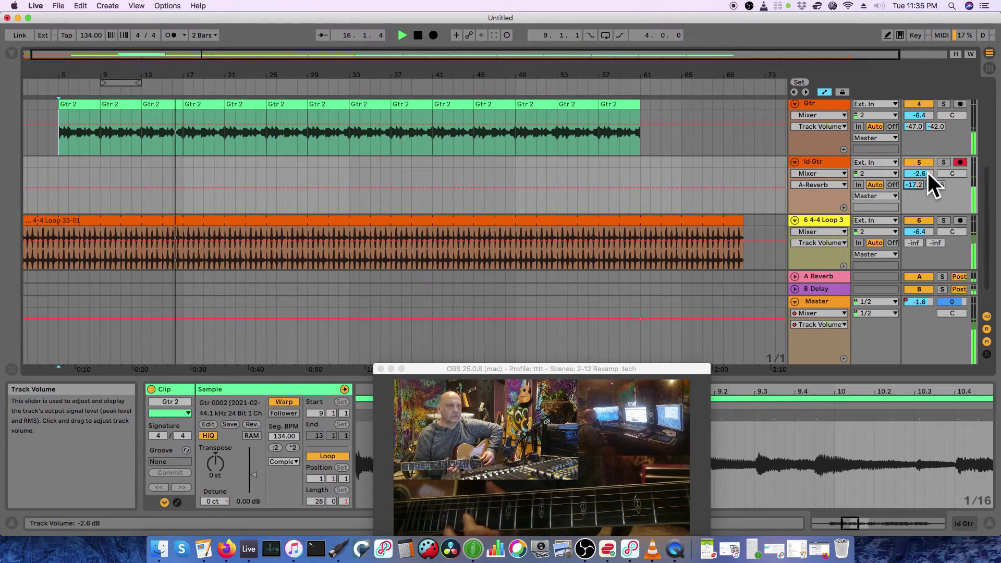
{"action": "left_click", "coordinate": [938, 186]}
{"action": "left_click_drag", "start_coordinate": [941, 187], "coordinate": [938, 182]}
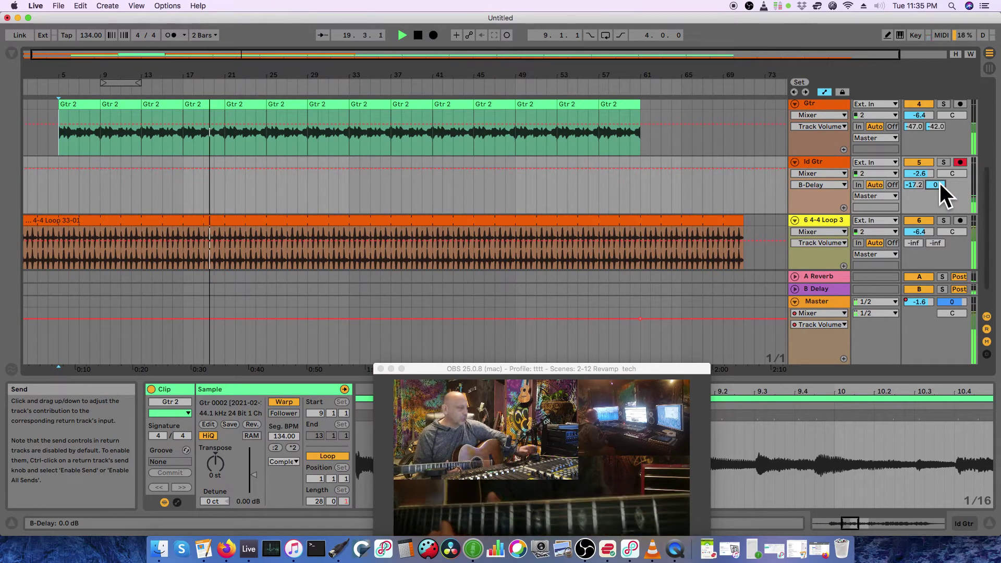
{"action": "left_click_drag", "start_coordinate": [935, 184], "coordinate": [936, 193]}
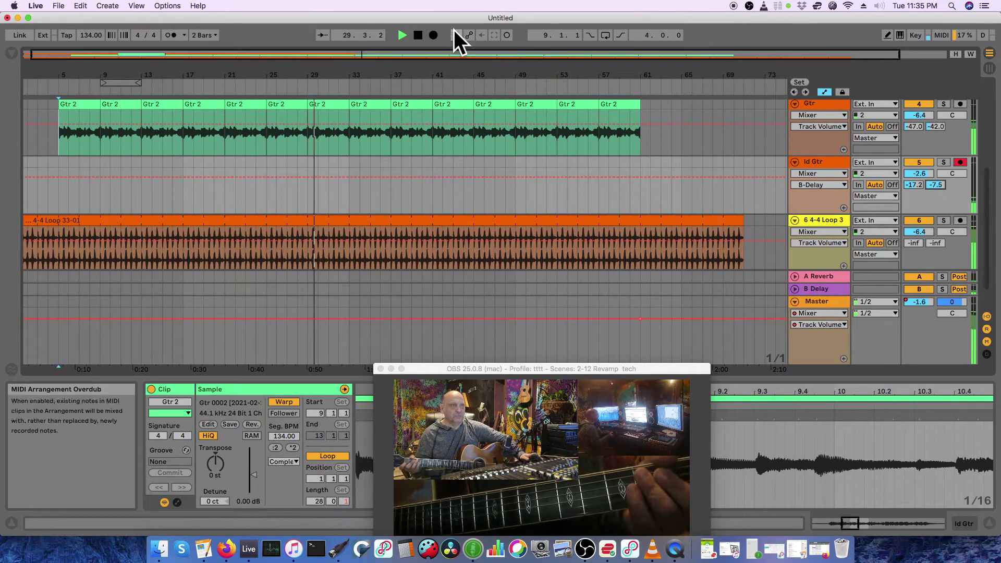
Step: Stop playback and record a lead guitar take on the ld Gtr track from bar 5 to about bar 22
{"action": "left_click", "coordinate": [418, 35]}
{"action": "left_click", "coordinate": [418, 35]}
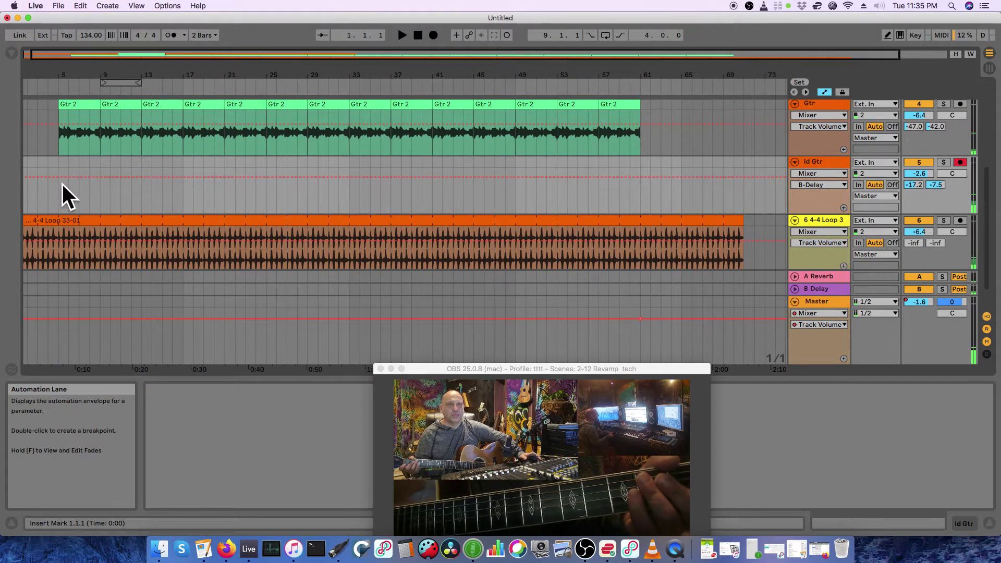
{"action": "left_click", "coordinate": [433, 35]}
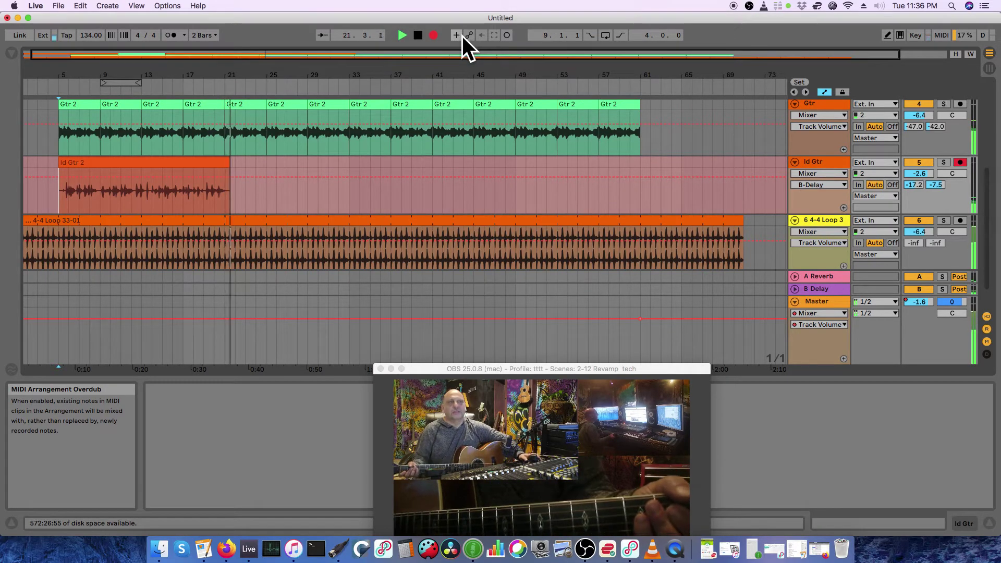
{"action": "left_click", "coordinate": [417, 35]}
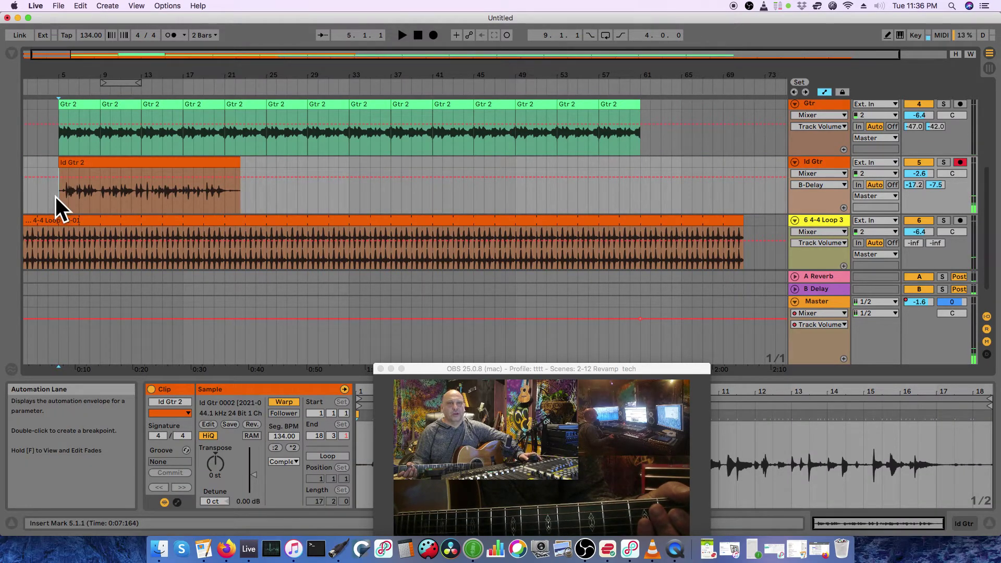
Step: Play back the lead guitar take from bar 5 and adjust the ld Gtr track's volume in Session View
{"action": "key", "text": "space"}
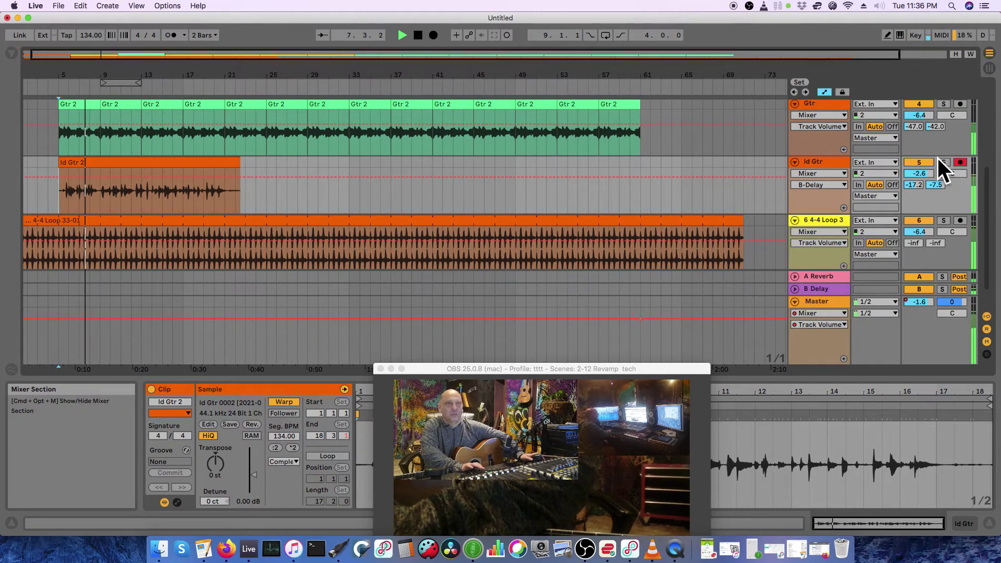
{"action": "left_click", "coordinate": [989, 69]}
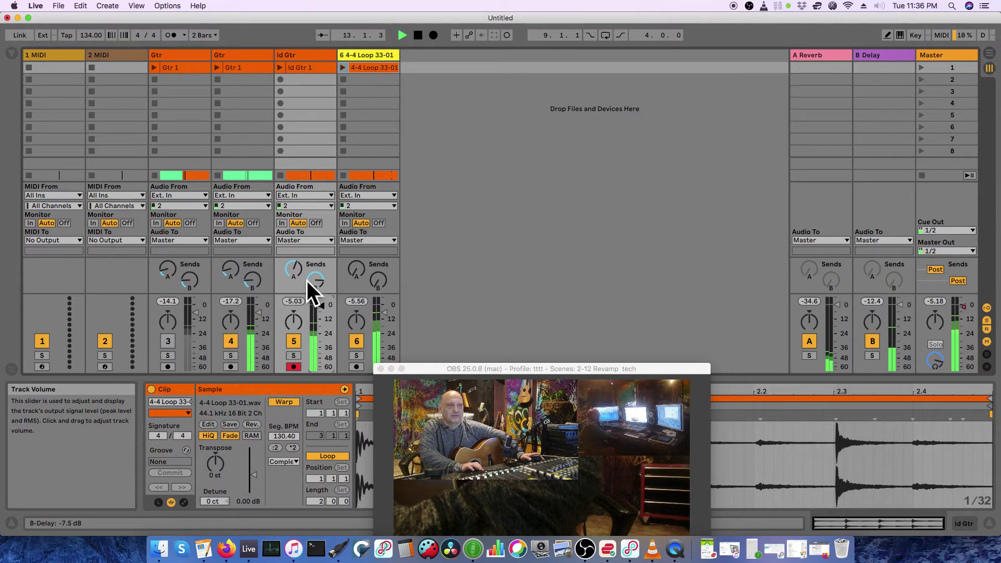
{"action": "left_click_drag", "start_coordinate": [324, 302], "coordinate": [324, 305]}
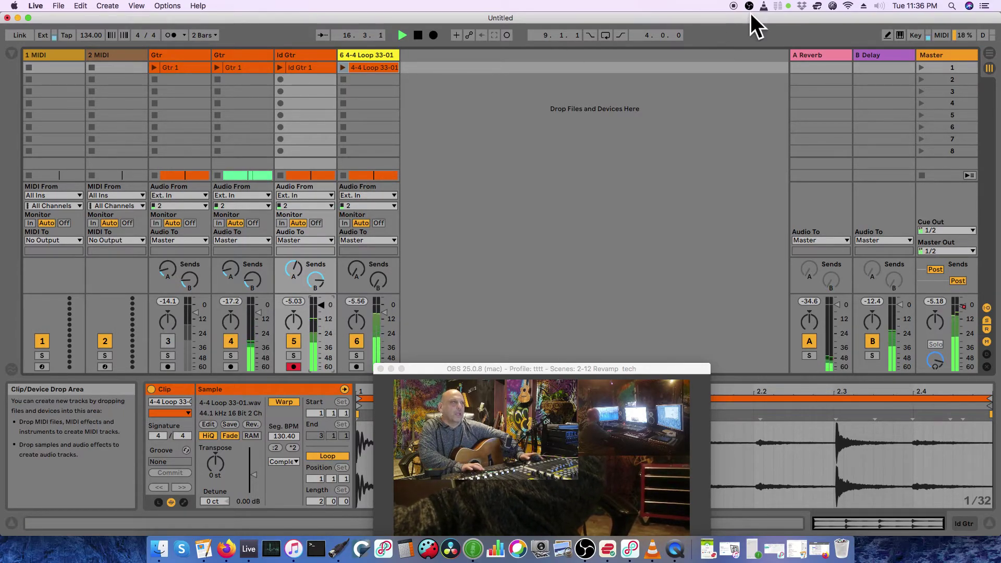
{"action": "left_click", "coordinate": [418, 34]}
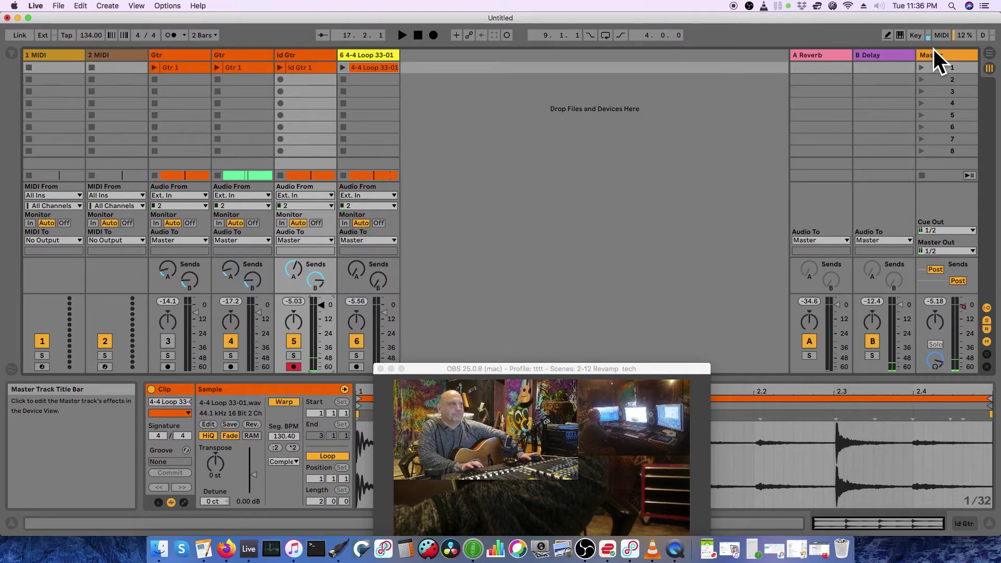
Step: Add the Chorus audio effect from the browser to the ld Gtr track
{"action": "left_click", "coordinate": [12, 53]}
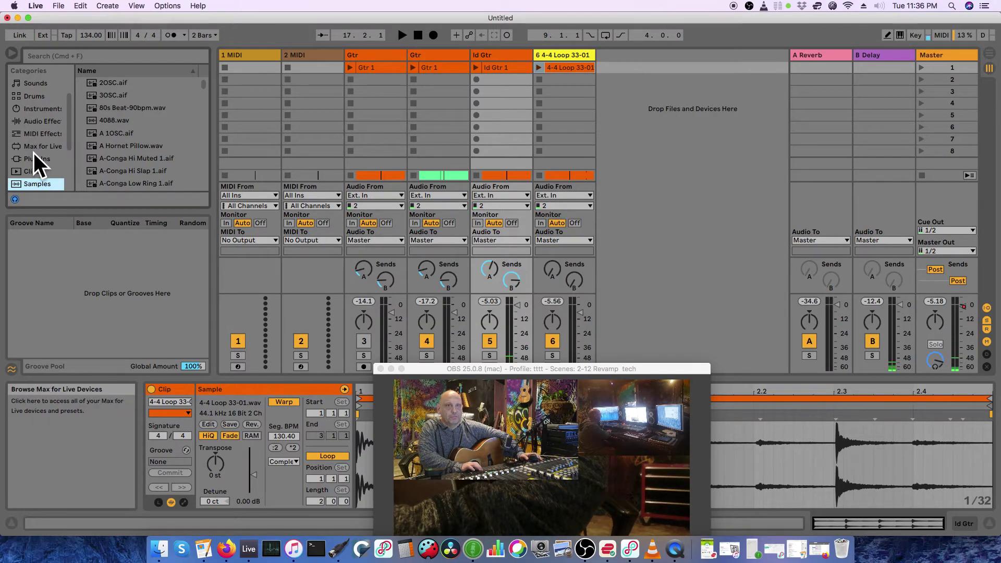
{"action": "left_click", "coordinate": [37, 120]}
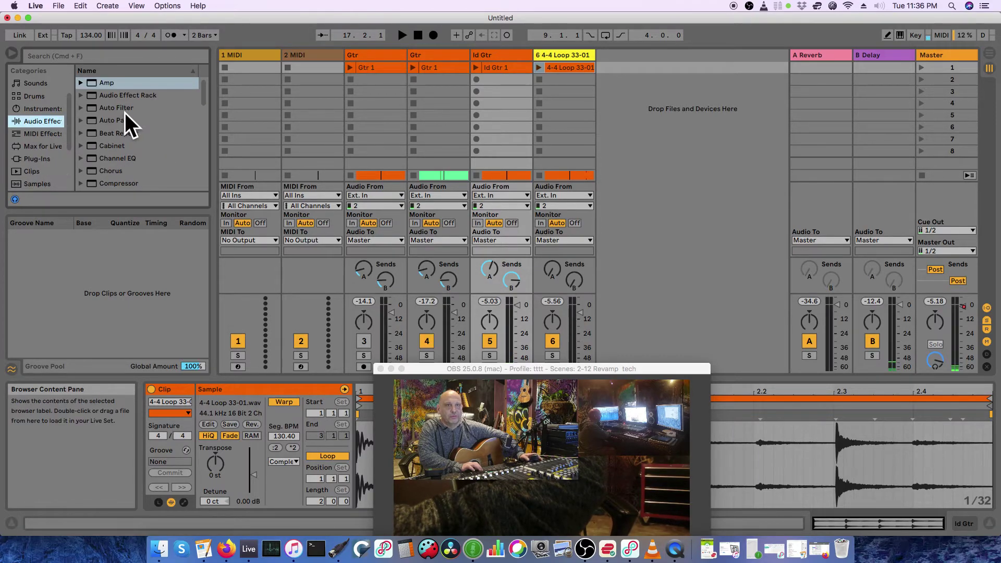
{"action": "scroll", "coordinate": [124, 112], "scroll_direction": "down", "scroll_amount": 1}
{"action": "scroll", "coordinate": [124, 112], "scroll_direction": "down", "scroll_amount": 2}
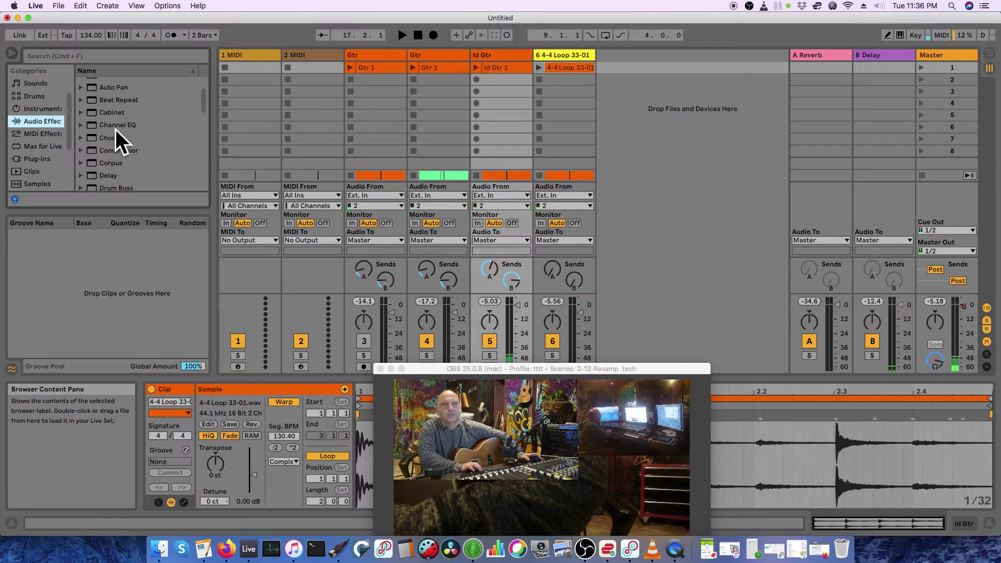
{"action": "left_click_drag", "start_coordinate": [93, 139], "coordinate": [496, 65]}
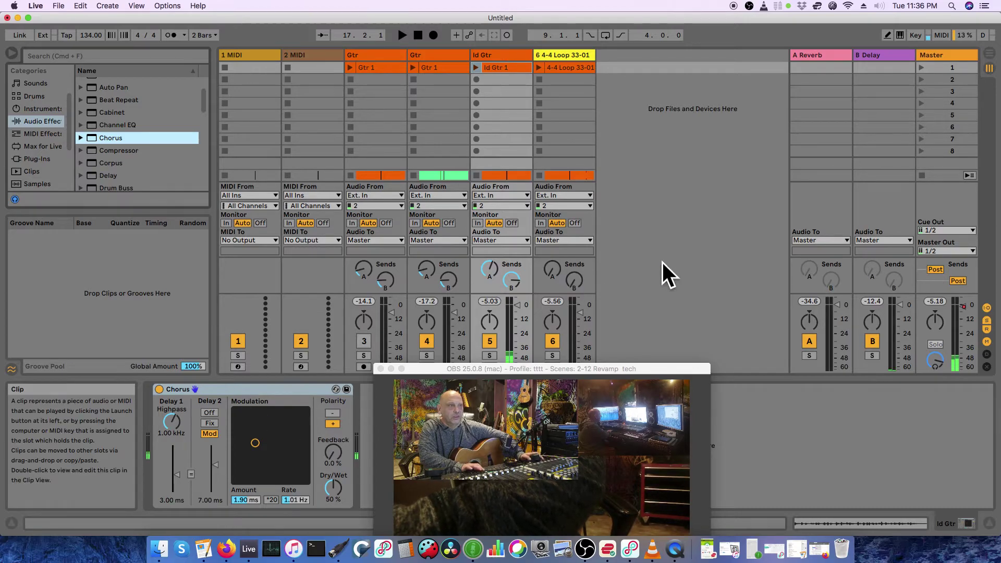
Step: Play the ld Gtr track soloed, set its Chorus feedback to 69 %, and unsolo it
{"action": "left_click", "coordinate": [489, 356]}
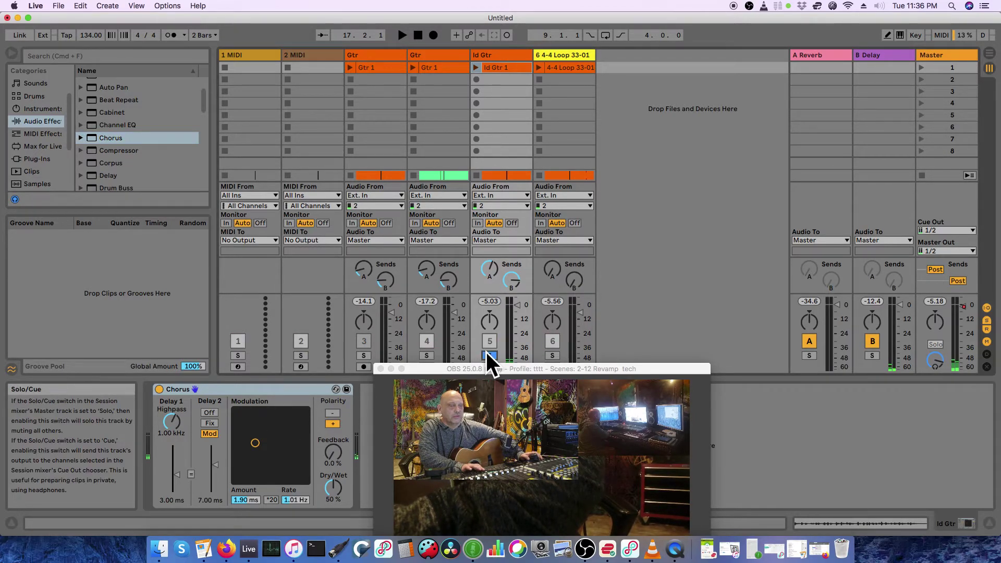
{"action": "key", "text": "space"}
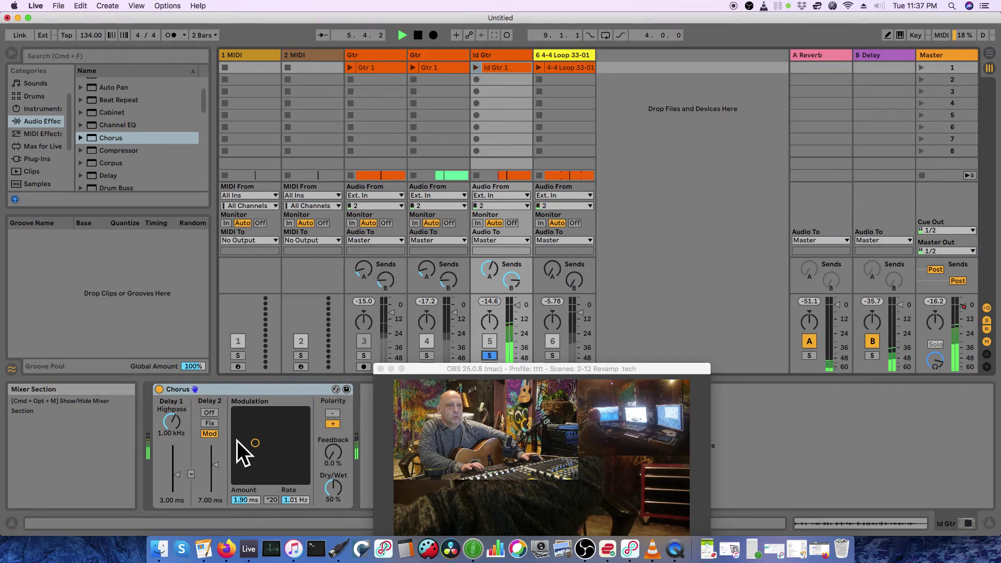
{"action": "left_click_drag", "start_coordinate": [334, 454], "coordinate": [334, 420]}
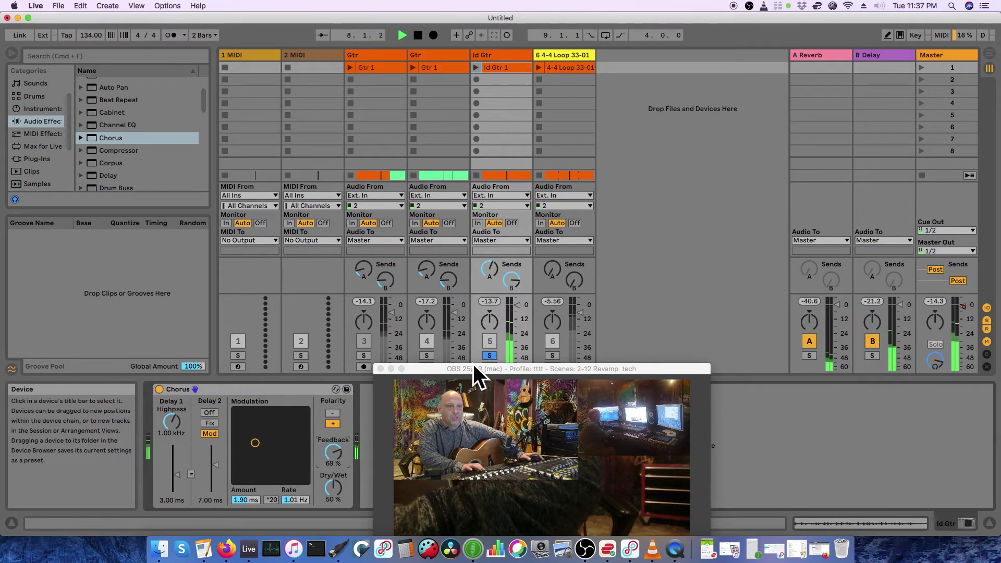
{"action": "left_click", "coordinate": [489, 356]}
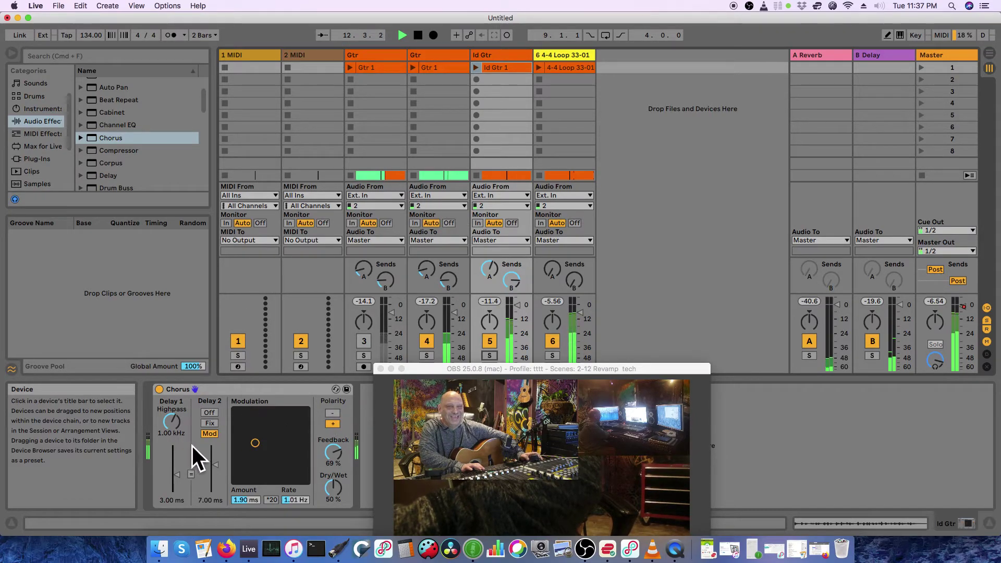
Step: Lower the Chorus Dry/Wet to 23 % and nudge the Master track's volume during playback
{"action": "left_click", "coordinate": [344, 500]}
{"action": "left_click_drag", "start_coordinate": [344, 501], "coordinate": [344, 514]}
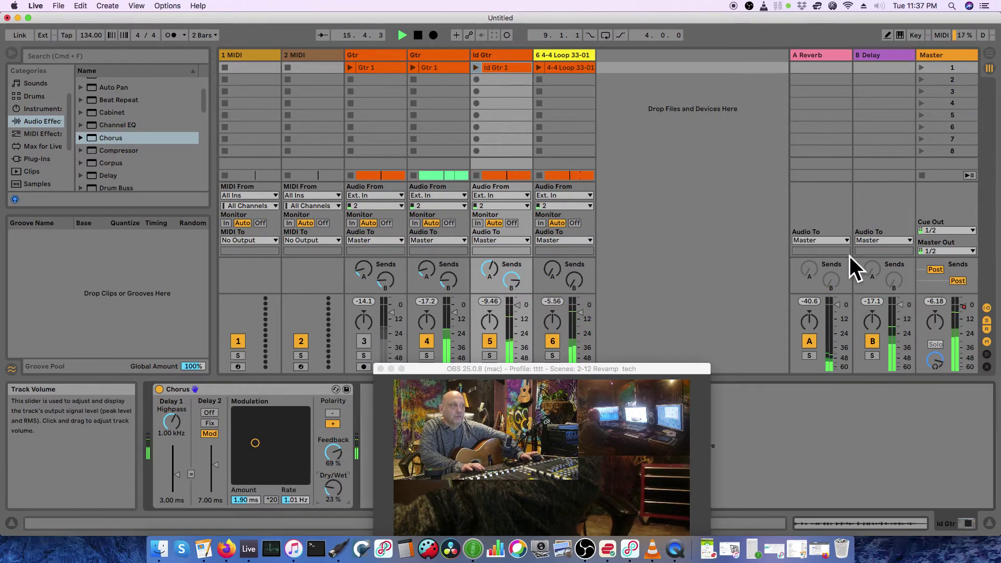
{"action": "left_click_drag", "start_coordinate": [963, 307], "coordinate": [963, 304]}
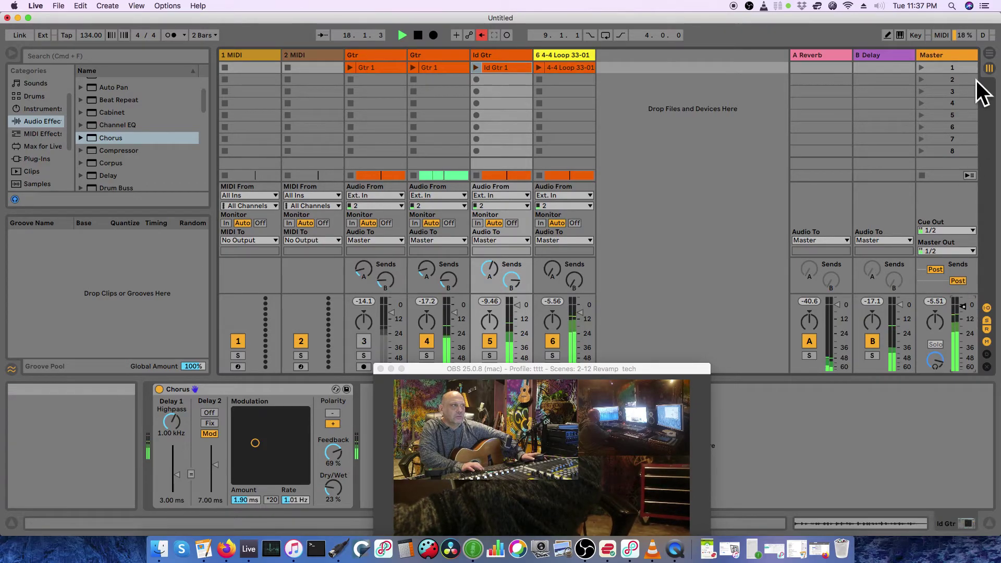
Step: Stop playback and draw a Master volume fade-out from bar 17 to -inf dB at bar 22, held to about bar 30, with automation re-enabled
{"action": "left_click", "coordinate": [989, 53]}
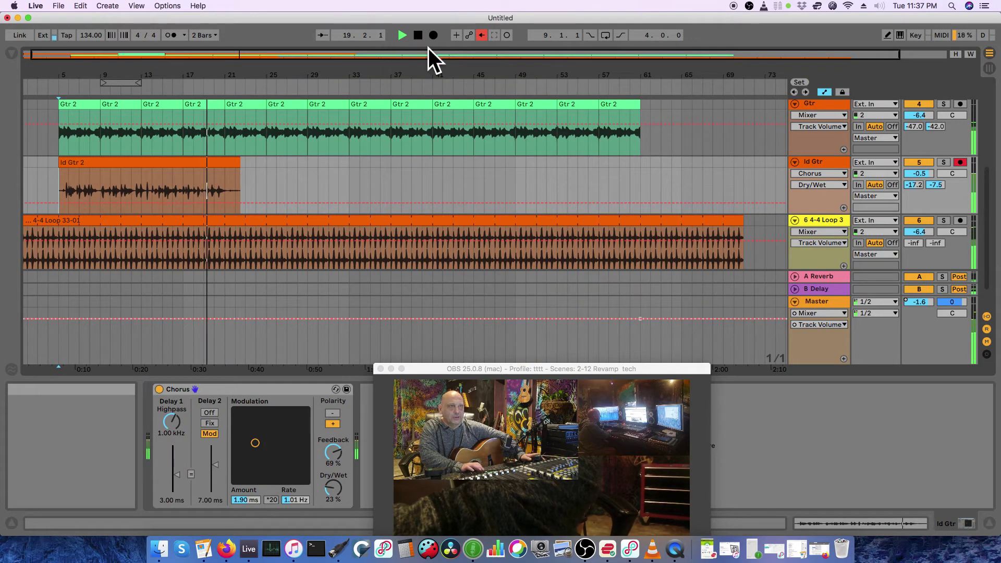
{"action": "left_click", "coordinate": [417, 36]}
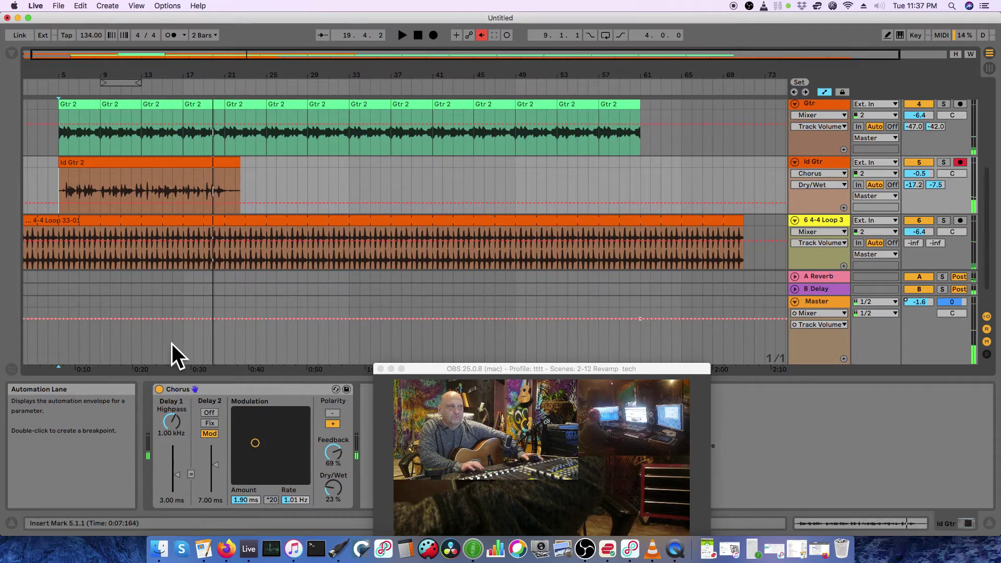
{"action": "scroll", "coordinate": [172, 347], "scroll_direction": "down", "scroll_amount": 1}
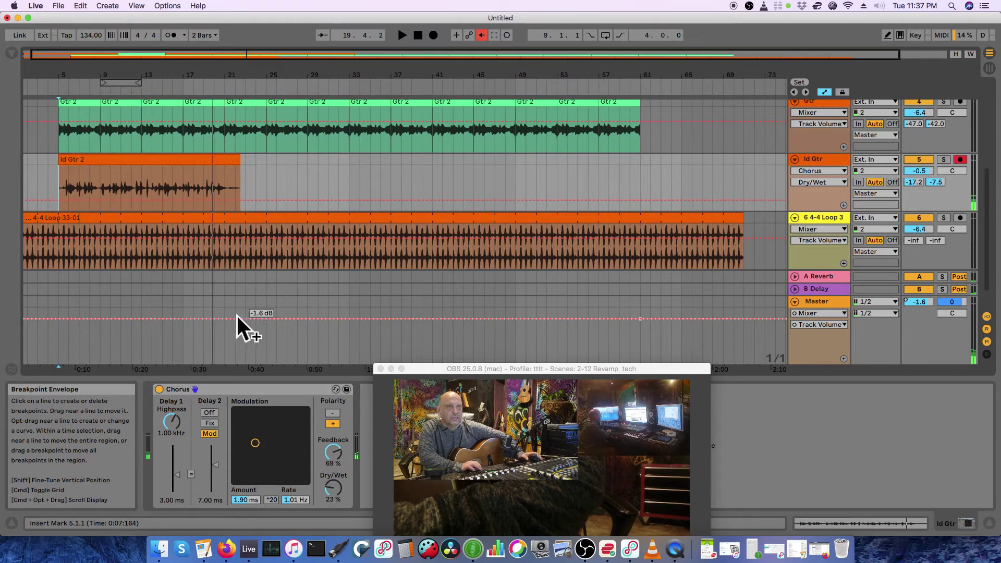
{"action": "left_click", "coordinate": [184, 319]}
{"action": "left_click_drag", "start_coordinate": [213, 319], "coordinate": [234, 363]}
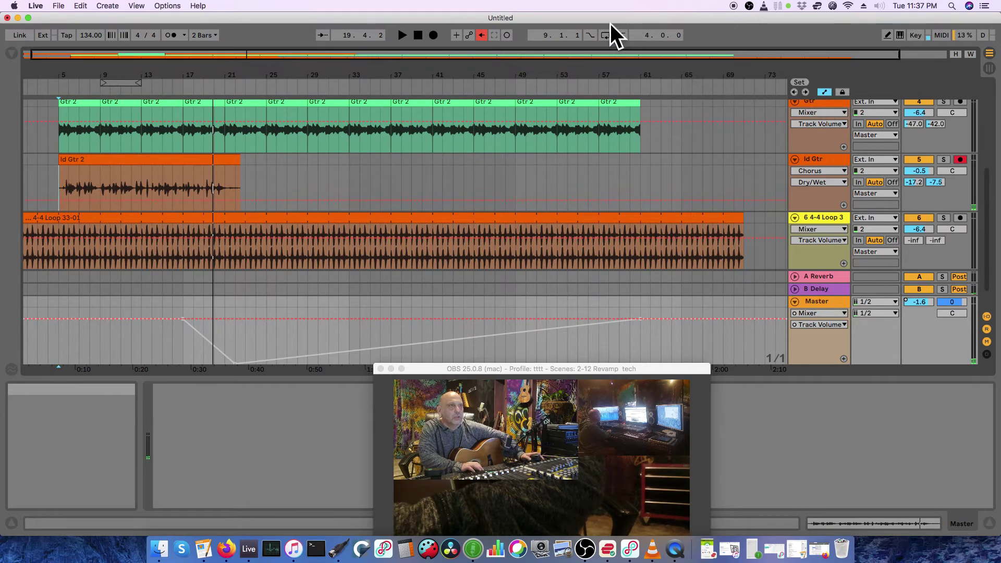
{"action": "left_click", "coordinate": [481, 35]}
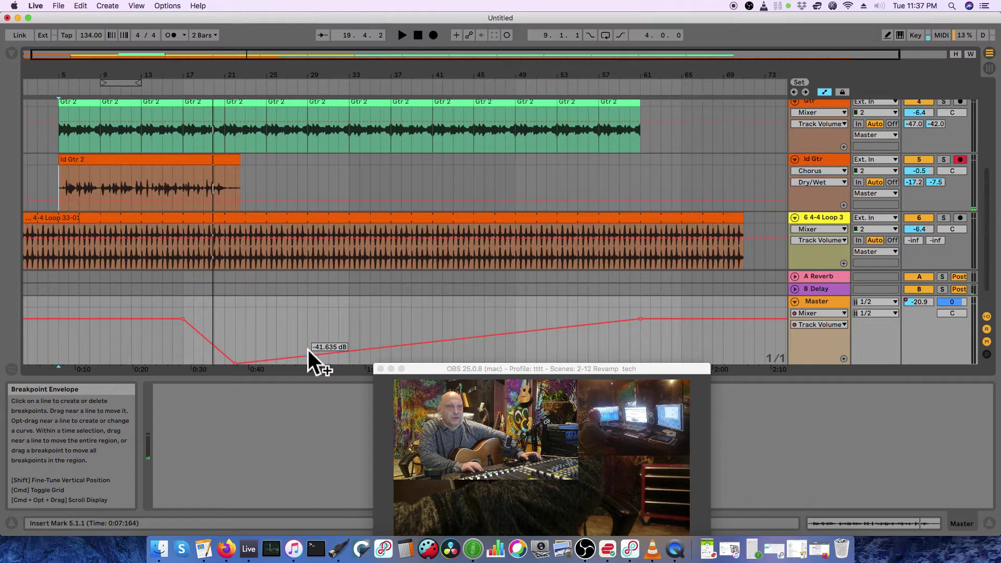
{"action": "left_click_drag", "start_coordinate": [318, 353], "coordinate": [318, 363]}
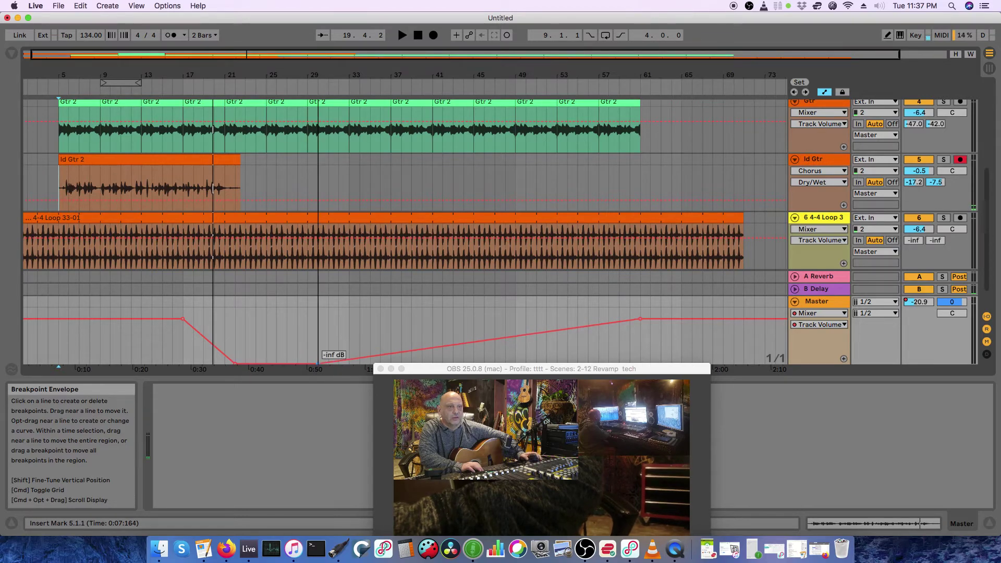
Step: Set the arrangement loop range from bar 5 to bar 22 and select its contents
{"action": "mouse_move", "coordinate": [109, 86]}
{"action": "left_mouse_down"}
{"action": "mouse_move", "coordinate": [68, 84]}
{"action": "mouse_move", "coordinate": [58, 97]}
{"action": "left_mouse_up"}
{"action": "left_click_drag", "start_coordinate": [140, 83], "coordinate": [235, 106]}
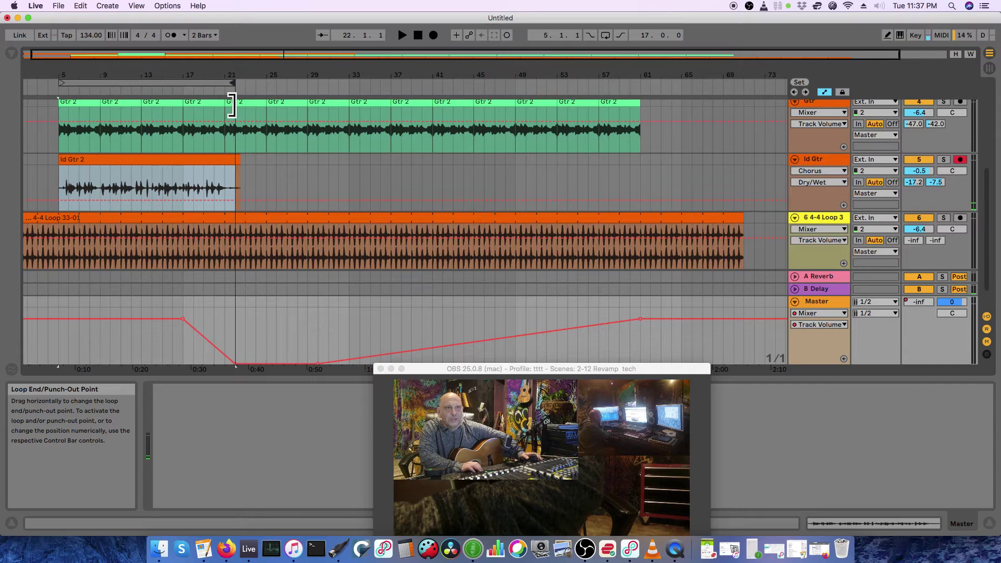
{"action": "left_click", "coordinate": [138, 86]}
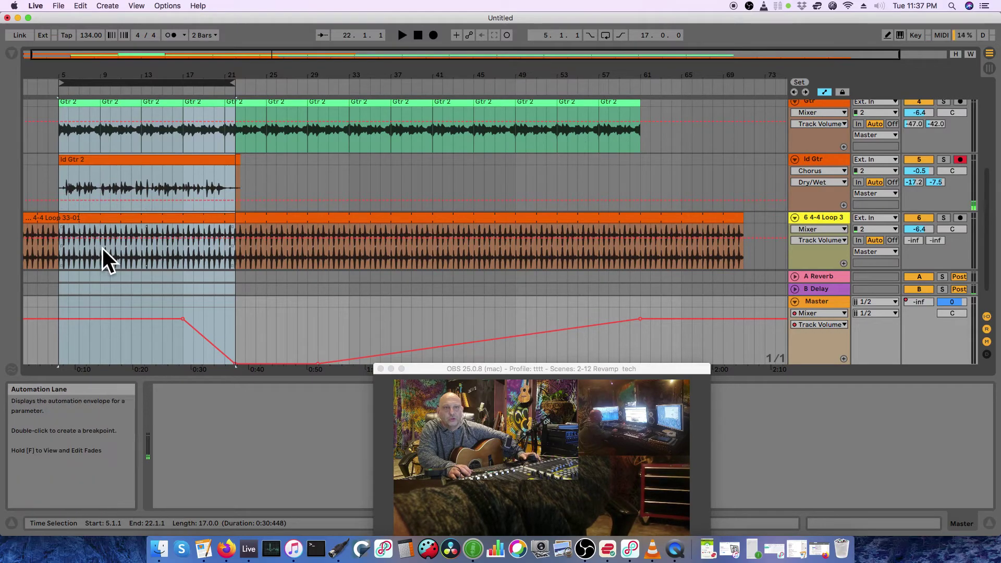
Step: Split the 4-4 Loop 33-01 drum clip at bars 5 and 11 and deactivate the section between them
{"action": "left_click", "coordinate": [61, 255]}
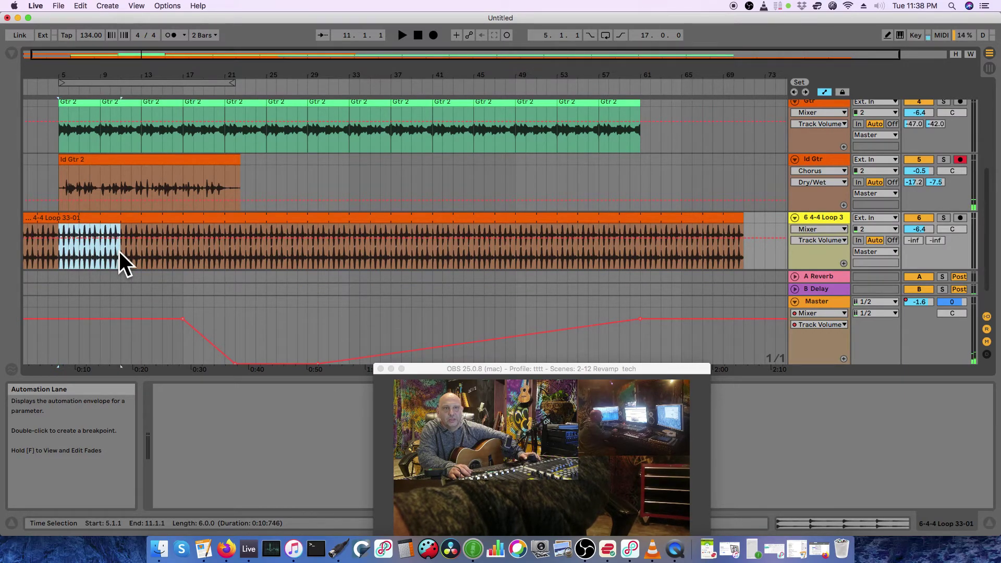
{"action": "left_click_drag", "start_coordinate": [119, 252], "coordinate": [119, 252]}
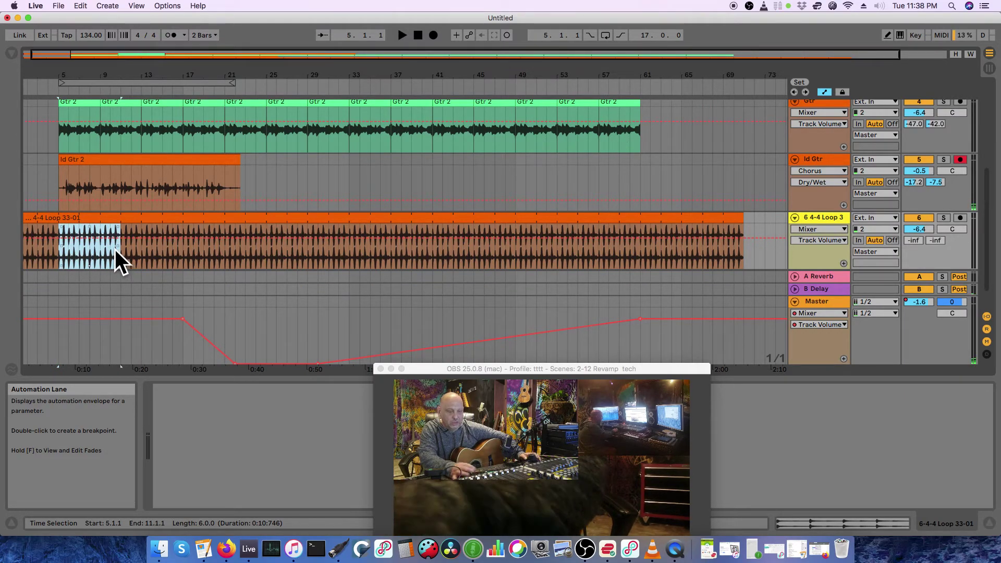
{"action": "key", "text": "super+e"}
{"action": "left_click", "coordinate": [89, 218]}
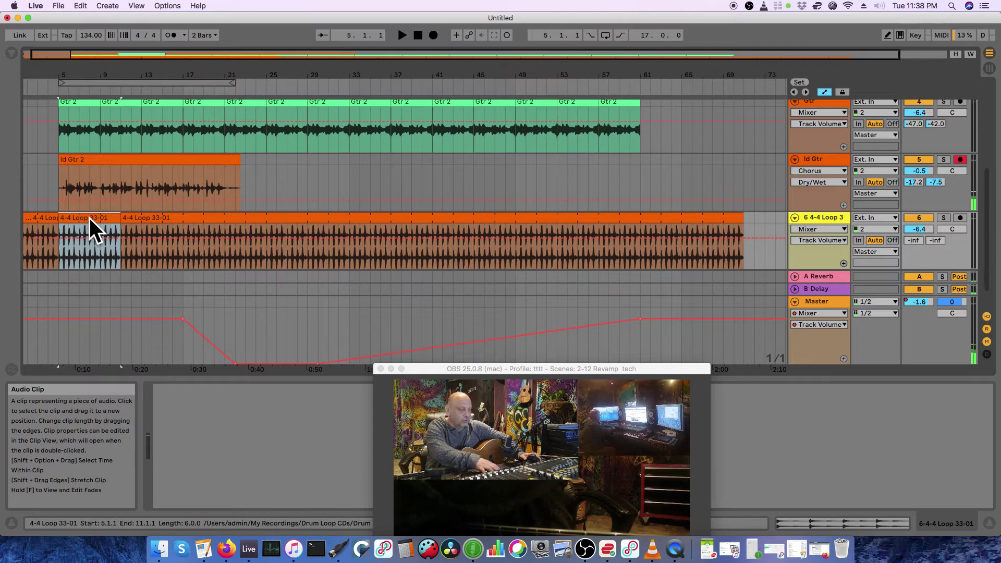
{"action": "key", "text": "0"}
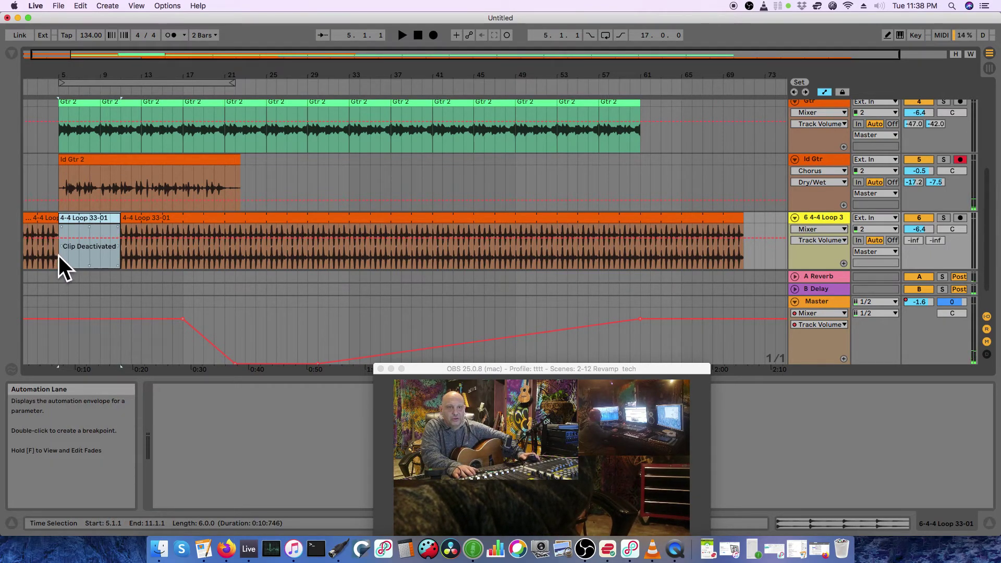
Step: Play the loop range from bar 5 and set the ld Gtr track's Chorus Dry/Wet to 17 %
{"action": "left_click", "coordinate": [100, 80]}
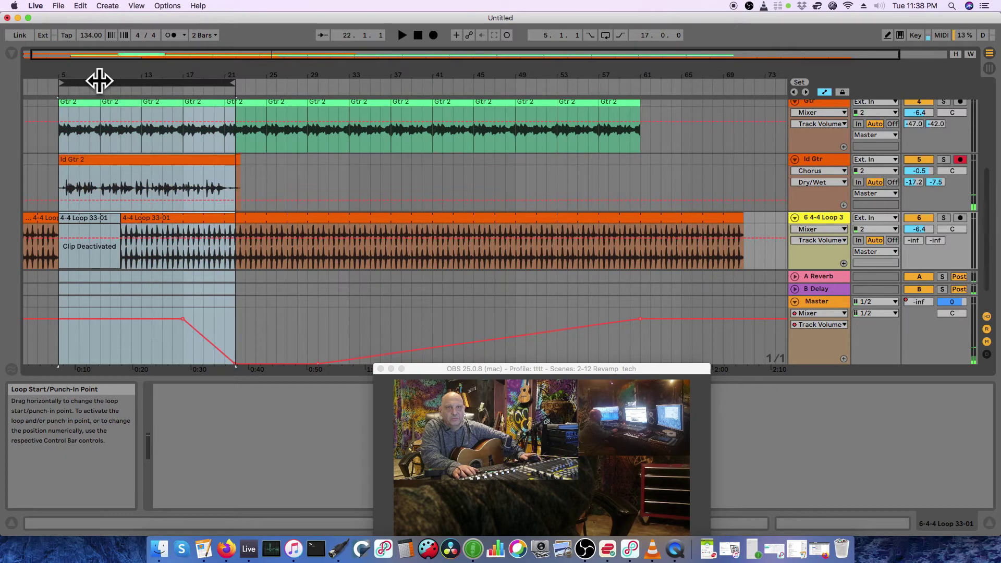
{"action": "key", "text": "space"}
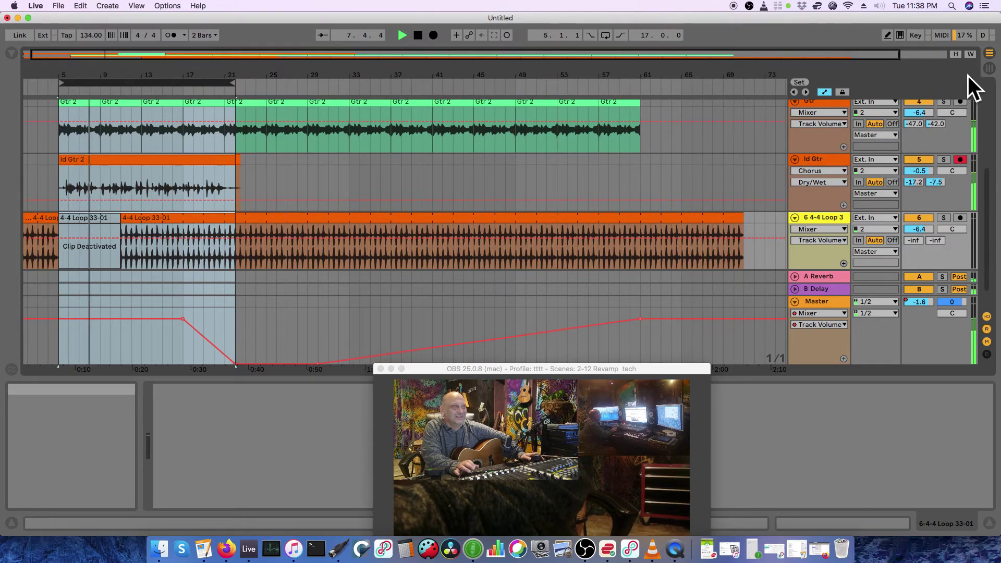
{"action": "left_click", "coordinate": [989, 69]}
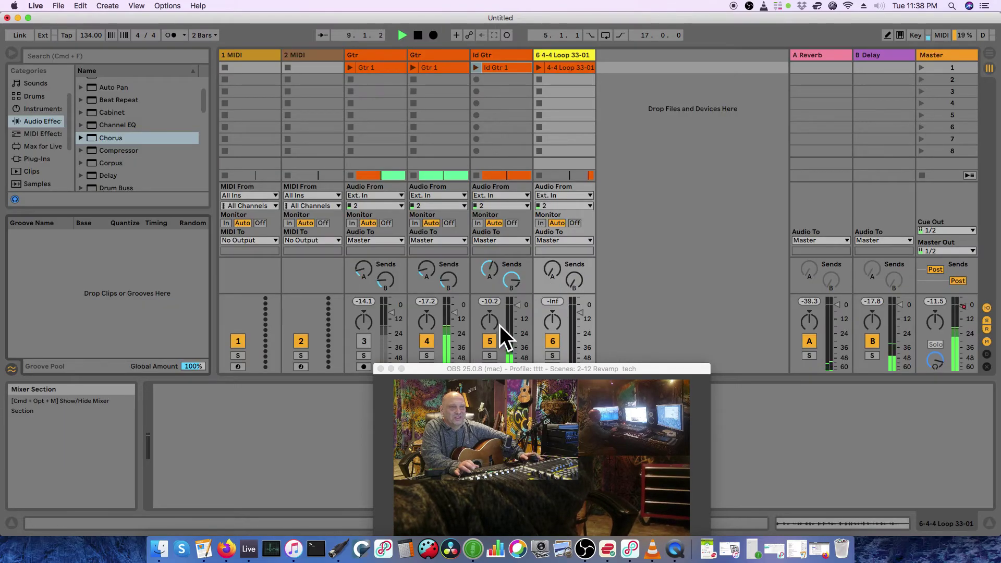
{"action": "left_click", "coordinate": [498, 54]}
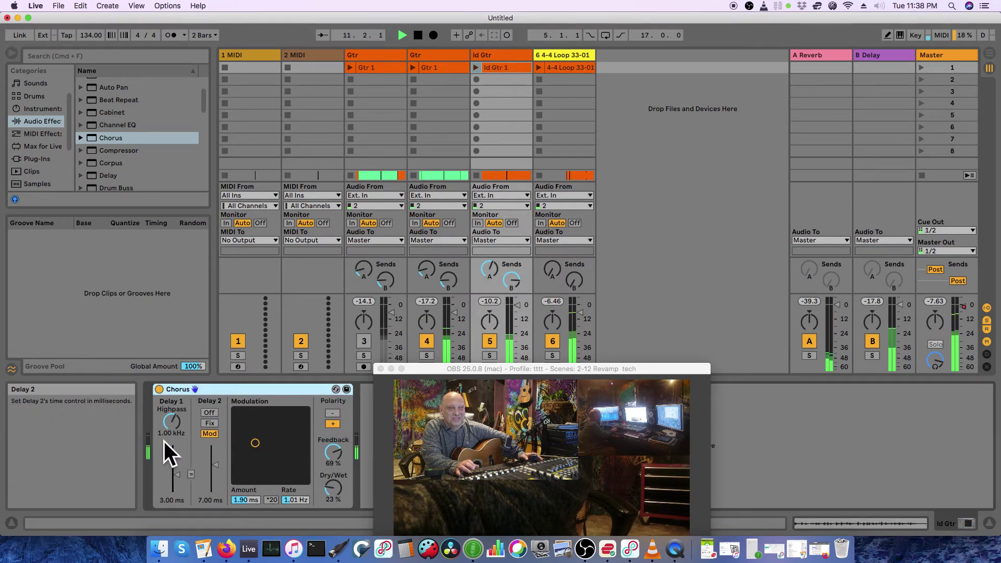
{"action": "left_click_drag", "start_coordinate": [333, 487], "coordinate": [333, 495]}
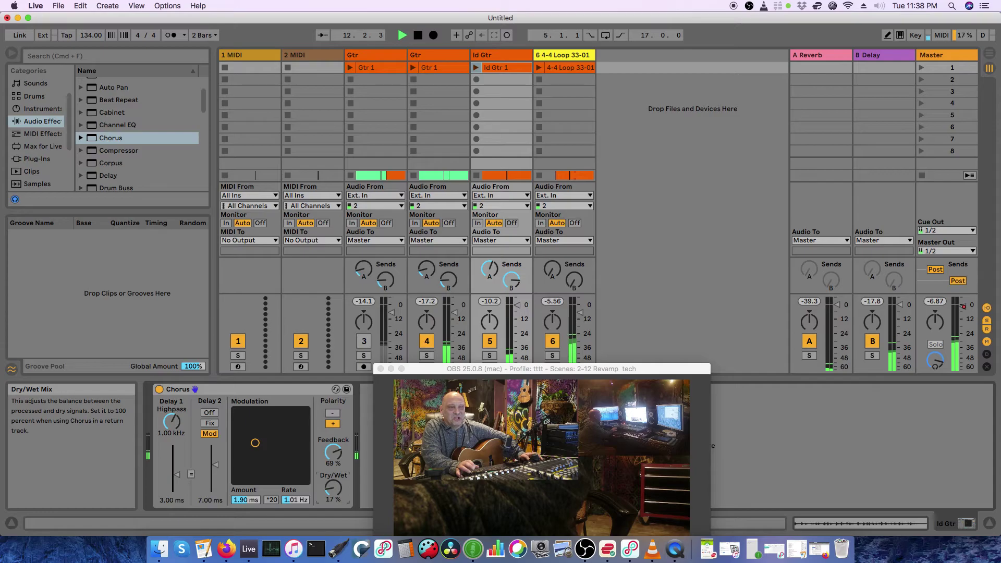
Step: Reactivate the drum loop clip section between bars 5 and 11 in Arrangement View
{"action": "left_click", "coordinate": [989, 55]}
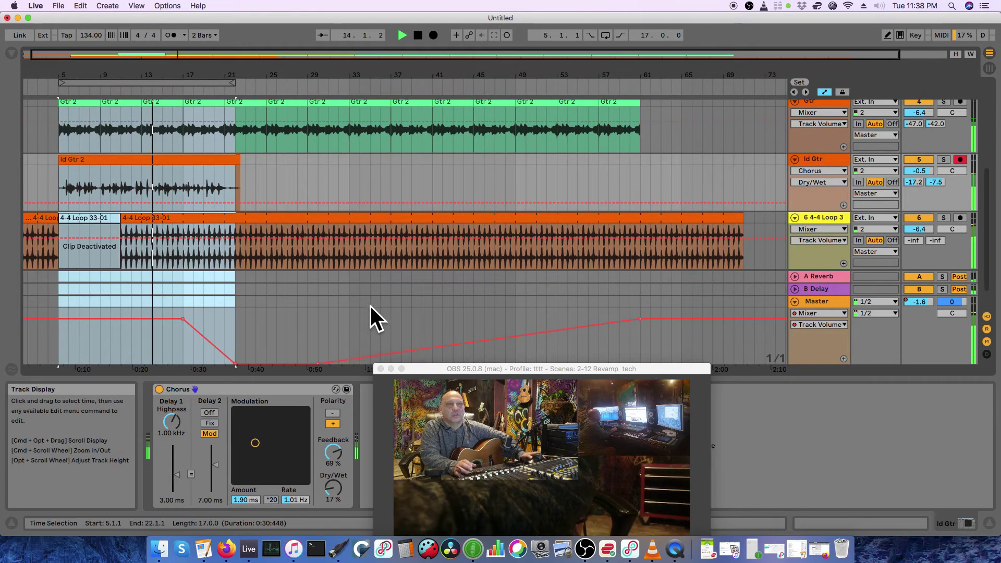
{"action": "left_click", "coordinate": [85, 217]}
{"action": "key", "text": "0"}
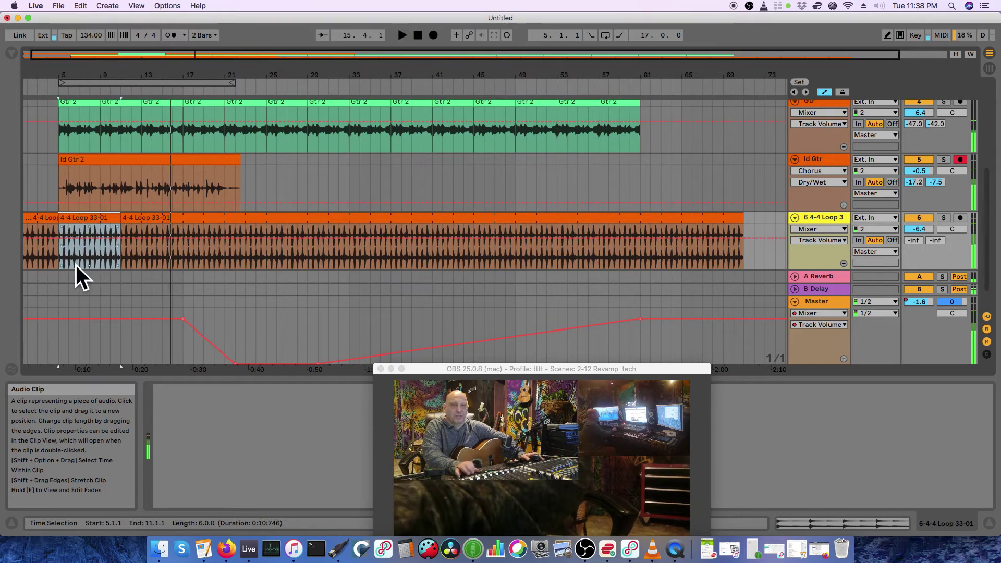
{"action": "left_click", "coordinate": [84, 252]}
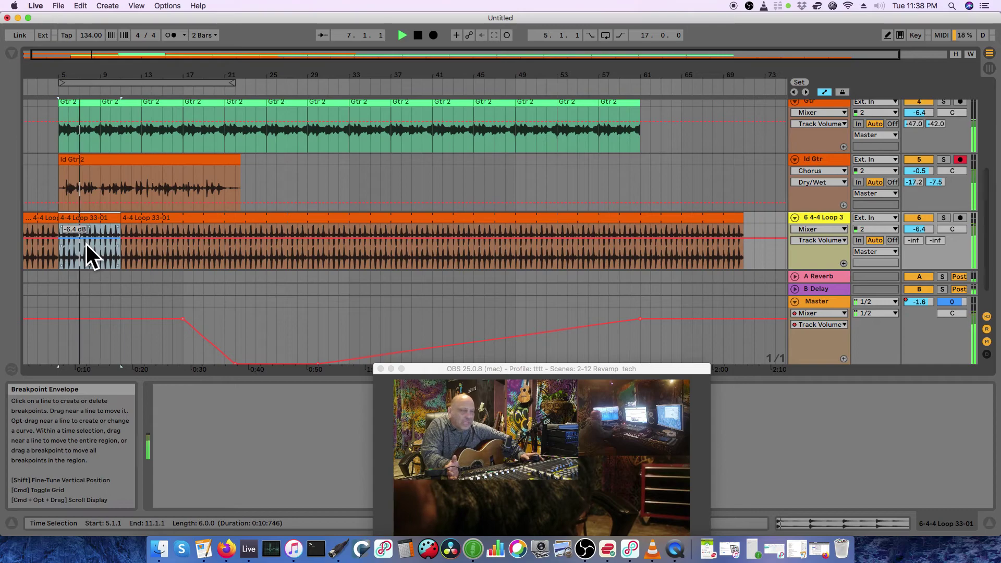
Step: Play the Master fade-out from bar 15, watch the Master fader in Session View, and stop playback back in Arrangement View
{"action": "key", "text": "space"}
{"action": "left_click", "coordinate": [171, 303]}
{"action": "key", "text": "space"}
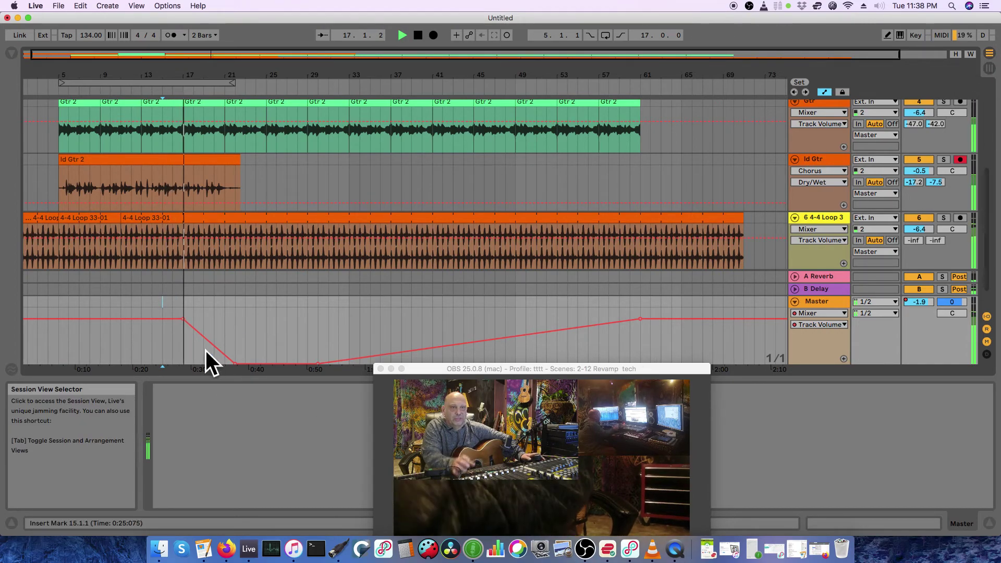
{"action": "left_click", "coordinate": [988, 68]}
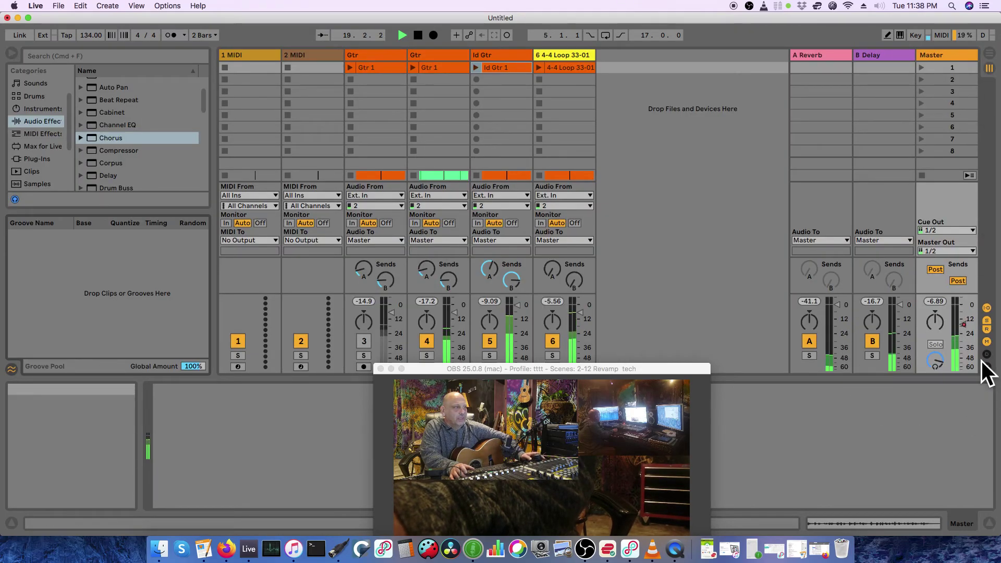
{"action": "left_click", "coordinate": [989, 54]}
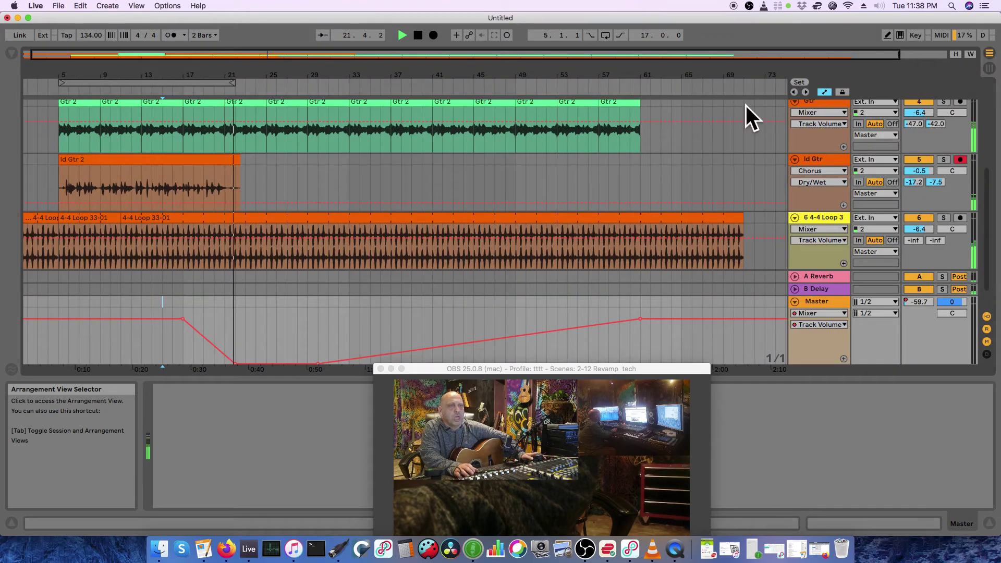
{"action": "left_click", "coordinate": [419, 35]}
Step: Set up an audio export of the Master over the loop range from bar 5 at a 44100 Hz sample rate, and cancel without rendering
{"action": "left_click", "coordinate": [151, 84]}
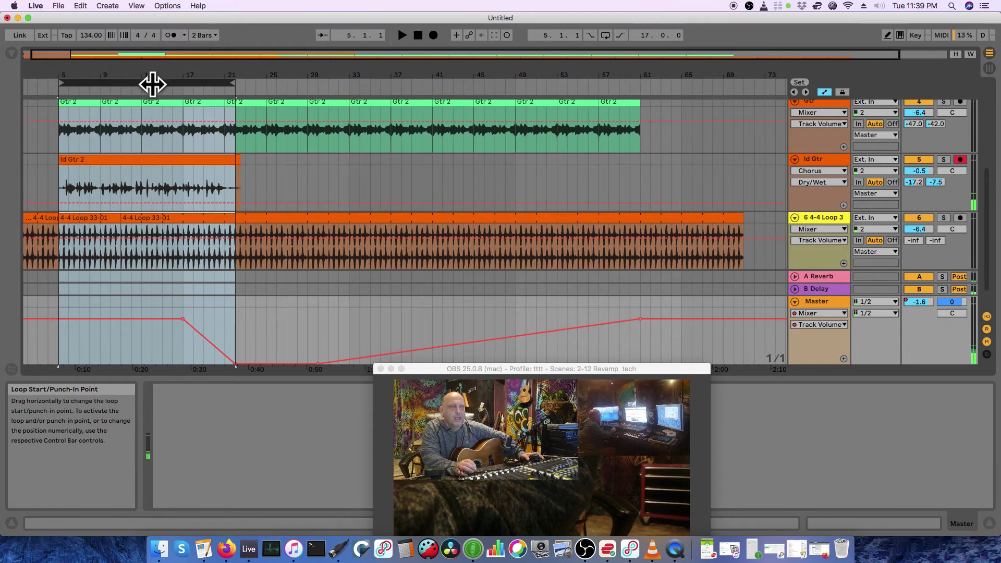
{"action": "left_click", "coordinate": [58, 6]}
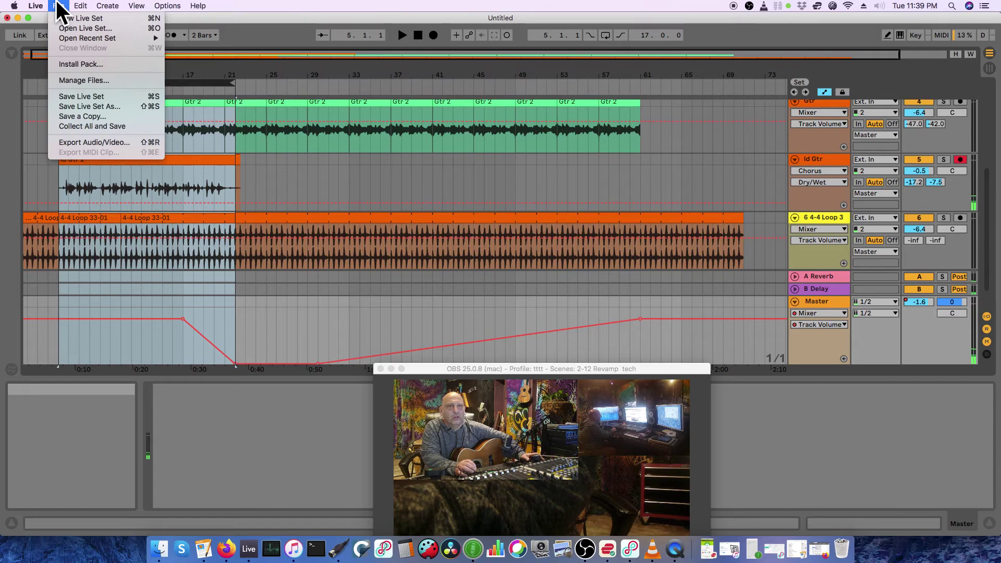
{"action": "left_click", "coordinate": [97, 142]}
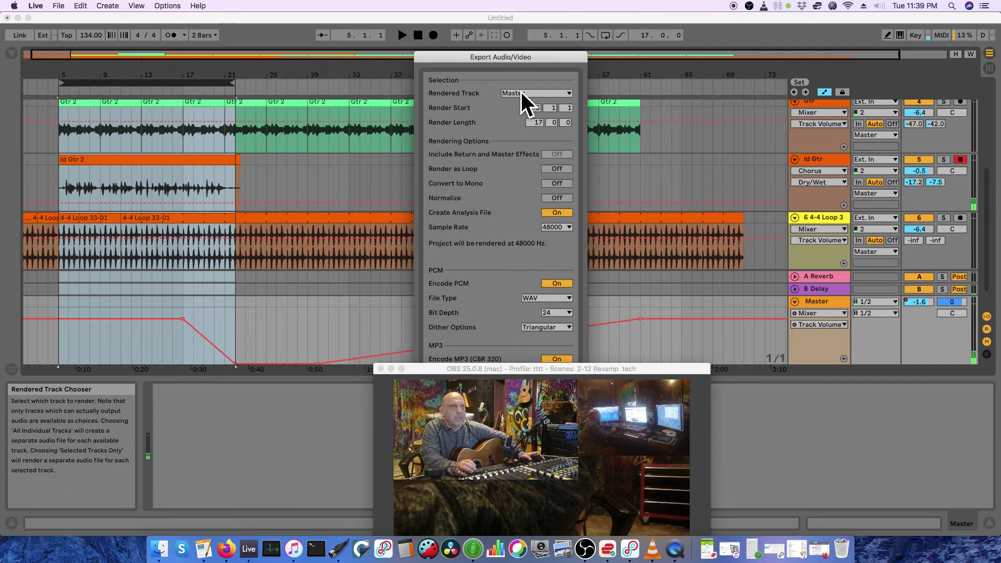
{"action": "left_click", "coordinate": [560, 228]}
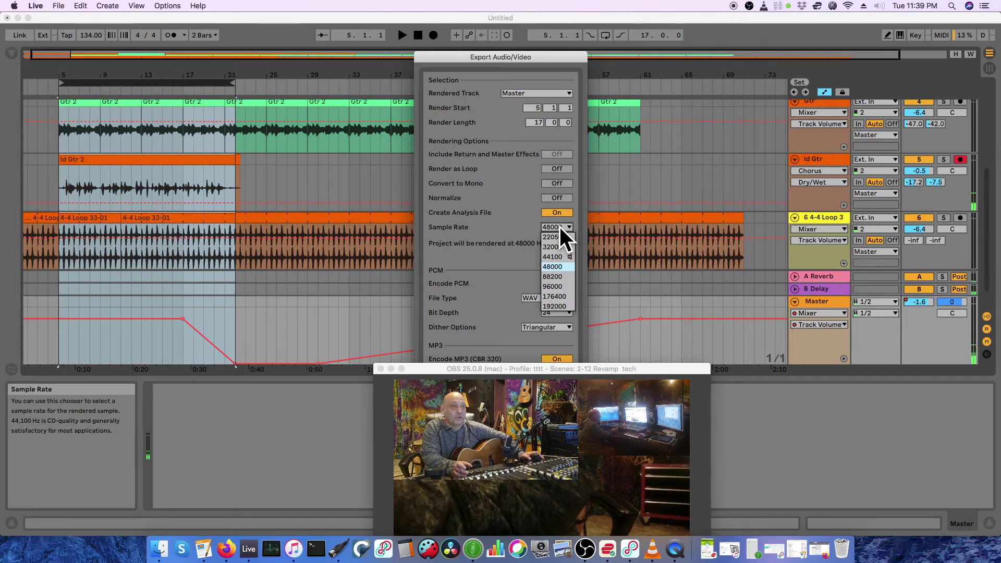
{"action": "left_click", "coordinate": [558, 255]}
{"action": "left_click_drag", "start_coordinate": [537, 368], "coordinate": [808, 325]}
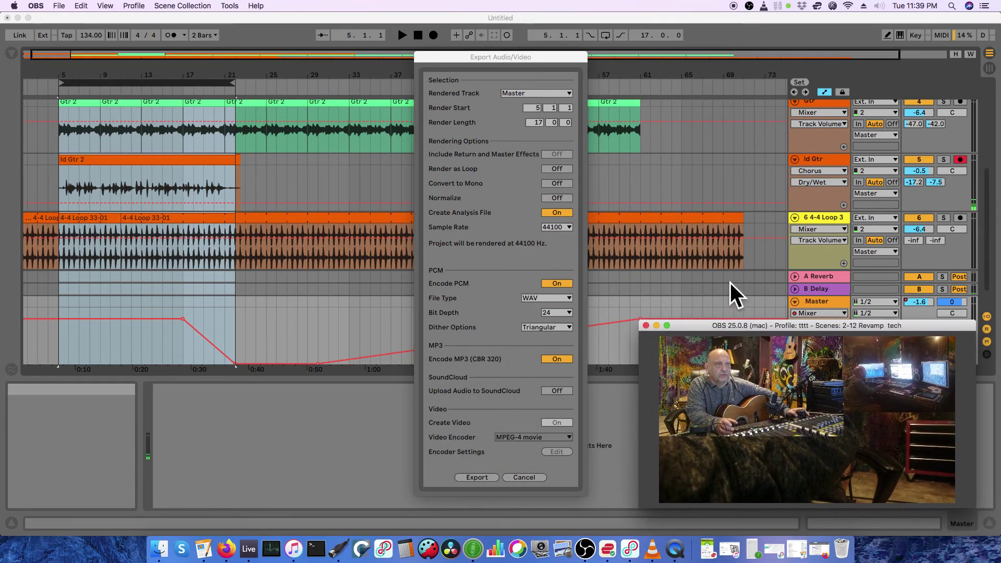
{"action": "left_click", "coordinate": [561, 320]}
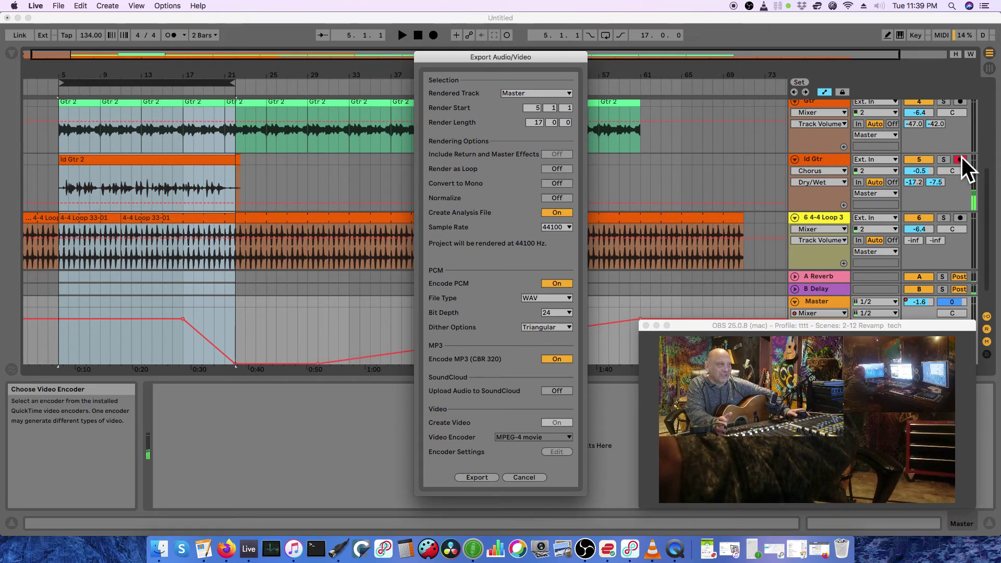
{"action": "left_click", "coordinate": [535, 476]}
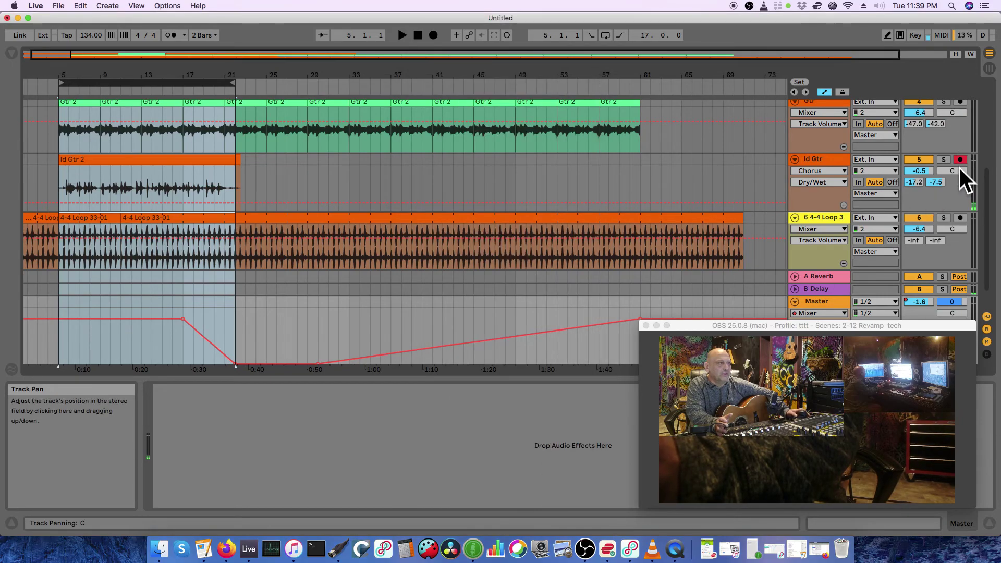
Step: Disarm recording on the ld Gtr track and show the Session View with the browser hidden
{"action": "left_click", "coordinate": [959, 160]}
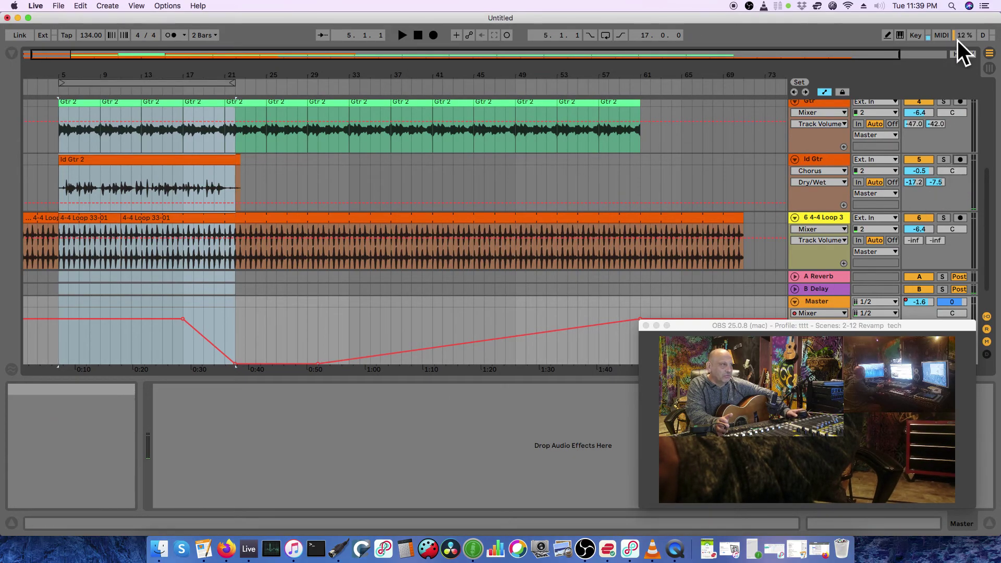
{"action": "left_click", "coordinate": [990, 68]}
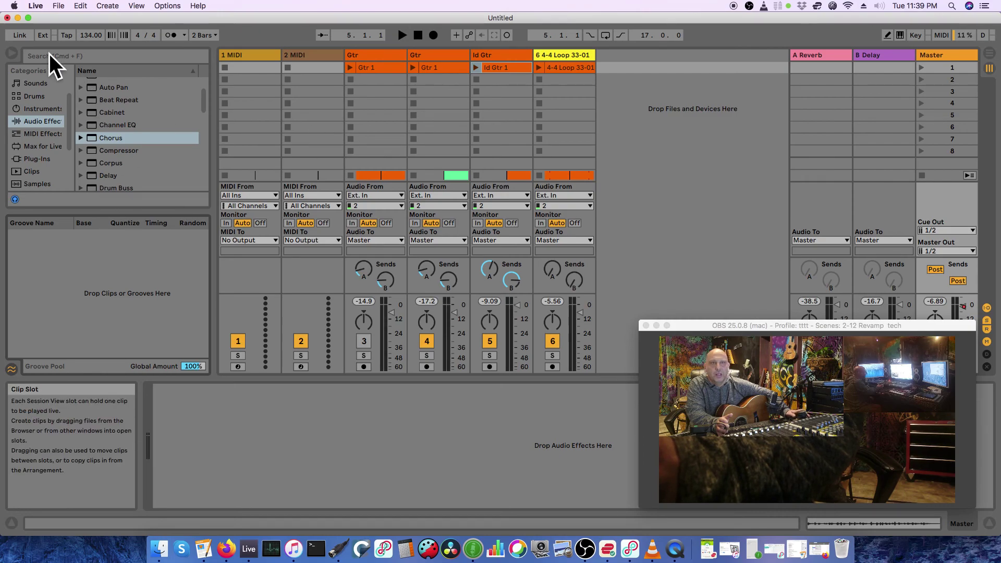
{"action": "left_click", "coordinate": [13, 53]}
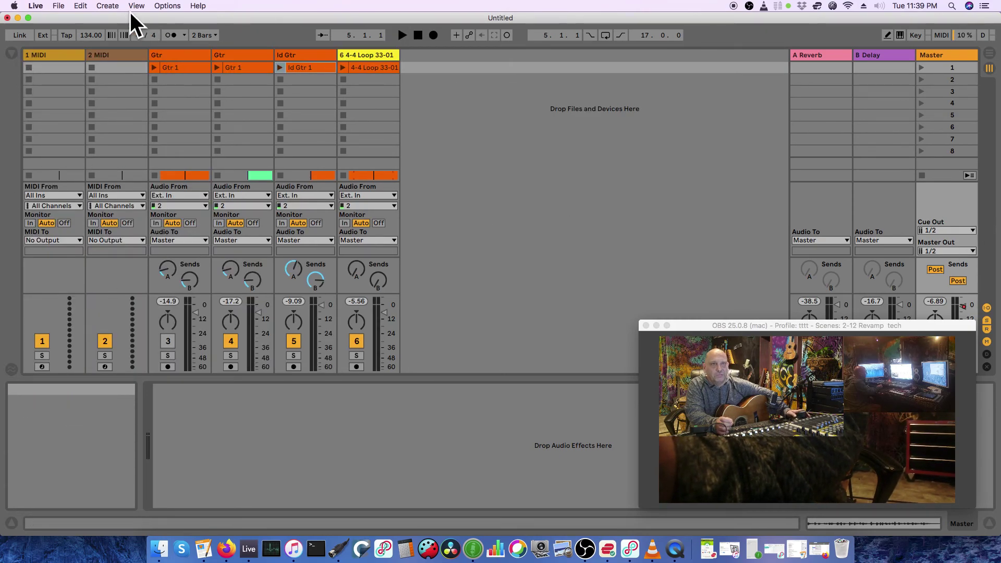
{"action": "left_click", "coordinate": [58, 6]}
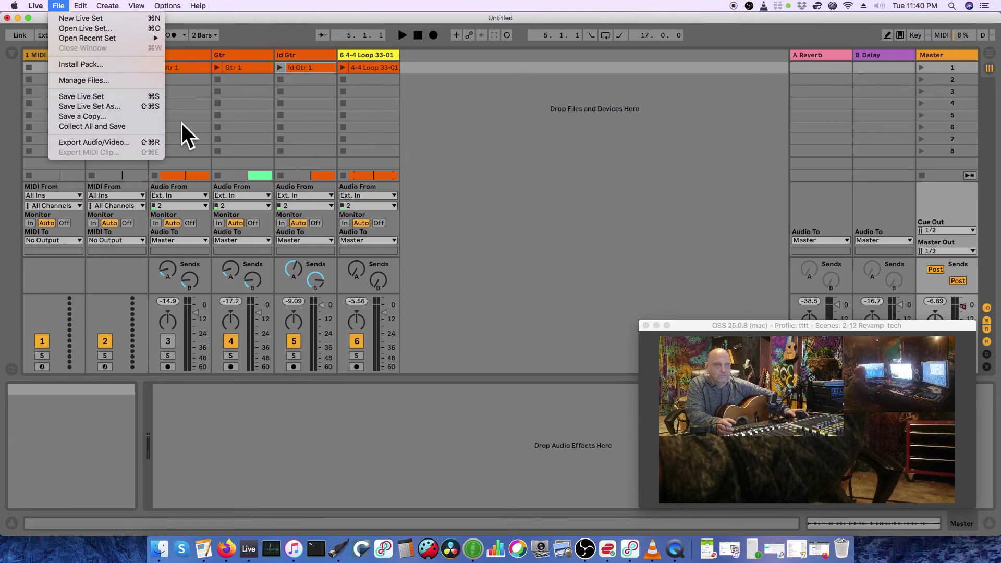
{"action": "left_click", "coordinate": [577, 74]}
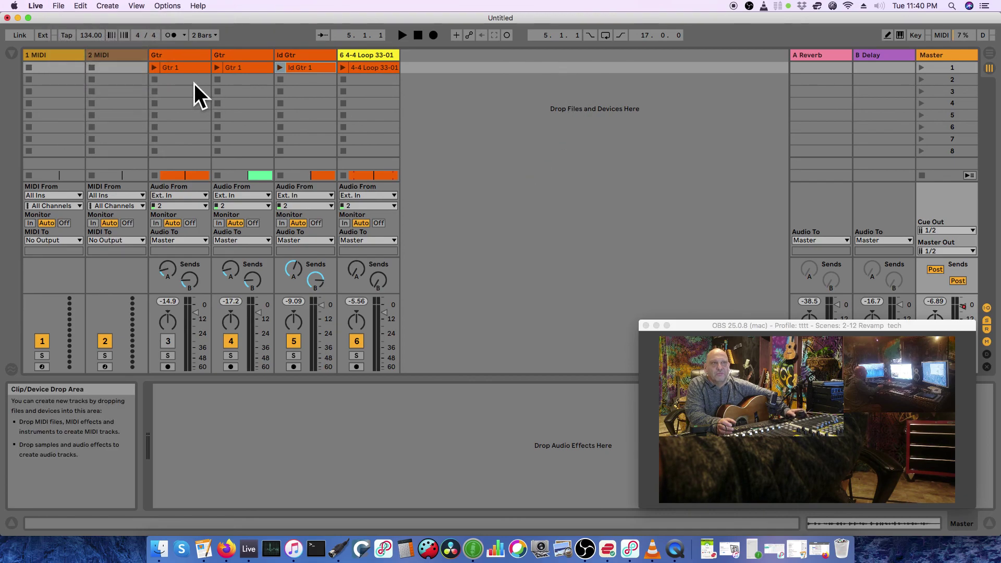
Step: Insert two new audio tracks after the 4-4 Loop 33-01 track in Session View
{"action": "right_click", "coordinate": [417, 55]}
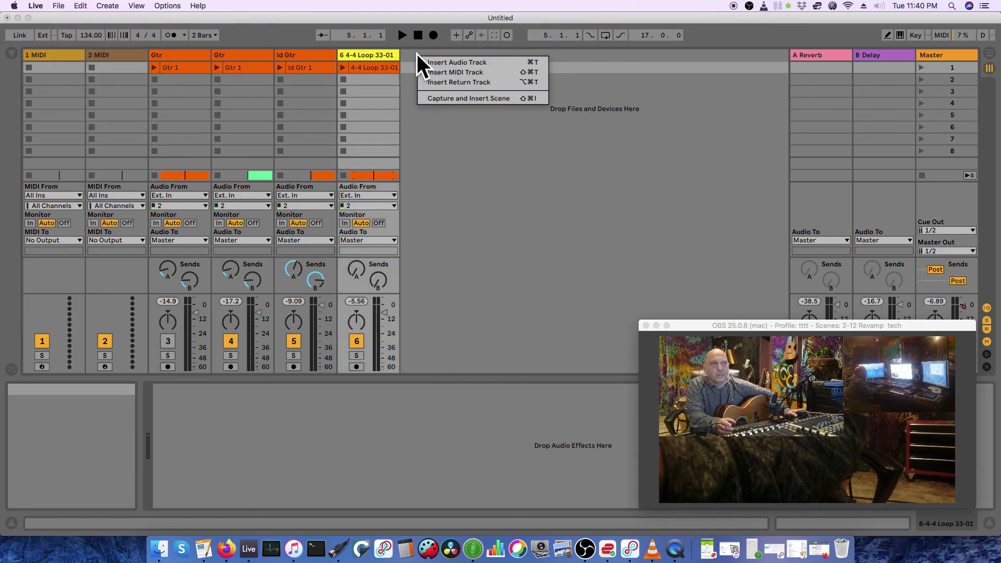
{"action": "left_click", "coordinate": [443, 62]}
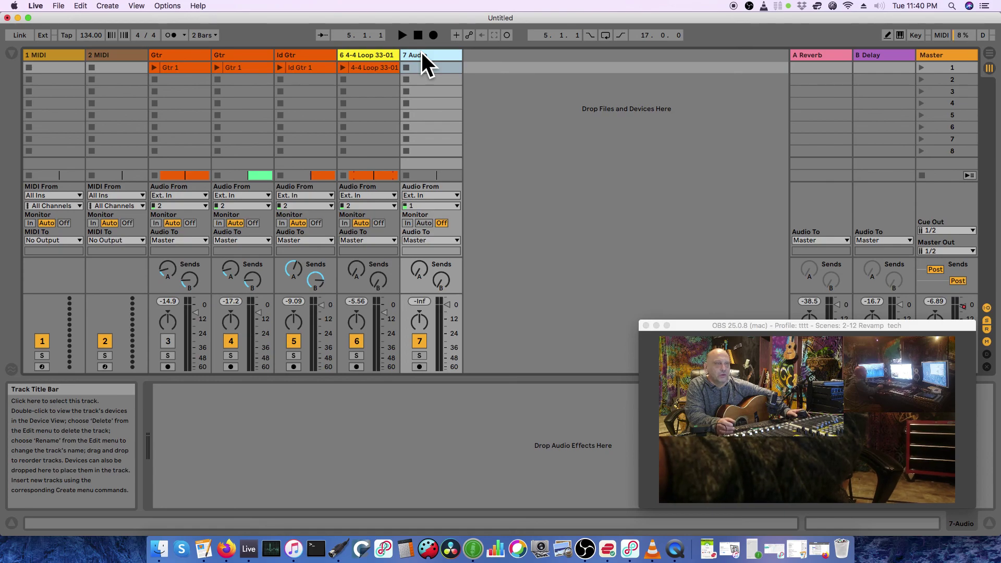
{"action": "right_click", "coordinate": [475, 51]}
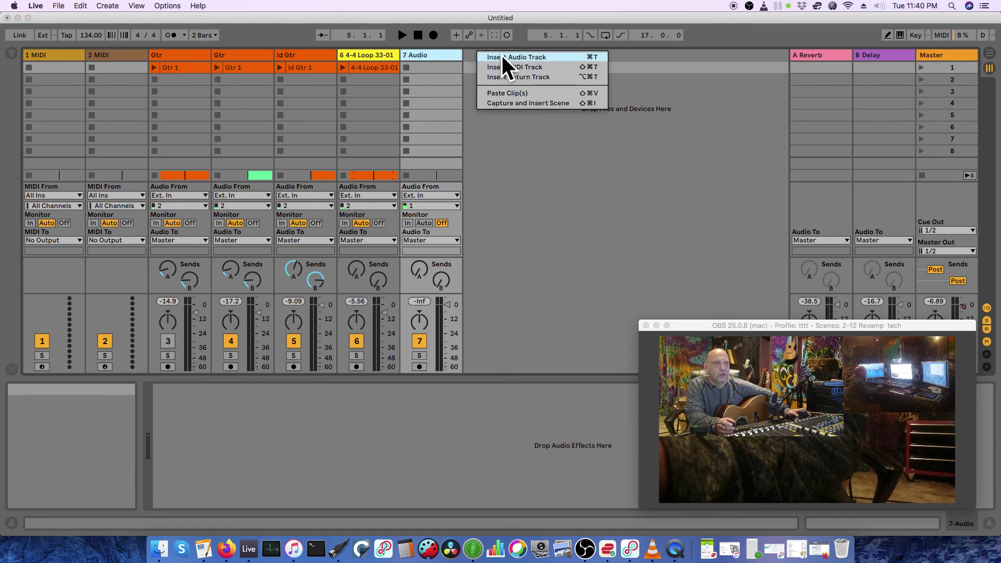
{"action": "left_click", "coordinate": [502, 56]}
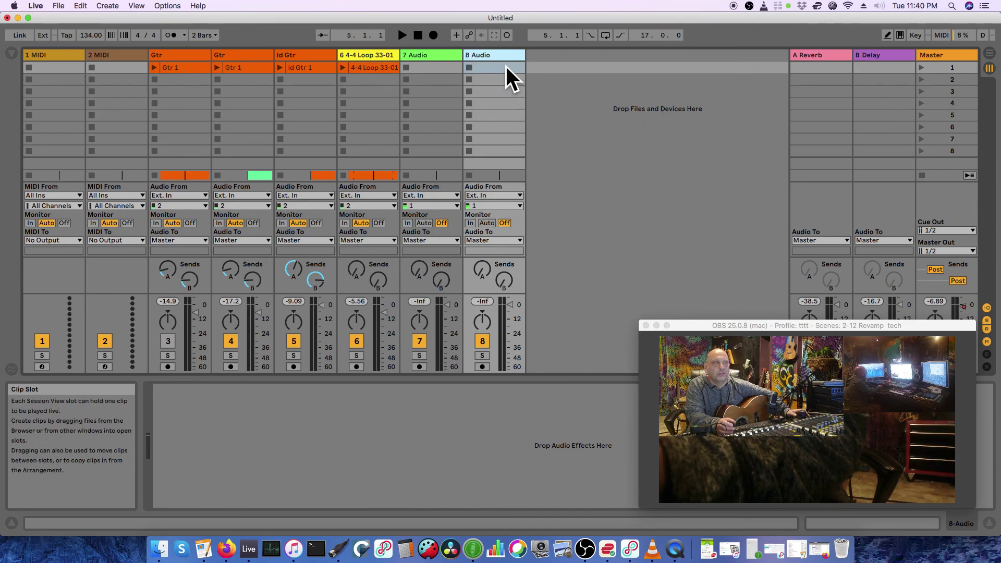
Step: Delete the 8 Audio track and the 2 MIDI track
{"action": "key", "text": "Delete"}
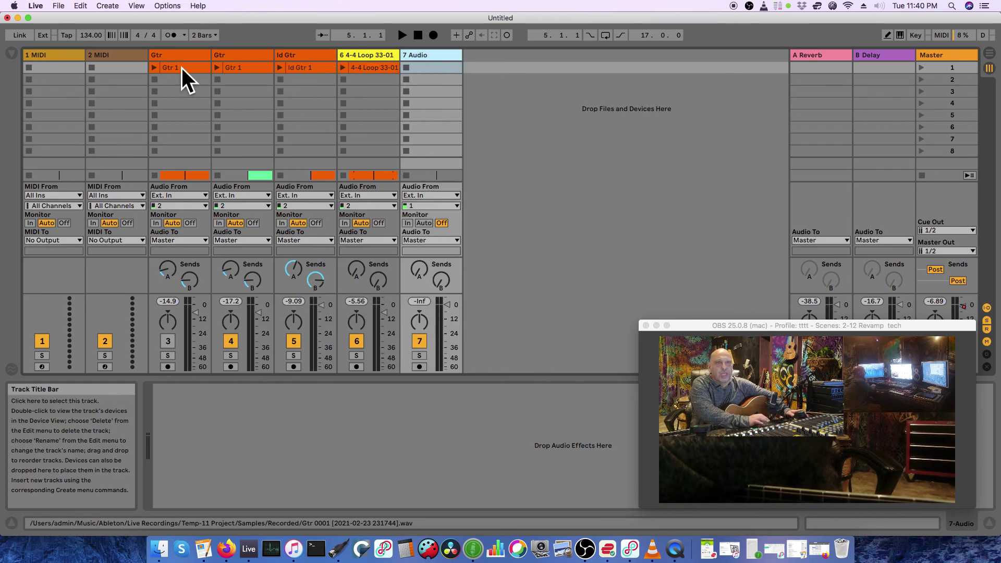
{"action": "left_click", "coordinate": [114, 55]}
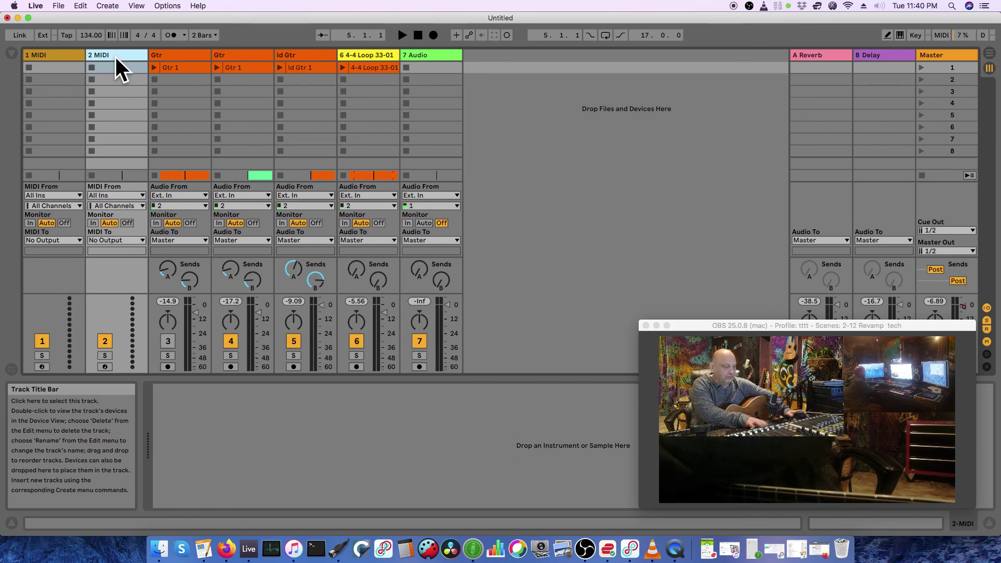
{"action": "key", "text": "Delete"}
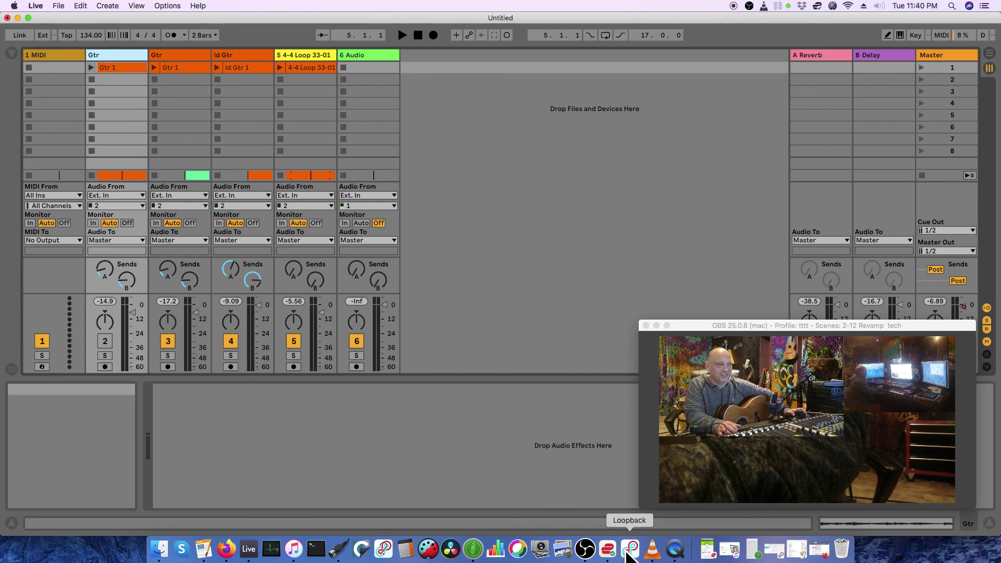
{"action": "left_click", "coordinate": [675, 549]}
{"action": "right_click", "coordinate": [676, 548]}
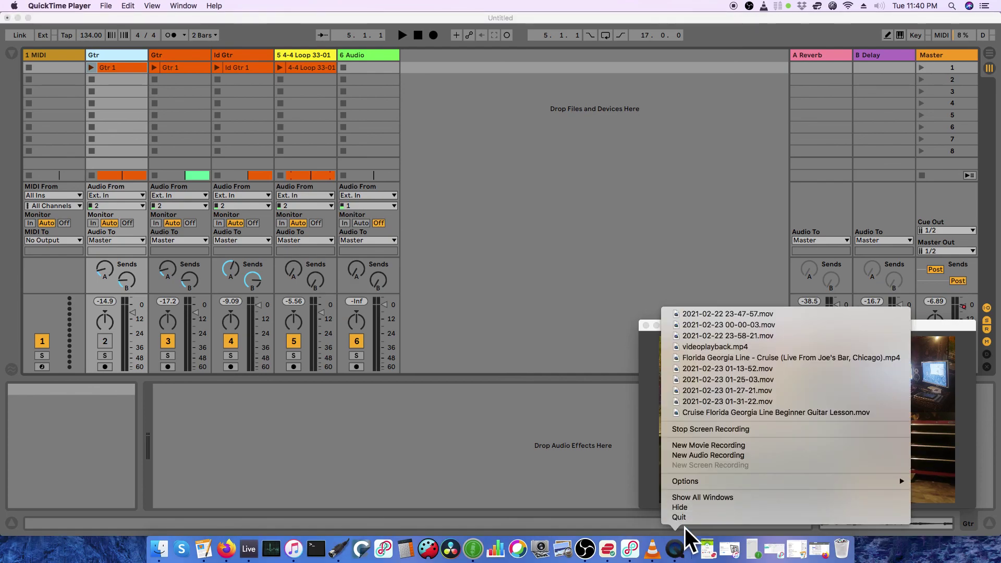